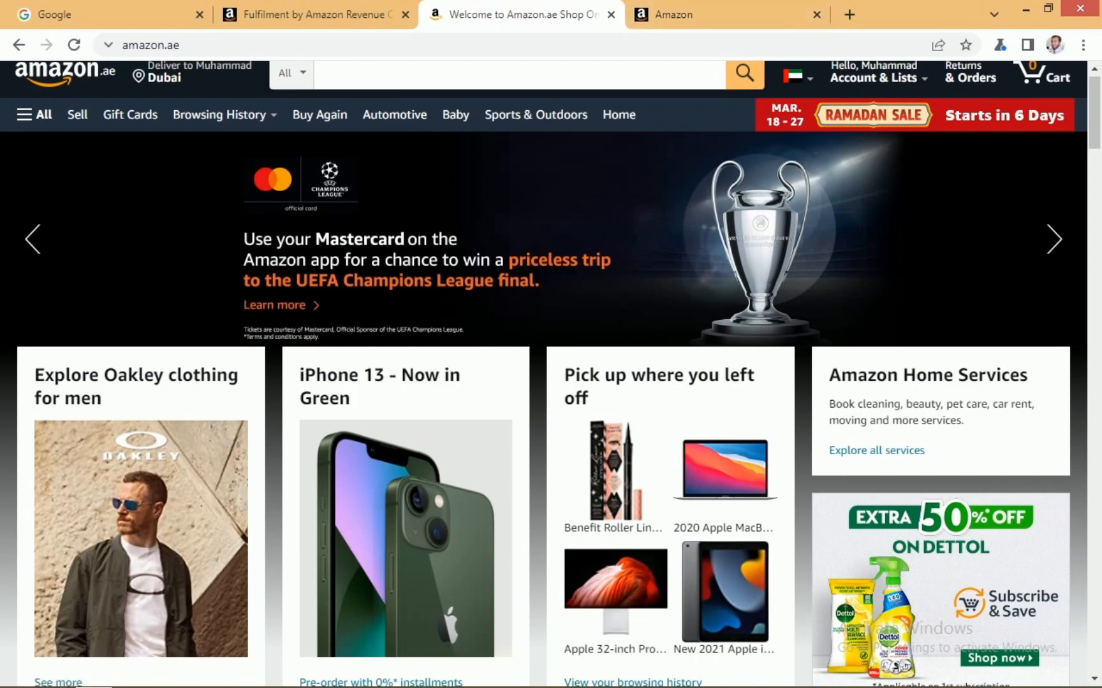
Look over the deals and discounted product categories on the Amazon.ae home page.
scroll(550, 375, down, 12)
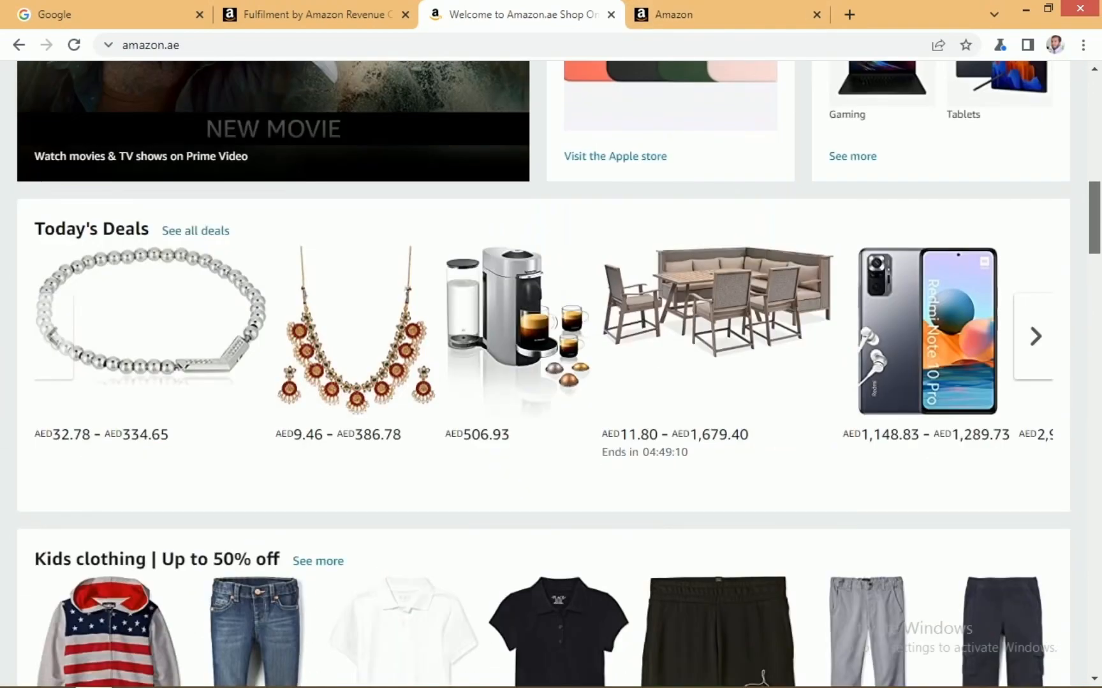
scroll(551, 374, down, 9)
scroll(551, 374, up, 4)
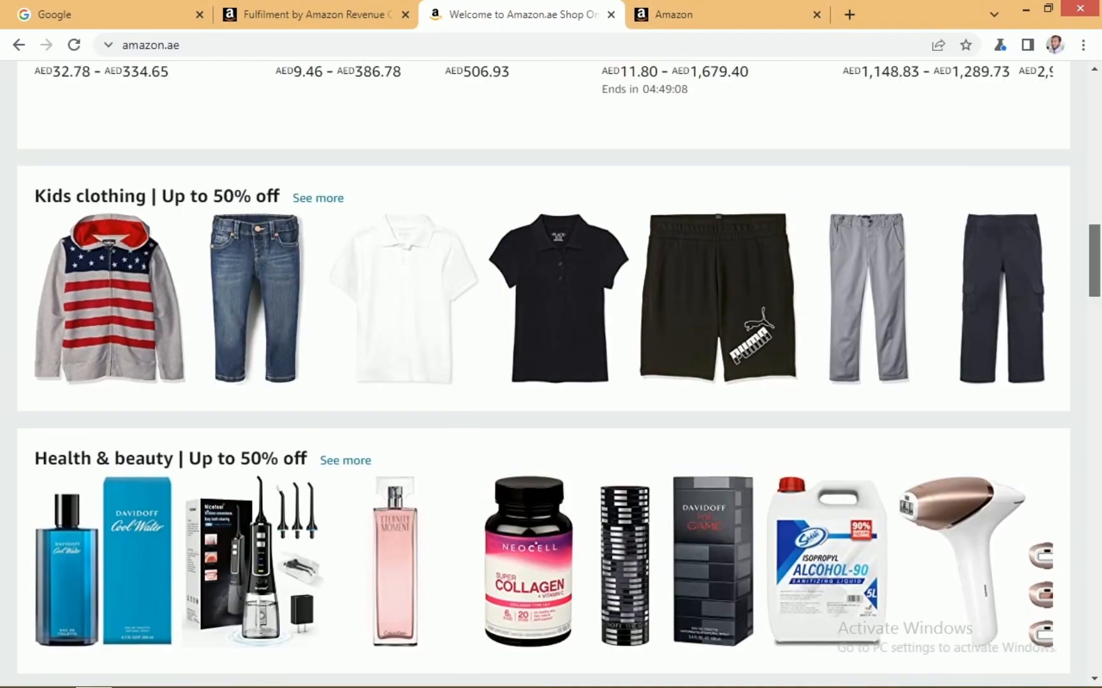
scroll(550, 374, up, 1)
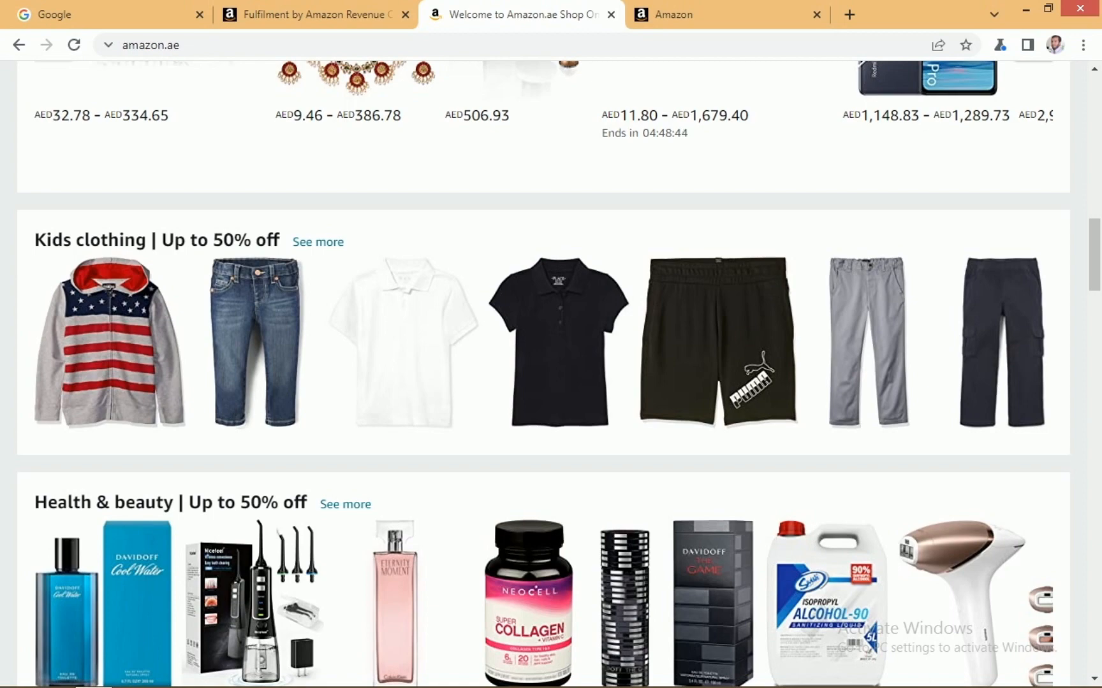
scroll(551, 374, up, 10)
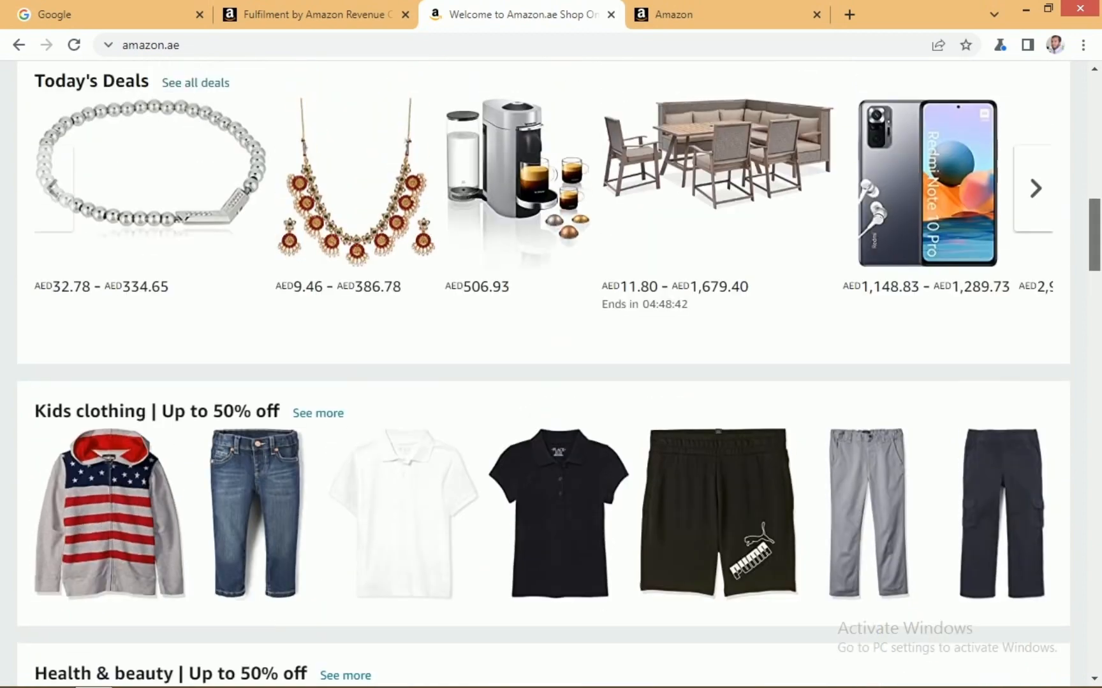
scroll(551, 374, up, 8)
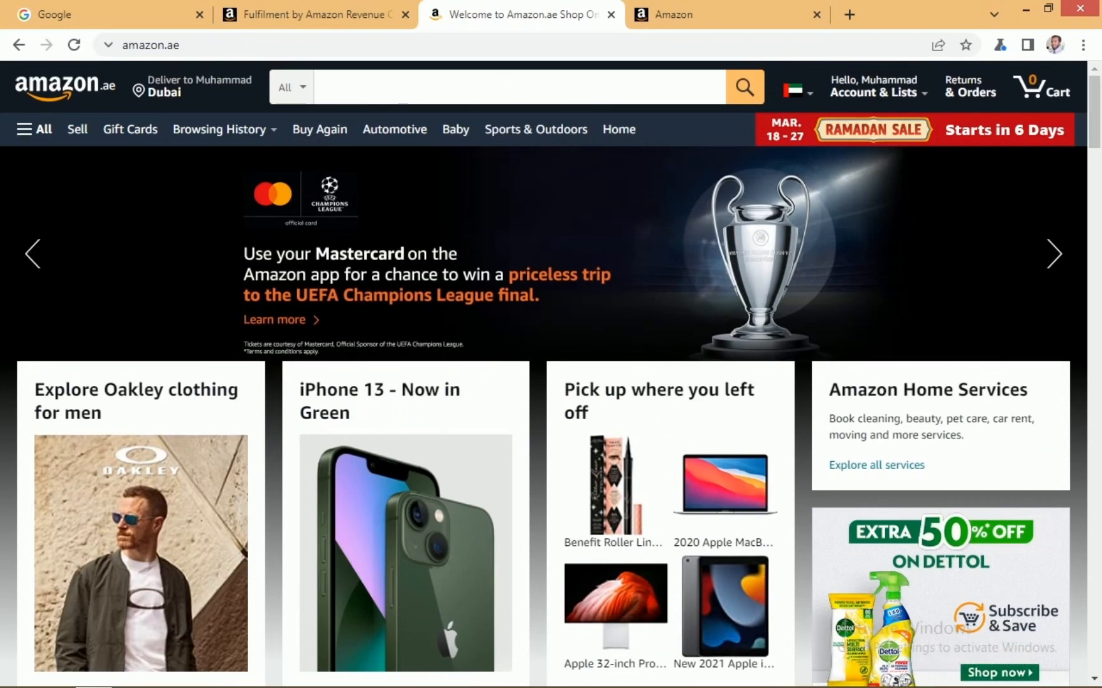
Search Amazon.ae for "benefit eyeliner" and open the Benefit Roller Liner Liquid Eyeliner True Matte (Black) listing.
click(518, 87)
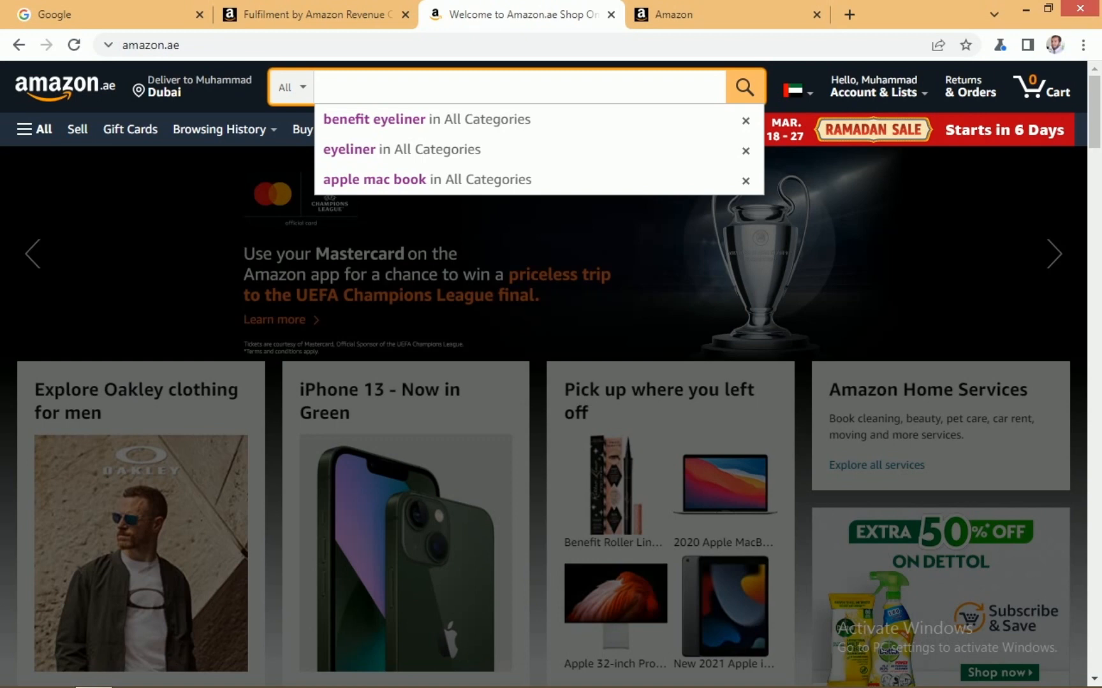
click(669, 14)
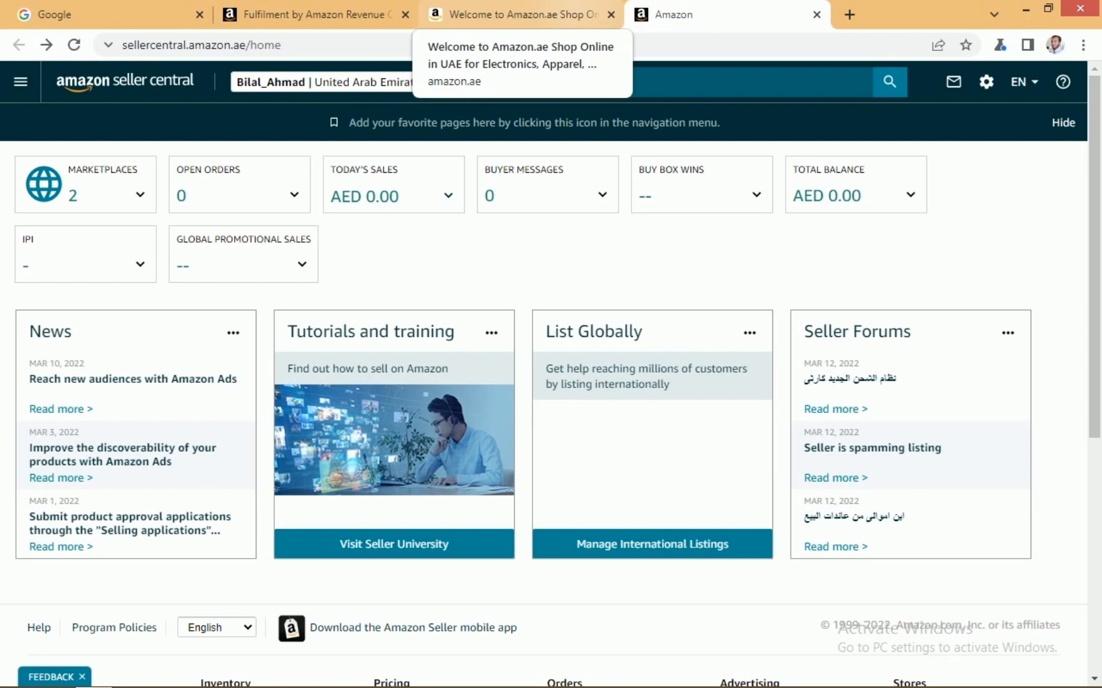
click(312, 14)
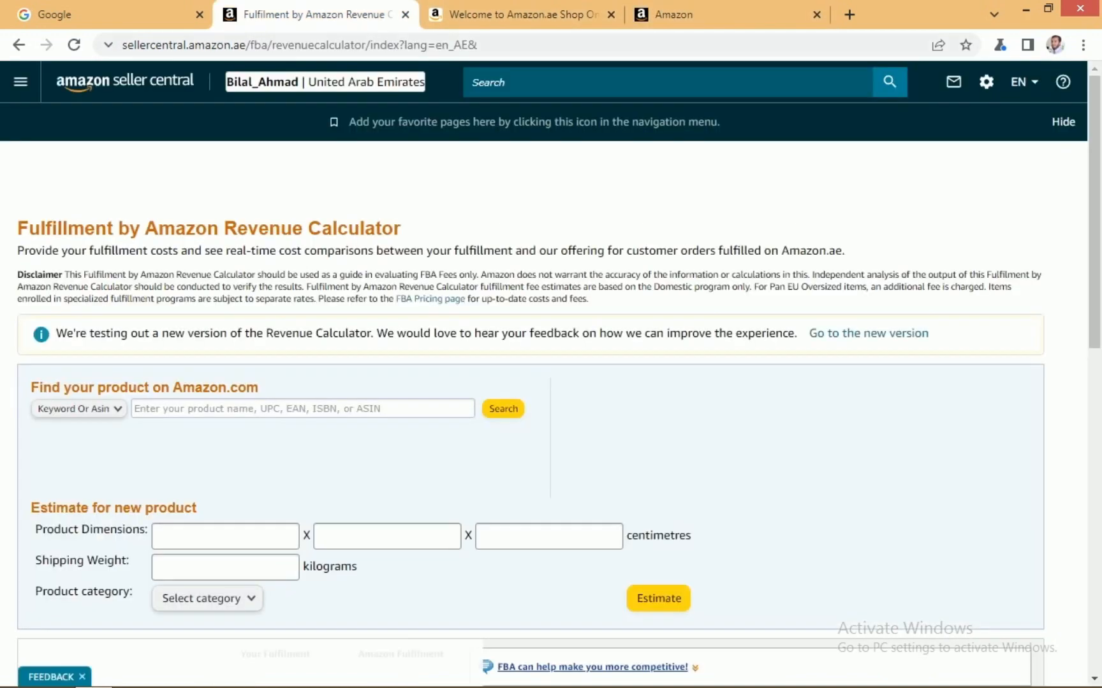
click(523, 14)
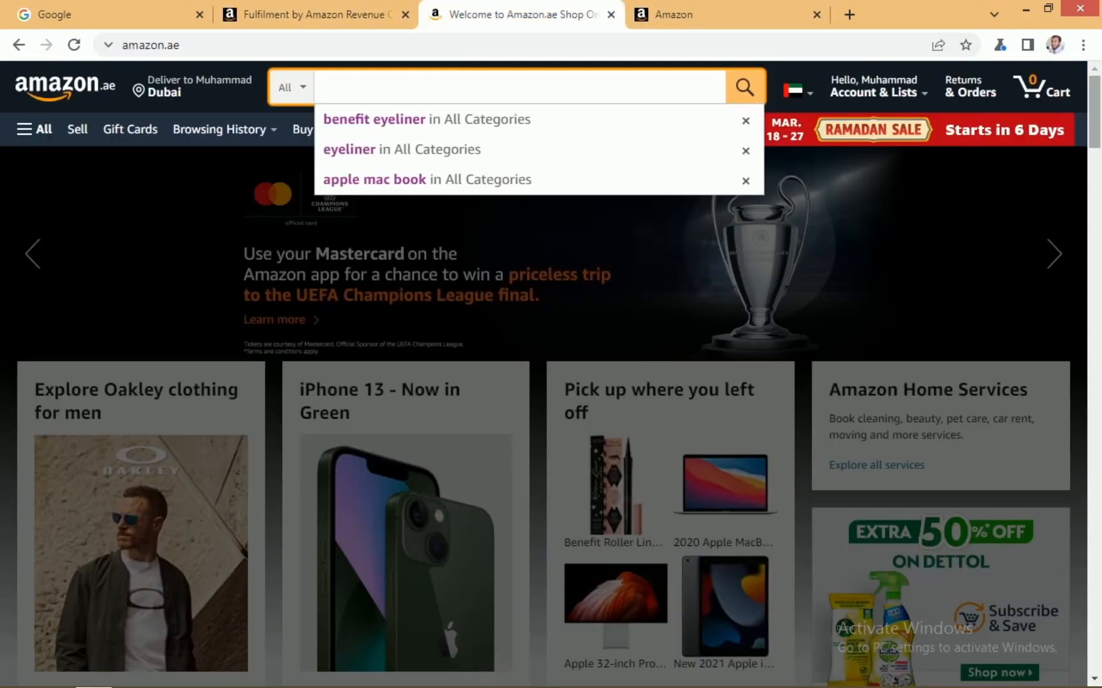
drag(1094, 112, 1094, 111)
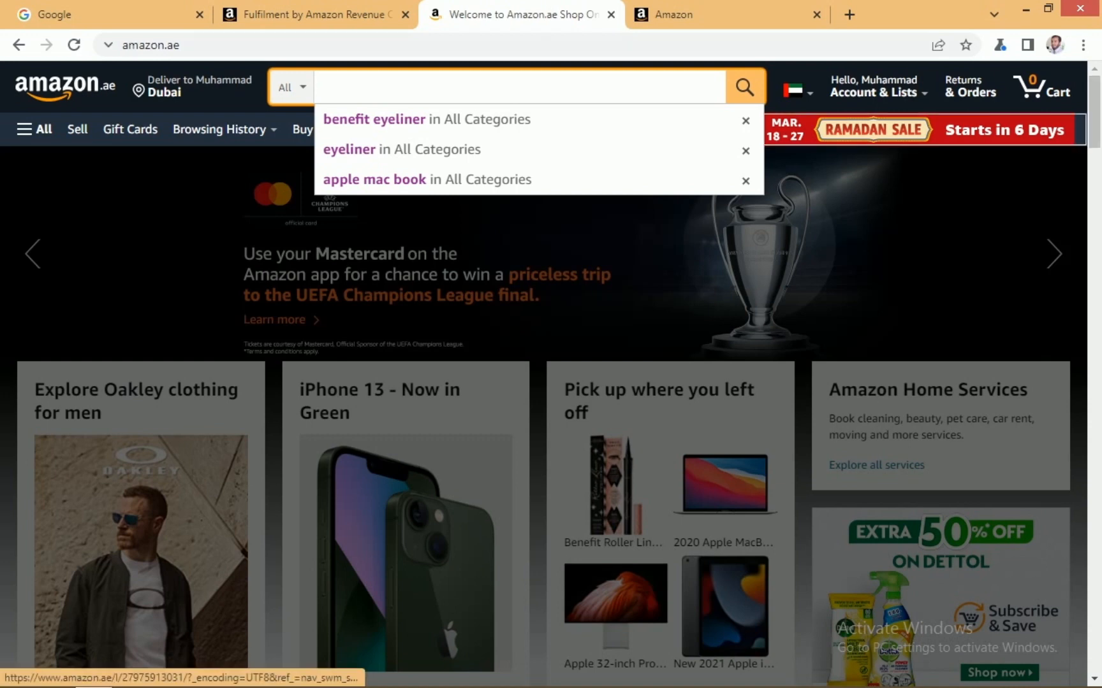
click(374, 119)
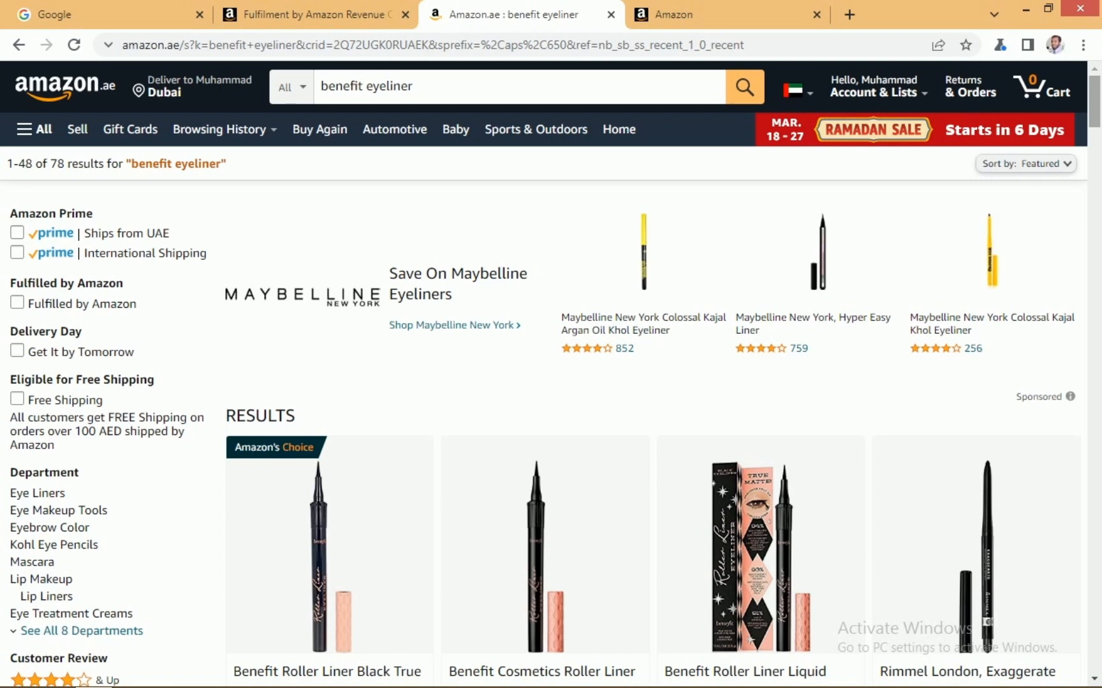
scroll(551, 374, down, 4)
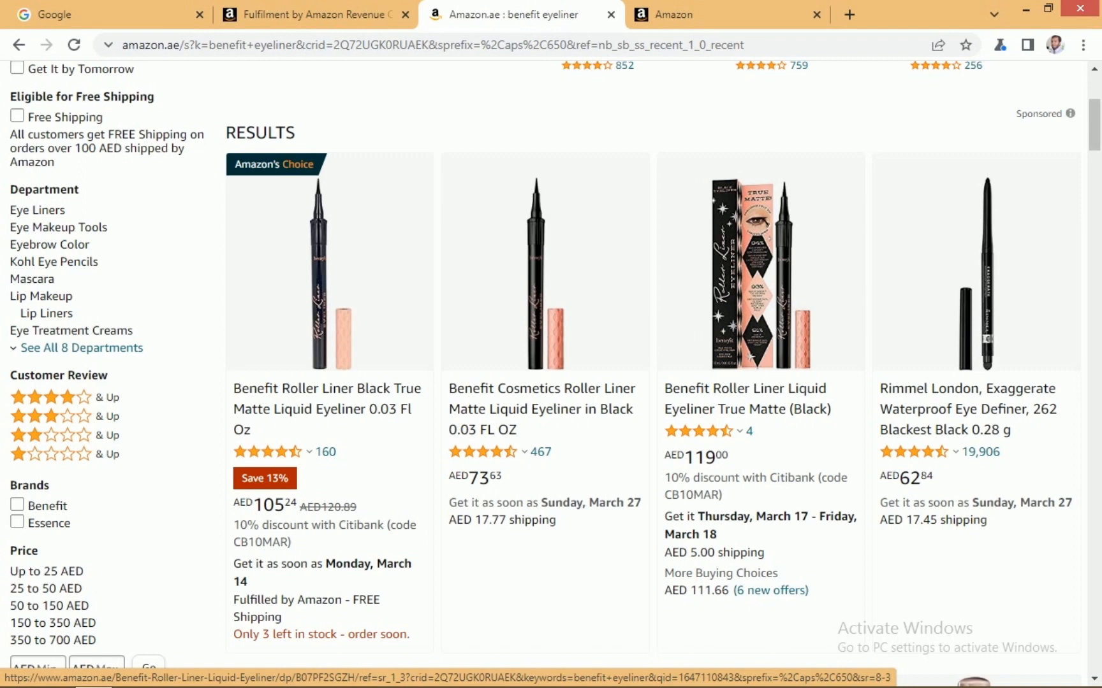
click(761, 275)
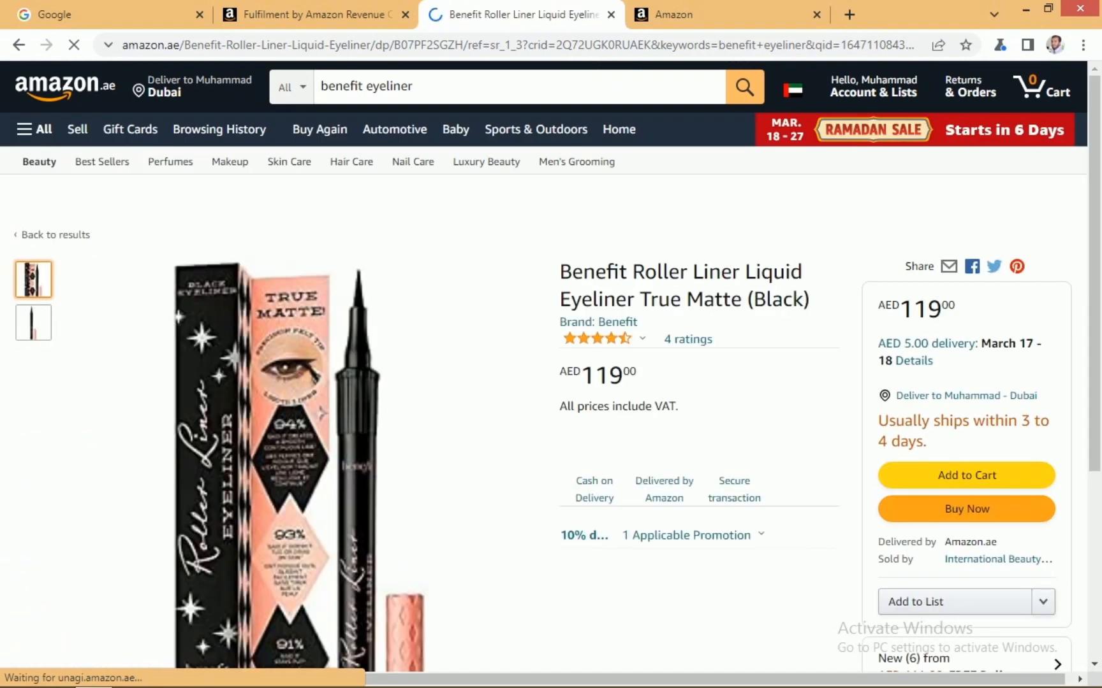
Examine the eyeliner listing, including its second product image and its selling price.
scroll(551, 367, down, 2)
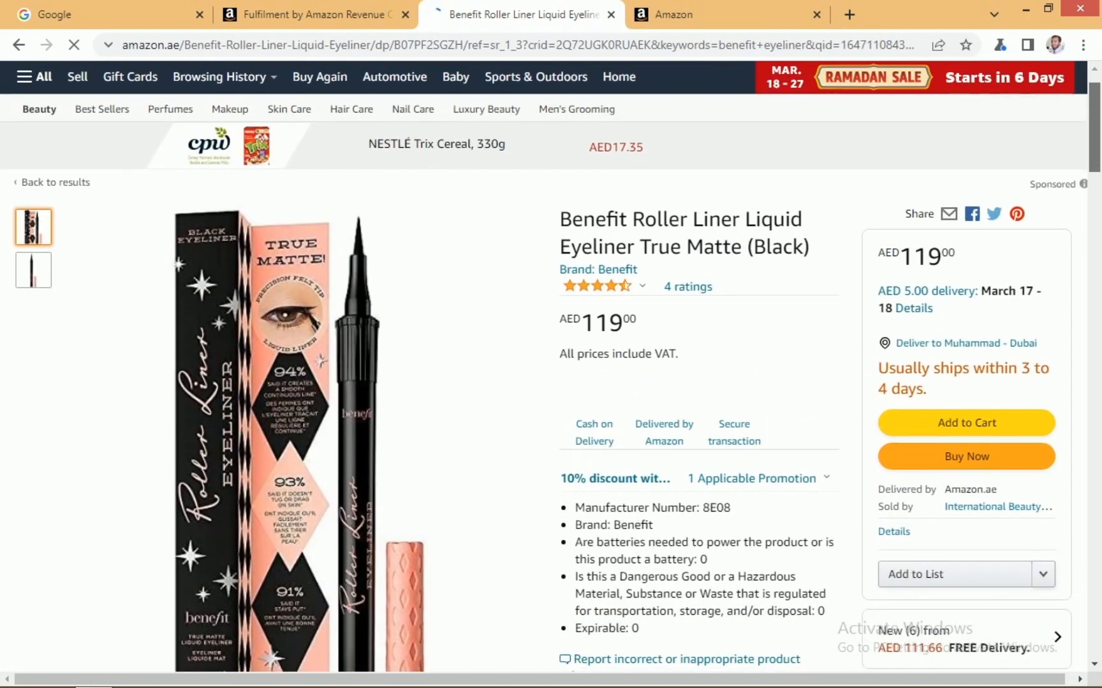
drag(1094, 128, 1094, 131)
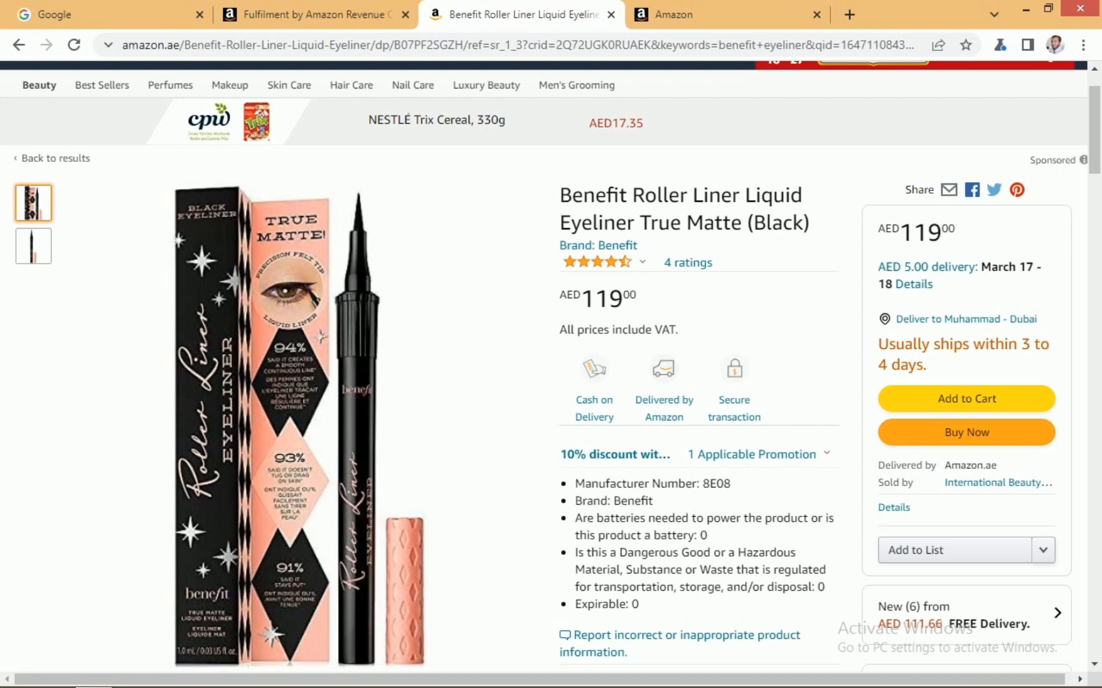
click(33, 247)
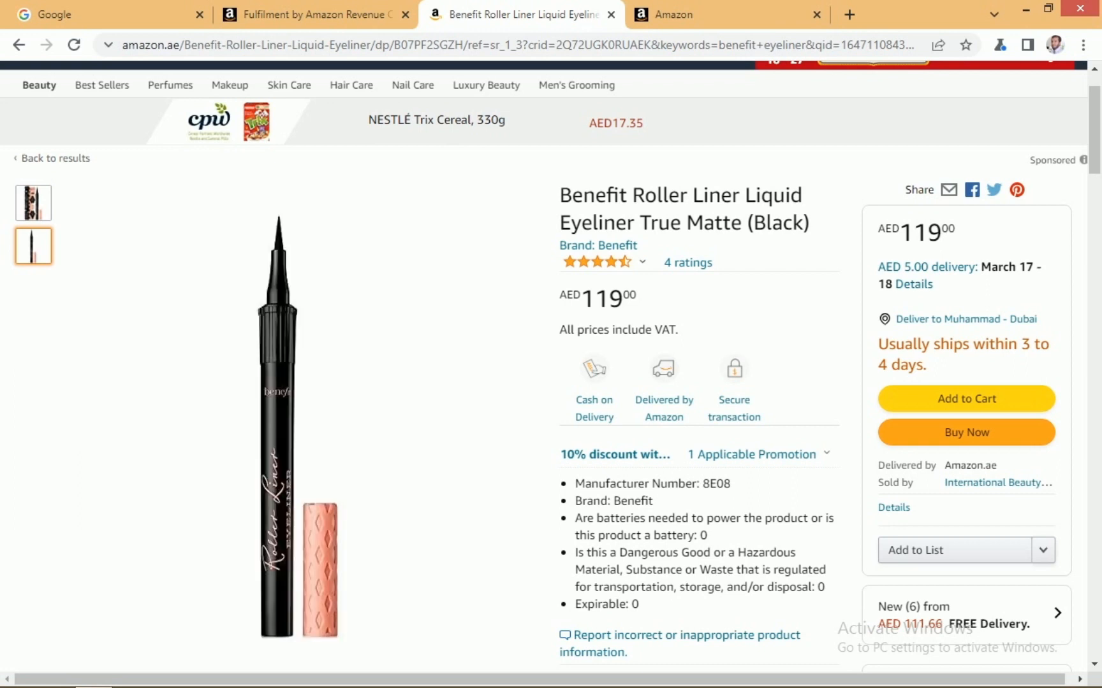
scroll(542, 367, down, 1)
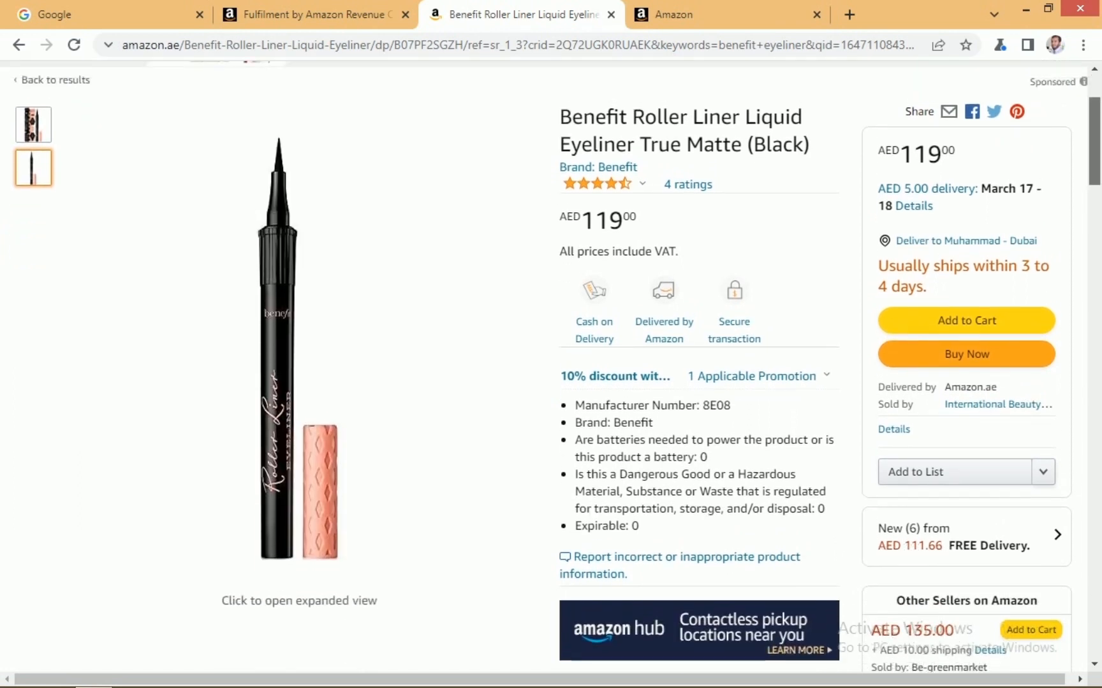
drag(1094, 142, 1094, 140)
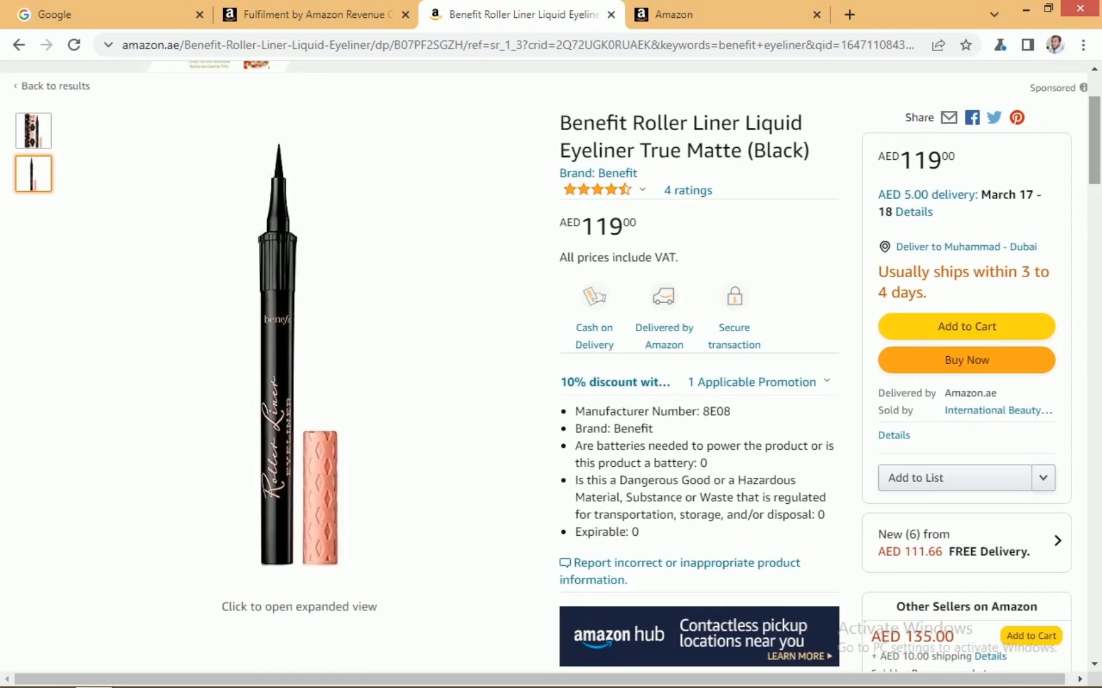
drag(623, 227, 581, 227)
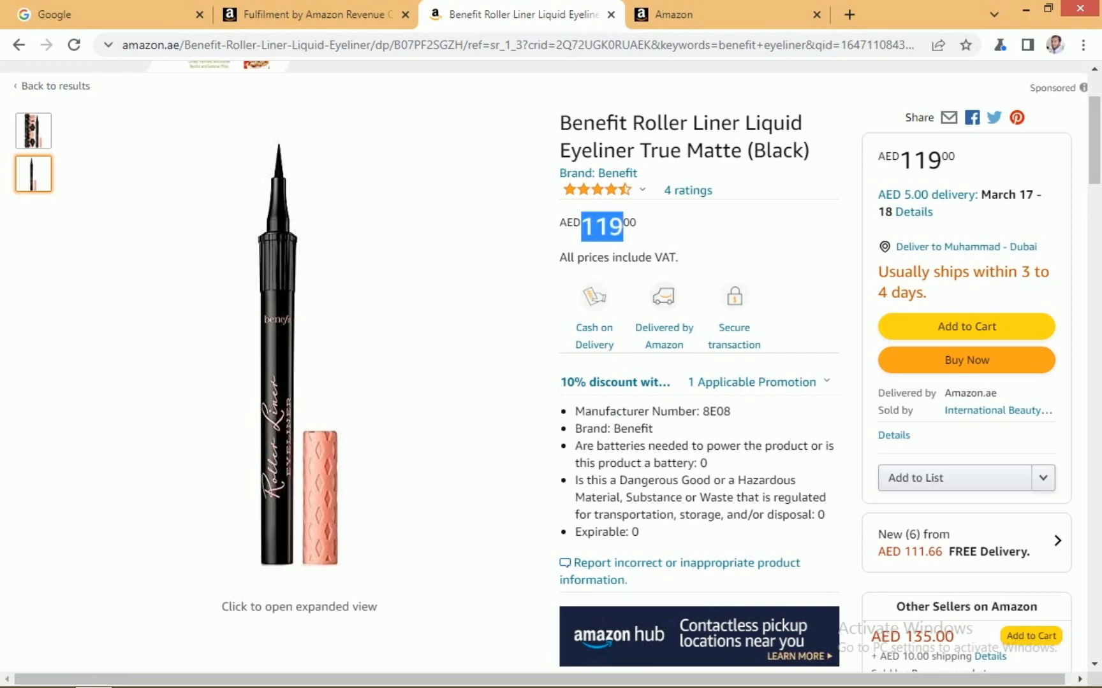
Copy the eyeliner's ASIN from the product details of its listing.
scroll(542, 370, down, 15)
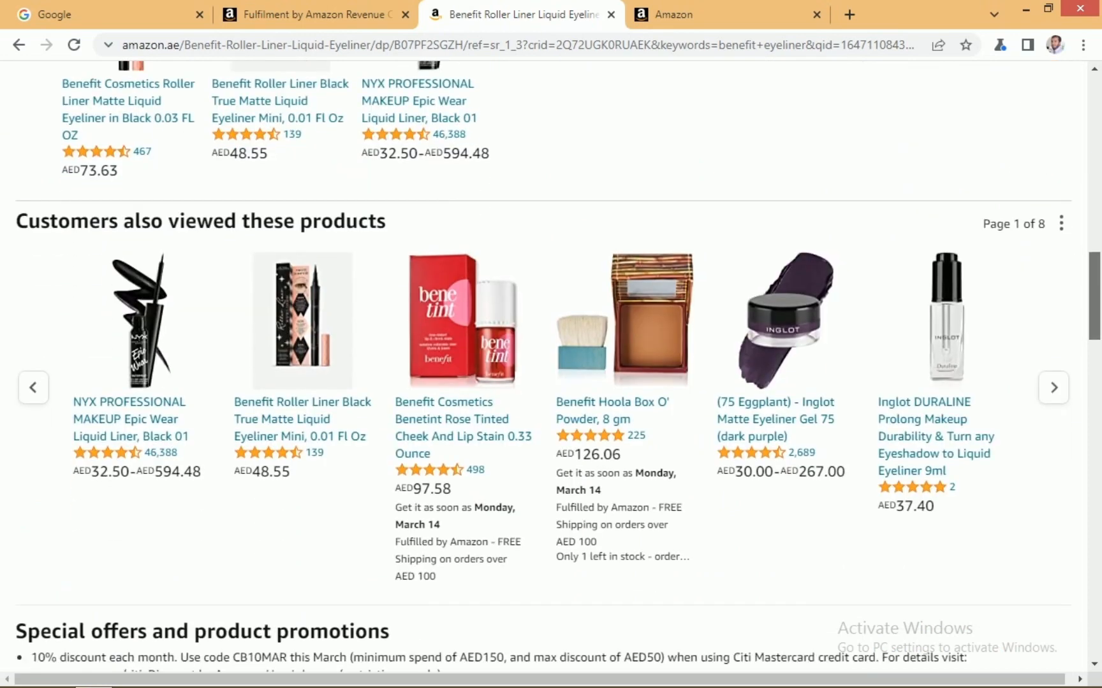
scroll(542, 369, down, 6)
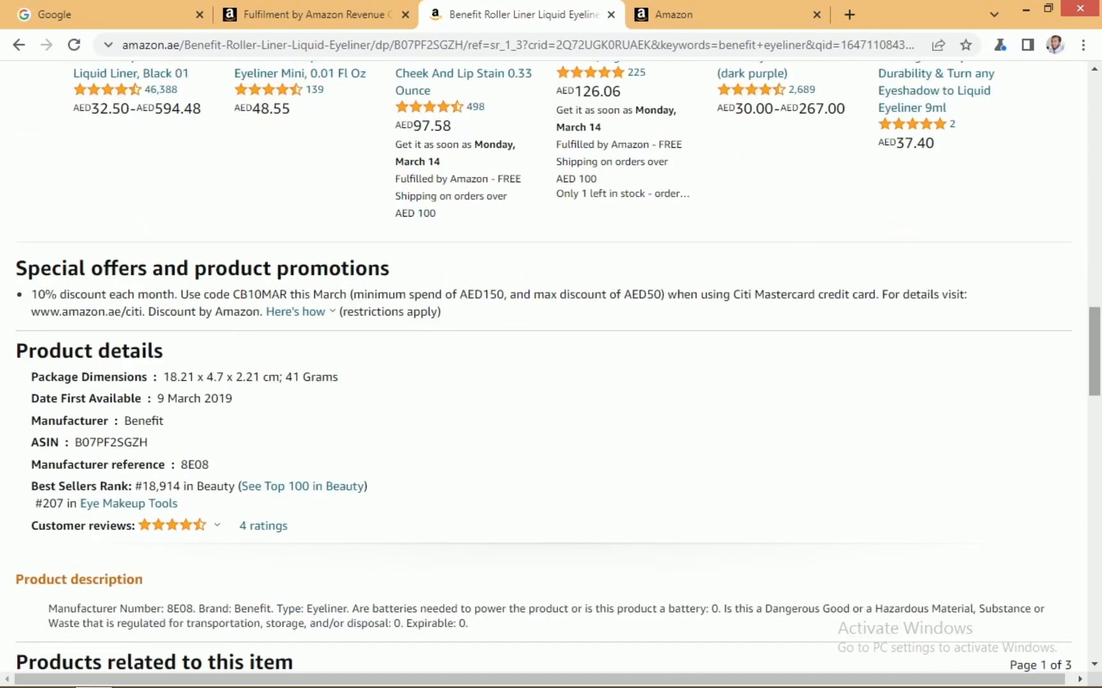
double_click(114, 443)
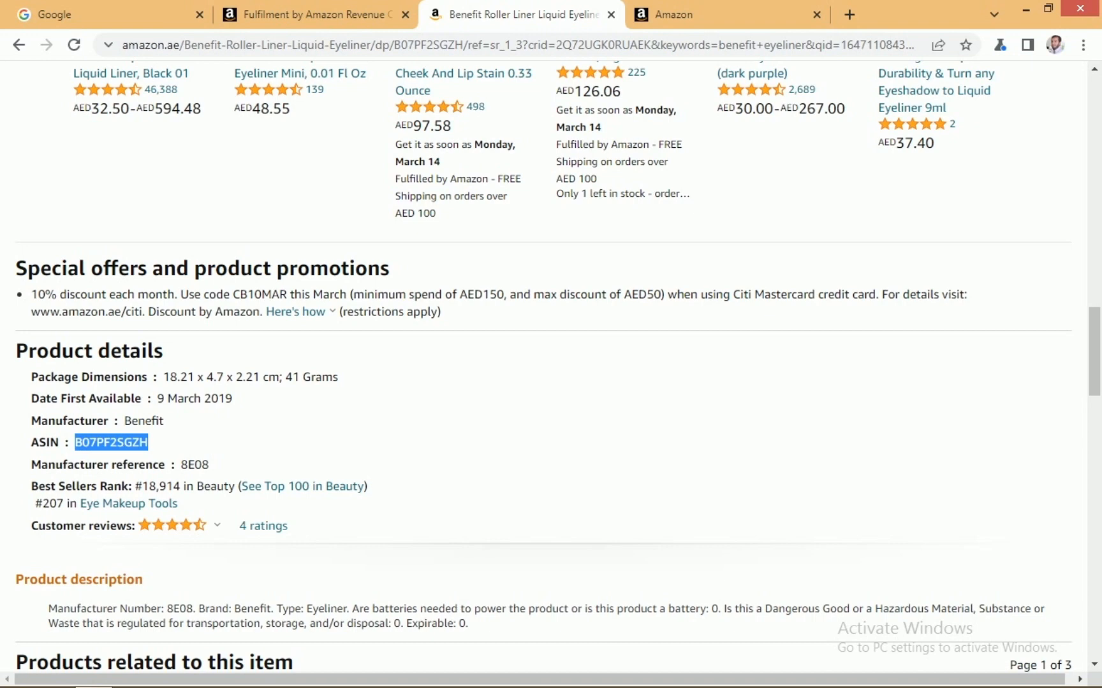
right_click(141, 440)
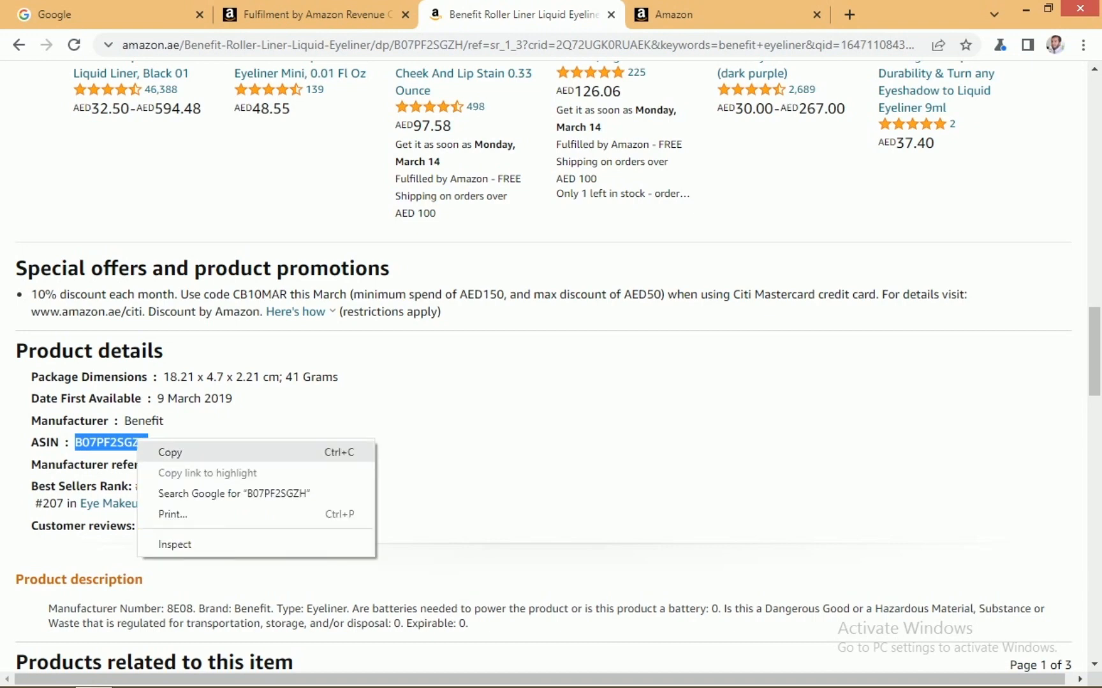
click(169, 451)
Search Google for "amazon revenue calculator uae".
click(317, 15)
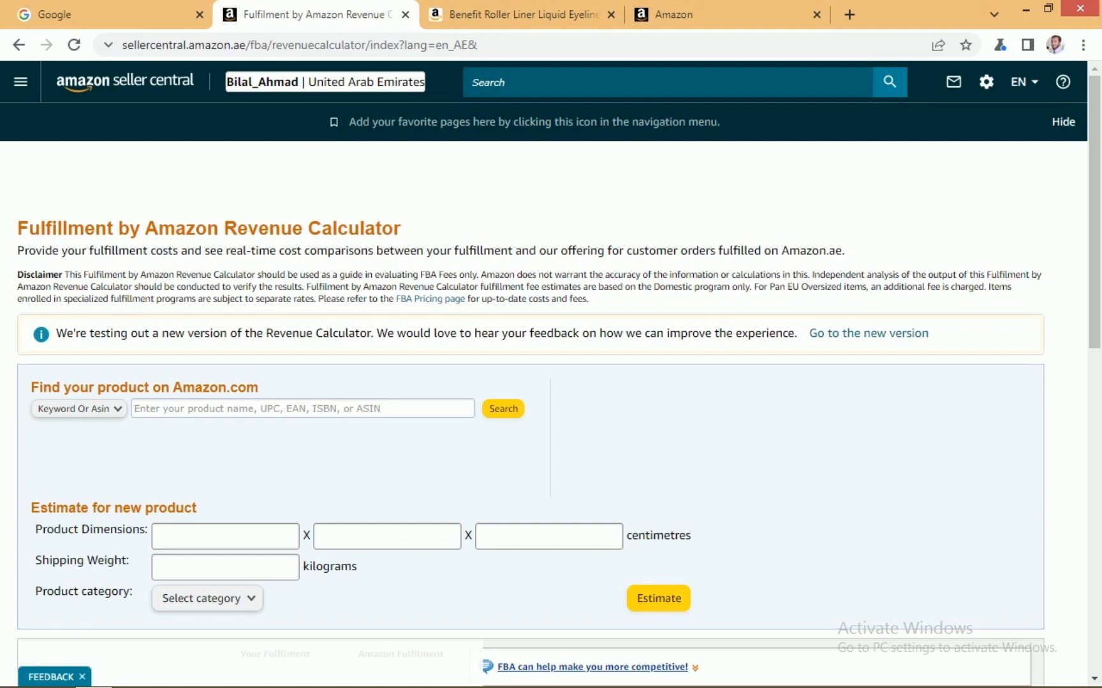
click(110, 15)
click(510, 299)
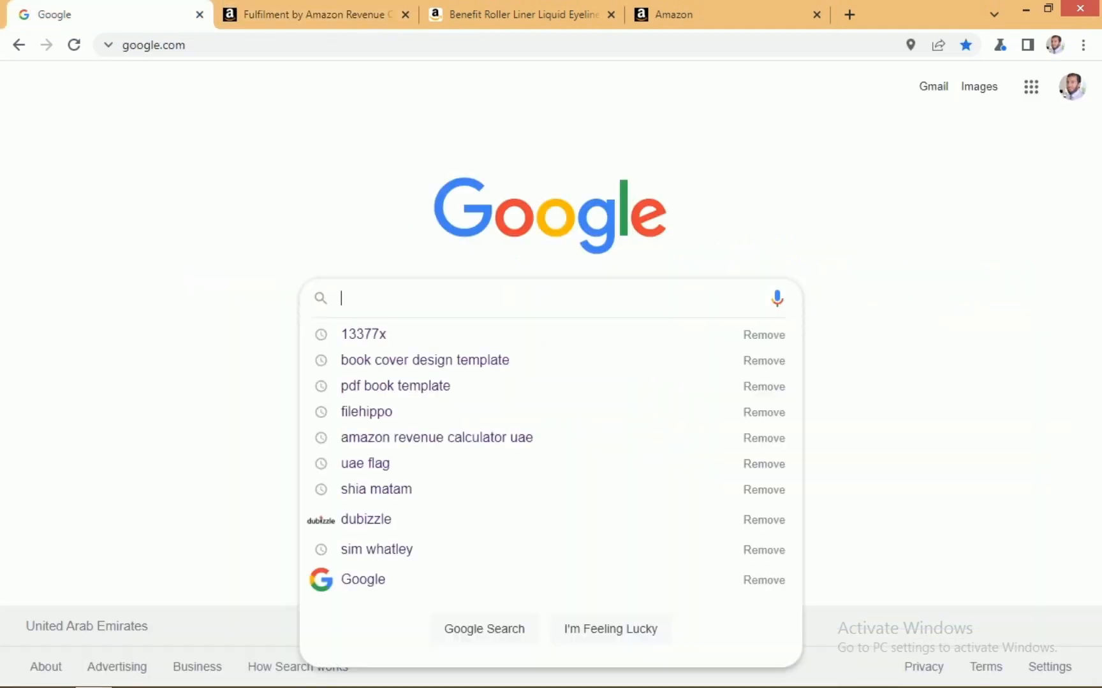
text(reve)
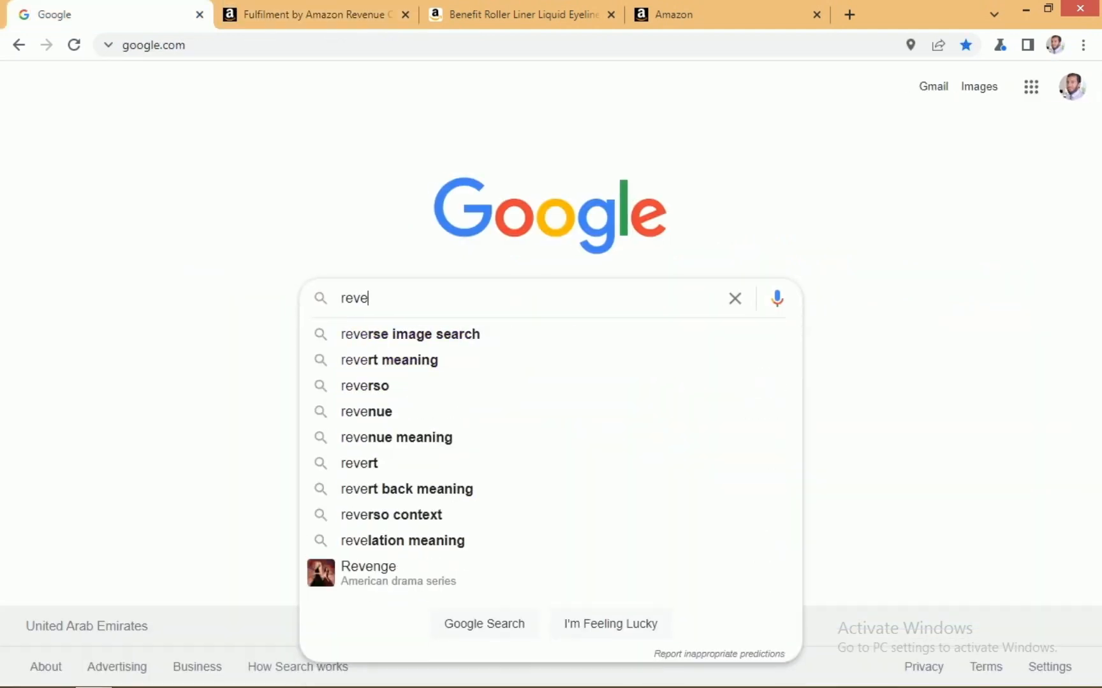
text(n)
key(BackSpace)
key(BackSpace)
key(BackSpace)
key(BackSpace)
key(BackSpace)
text(amazon)
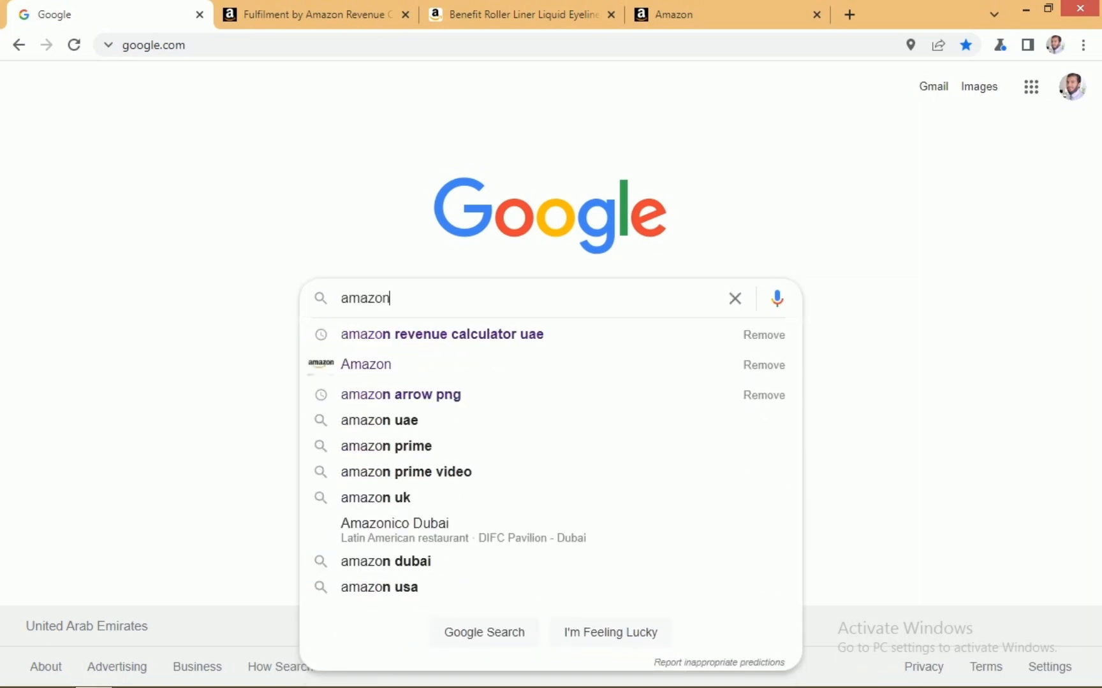
key(Down)
key(Return)
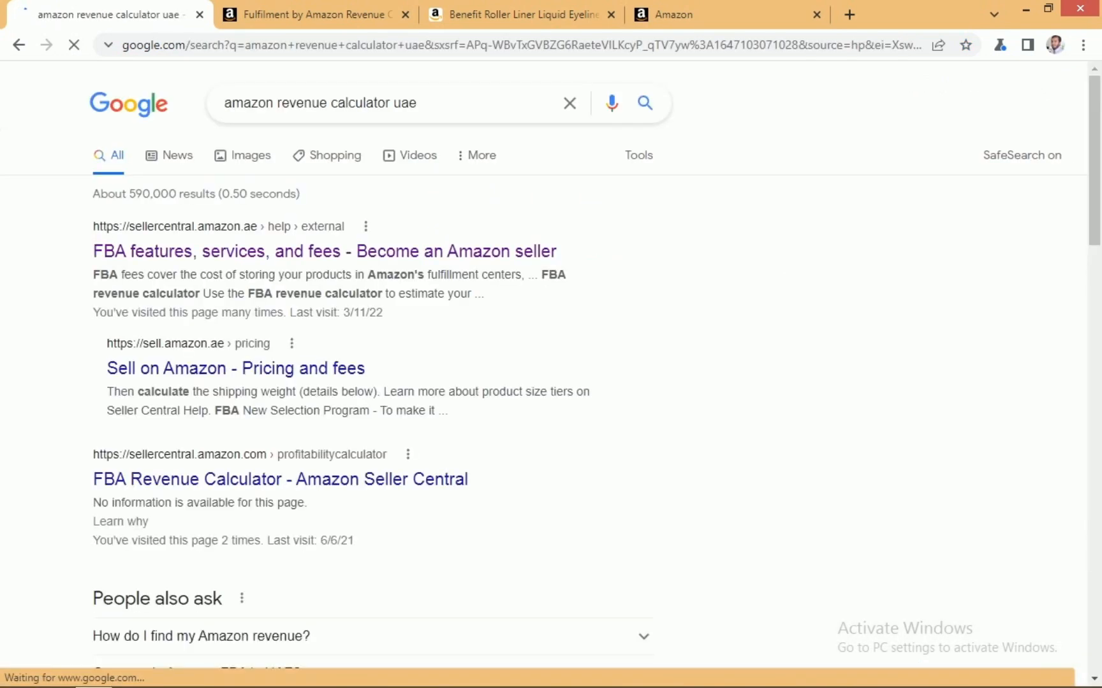
Enter the copied ASIN B07PF2SGZH as the product to find in the Fulfillment by Amazon Revenue Calculator, rechecking the eyeliner listing.
click(312, 14)
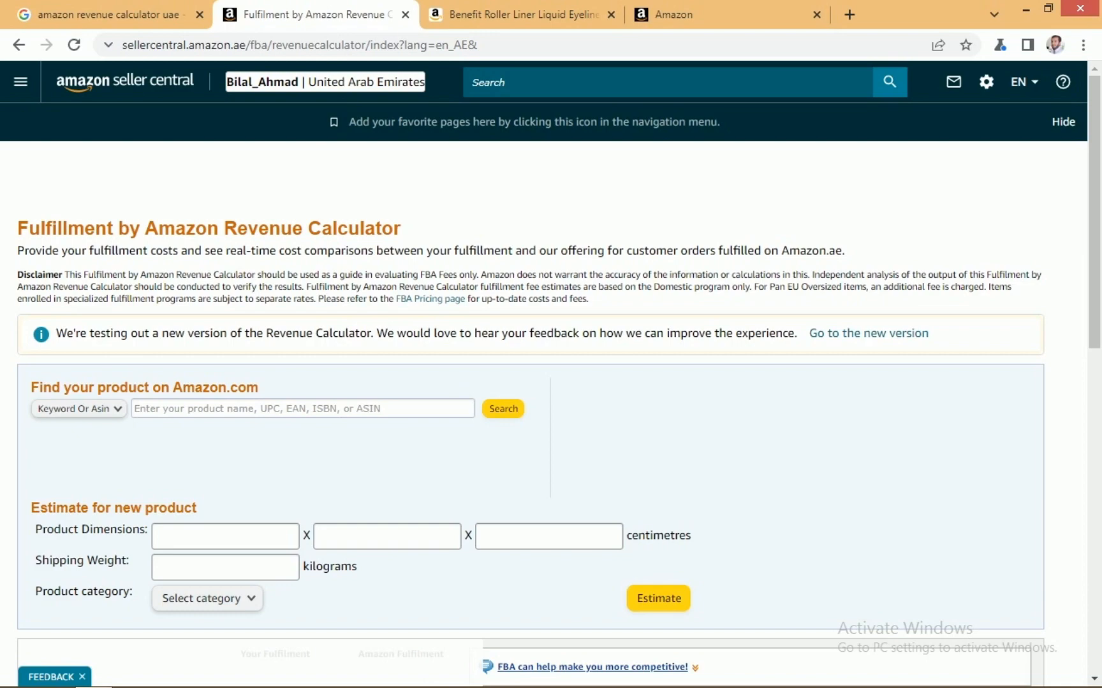
click(503, 14)
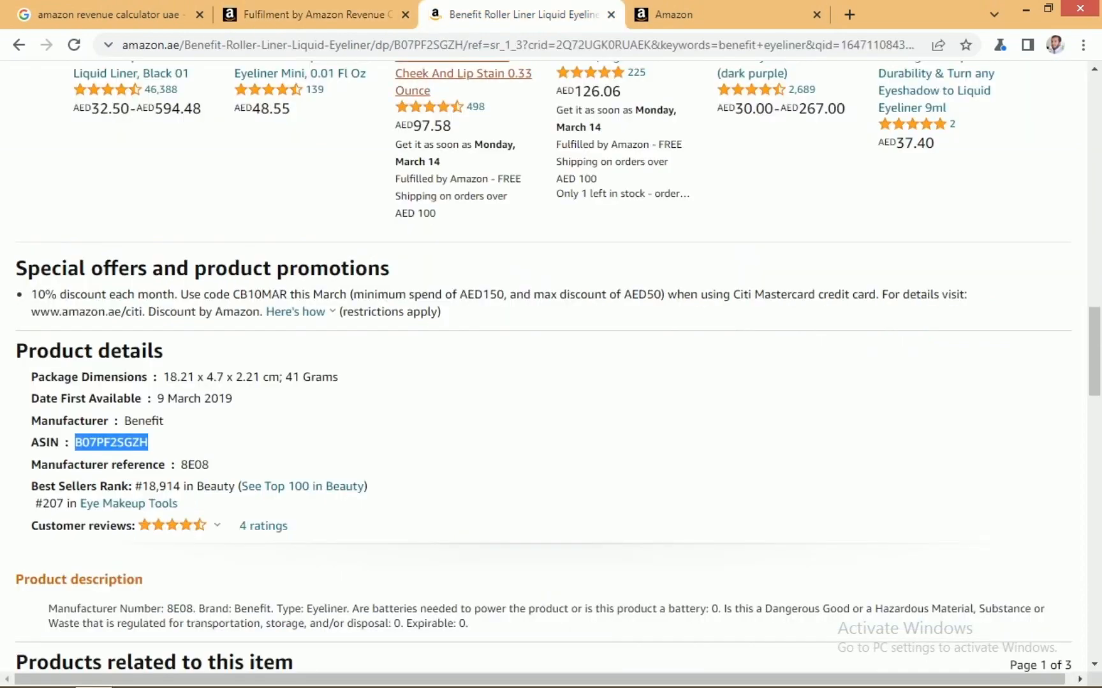
drag(1094, 351, 1094, 136)
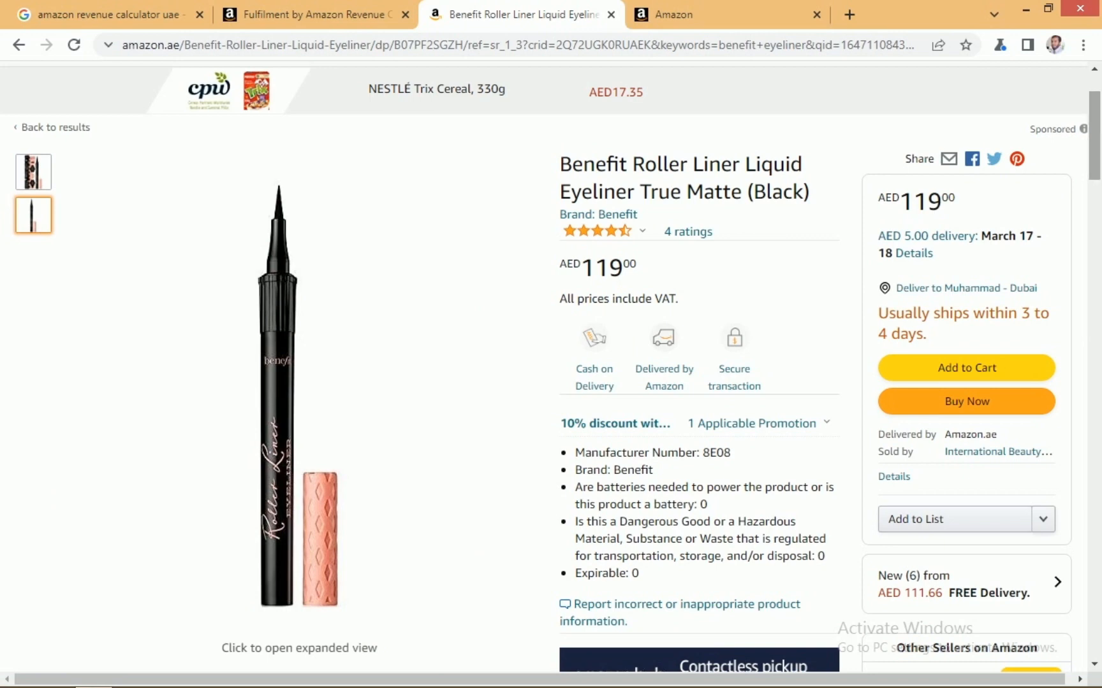
click(357, 14)
click(303, 409)
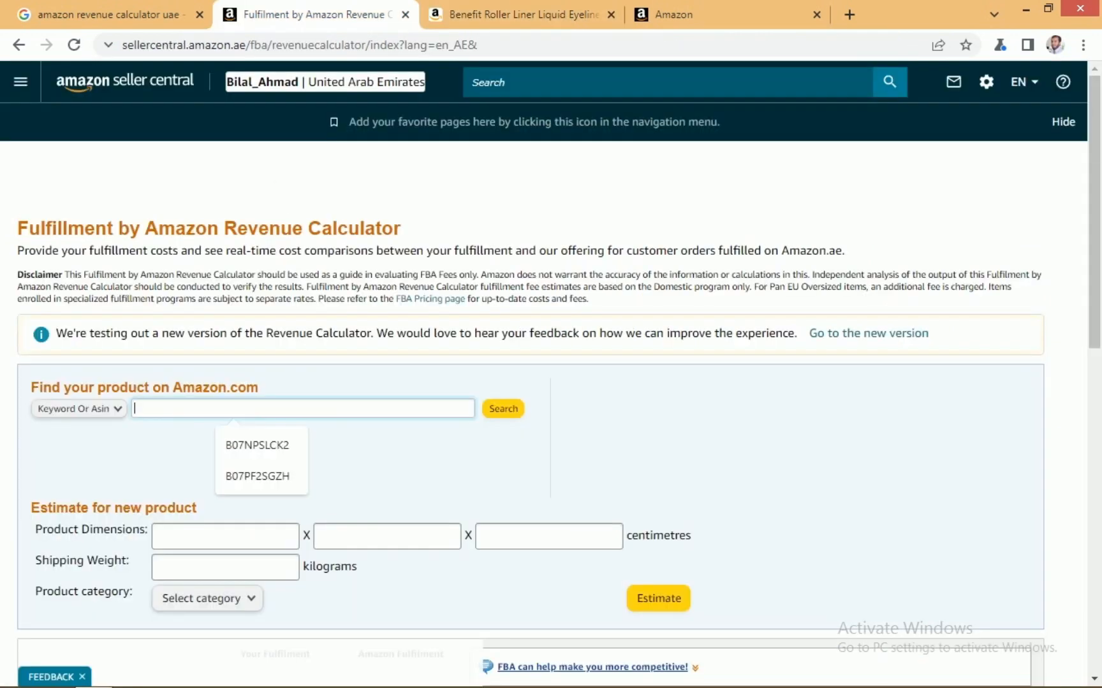
key(ctrl+v)
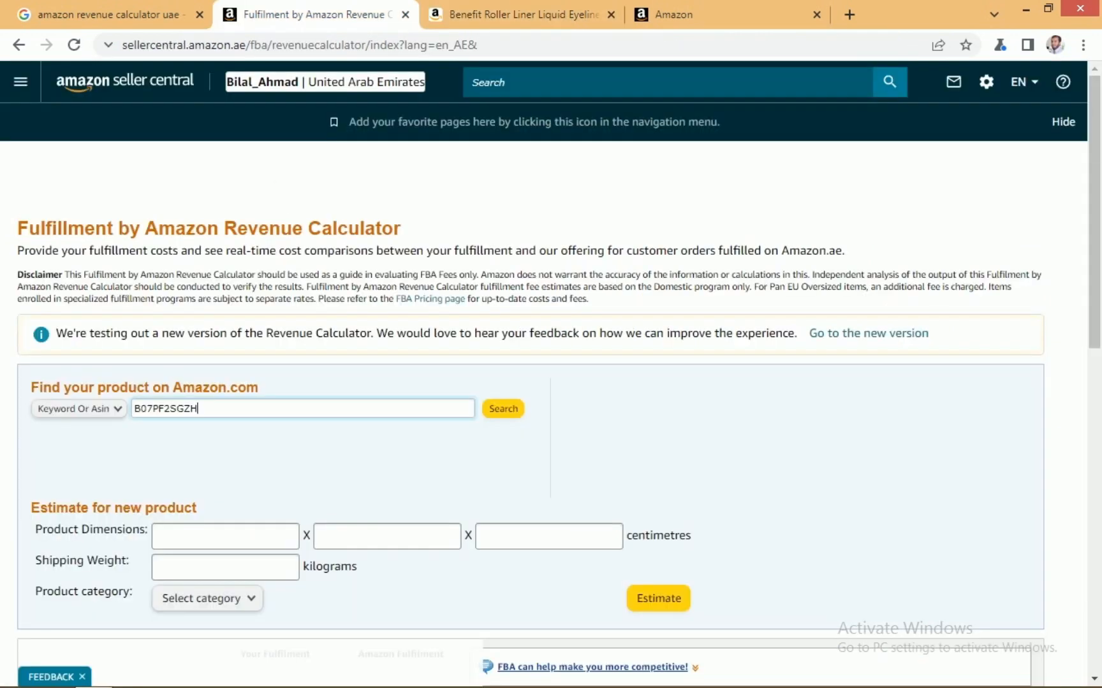
click(522, 14)
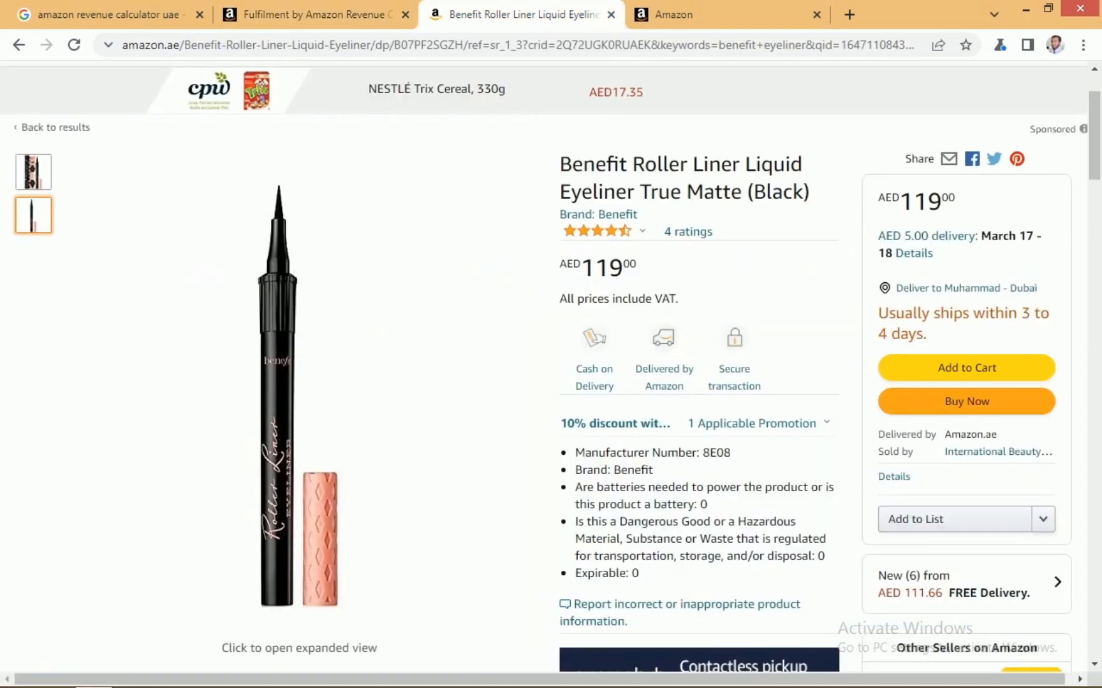
click(317, 14)
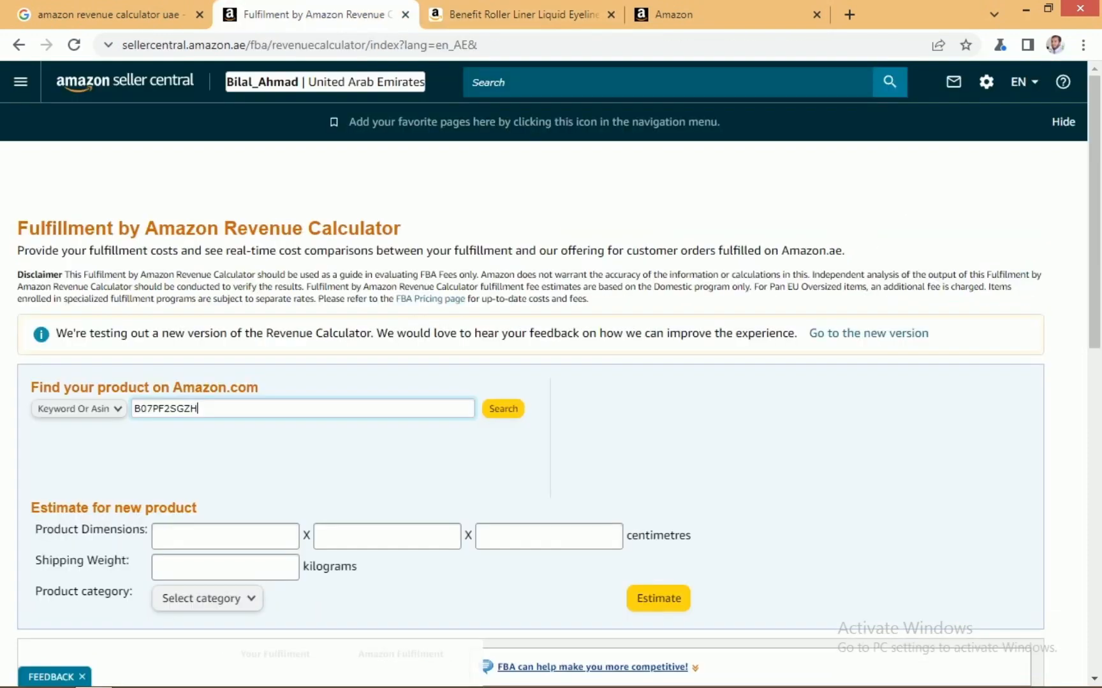
Search the calculator for the entered ASIN and review the Your Fulfilment and Amazon Fulfilment columns of the product's cost form.
click(503, 409)
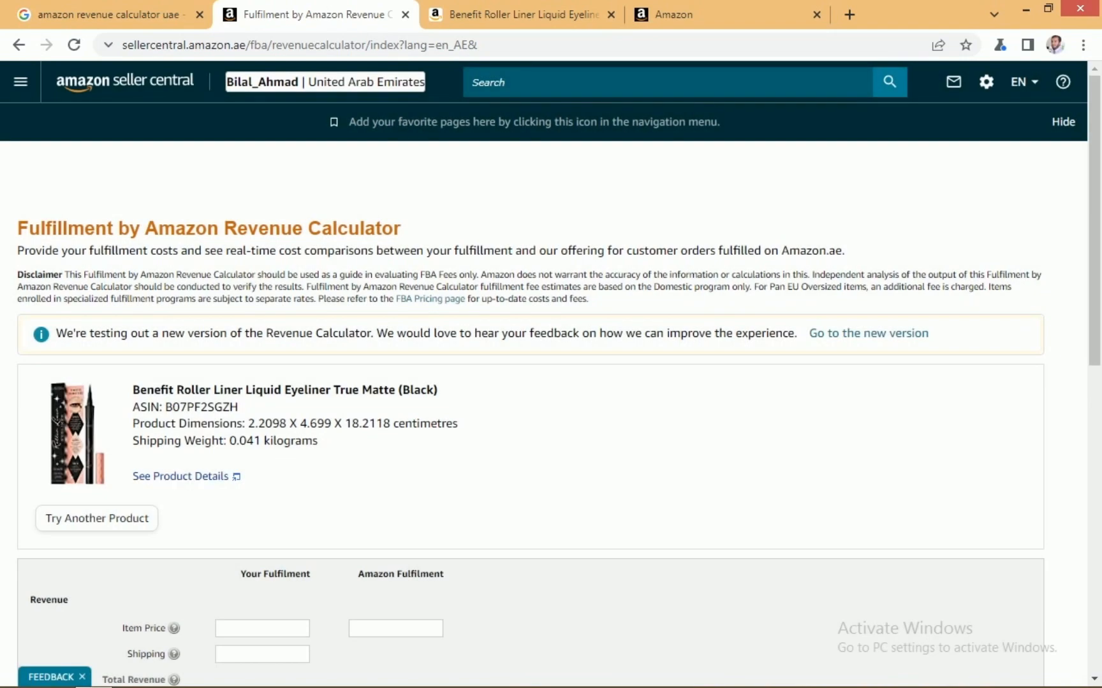
scroll(1094, 255, down, 3)
scroll(1094, 294, down, 7)
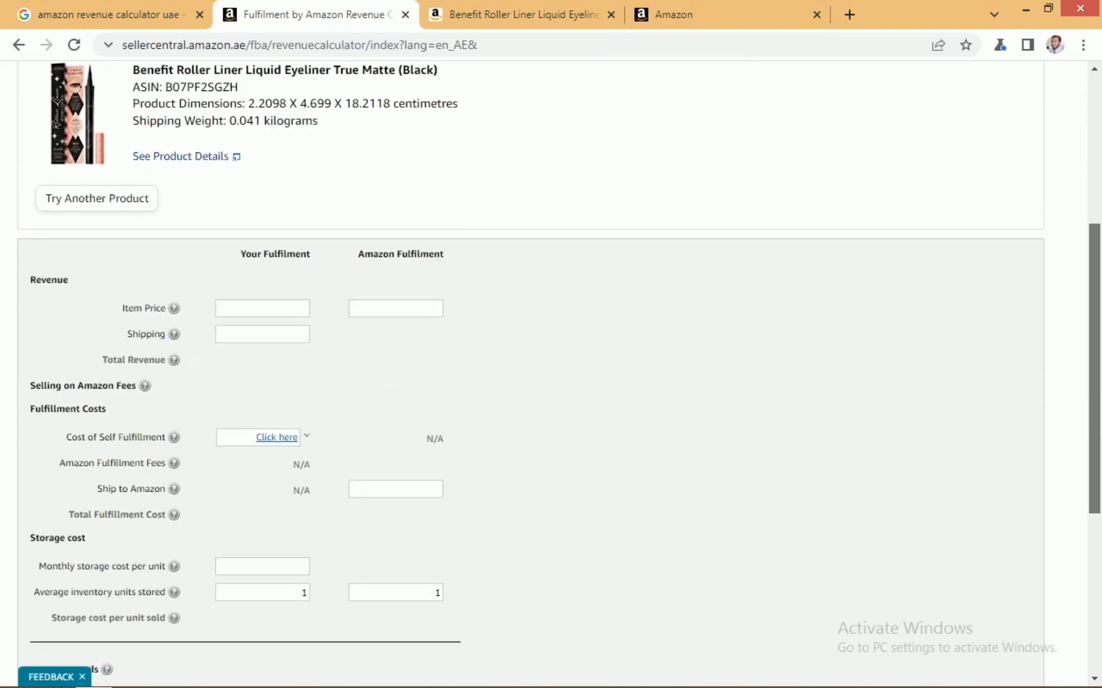
drag(1094, 489, 1094, 390)
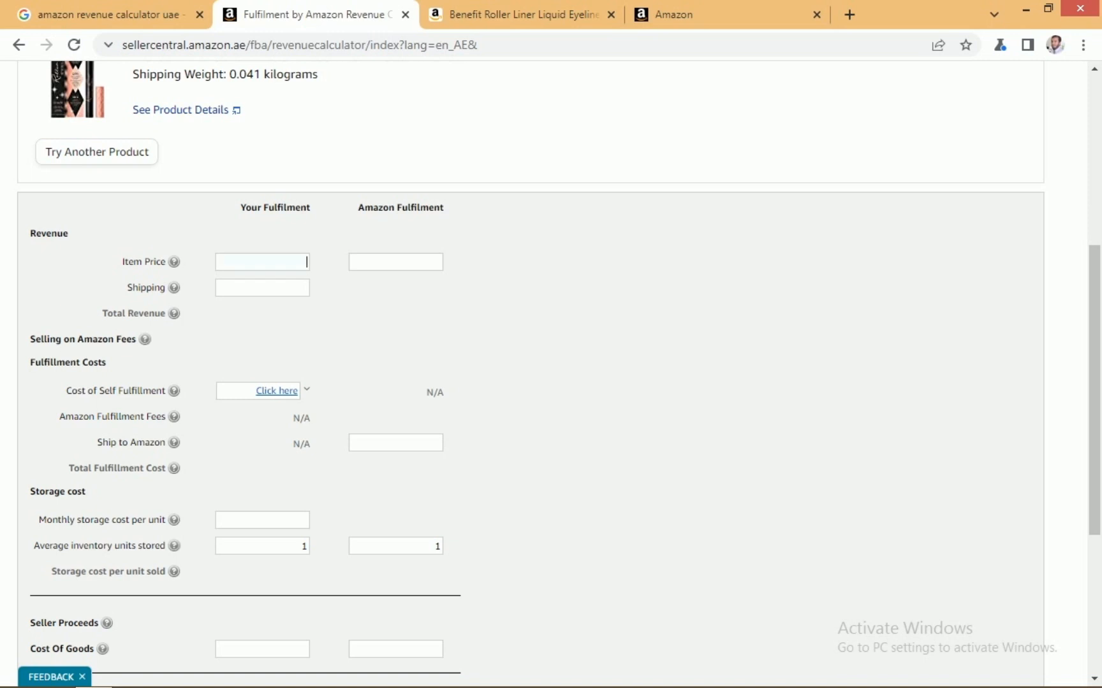
drag(311, 208, 240, 208)
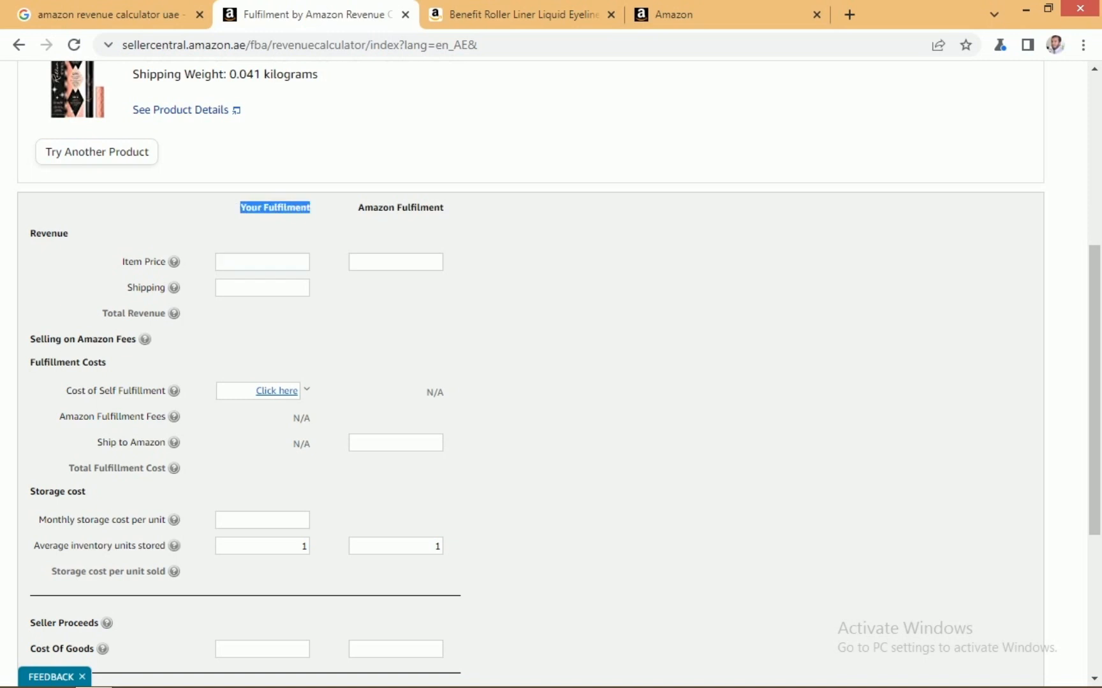
drag(447, 208, 357, 208)
click(446, 208)
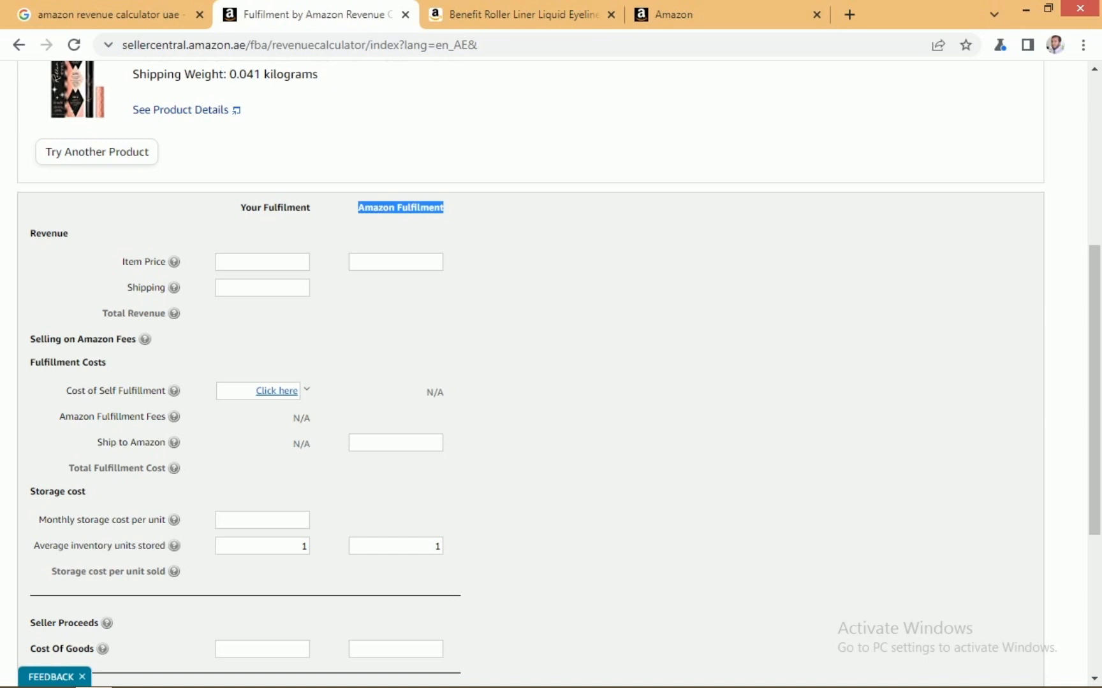
Set the Your Fulfilment item price to 119 and check it against the price on the eyeliner listing.
click(263, 262)
text(119)
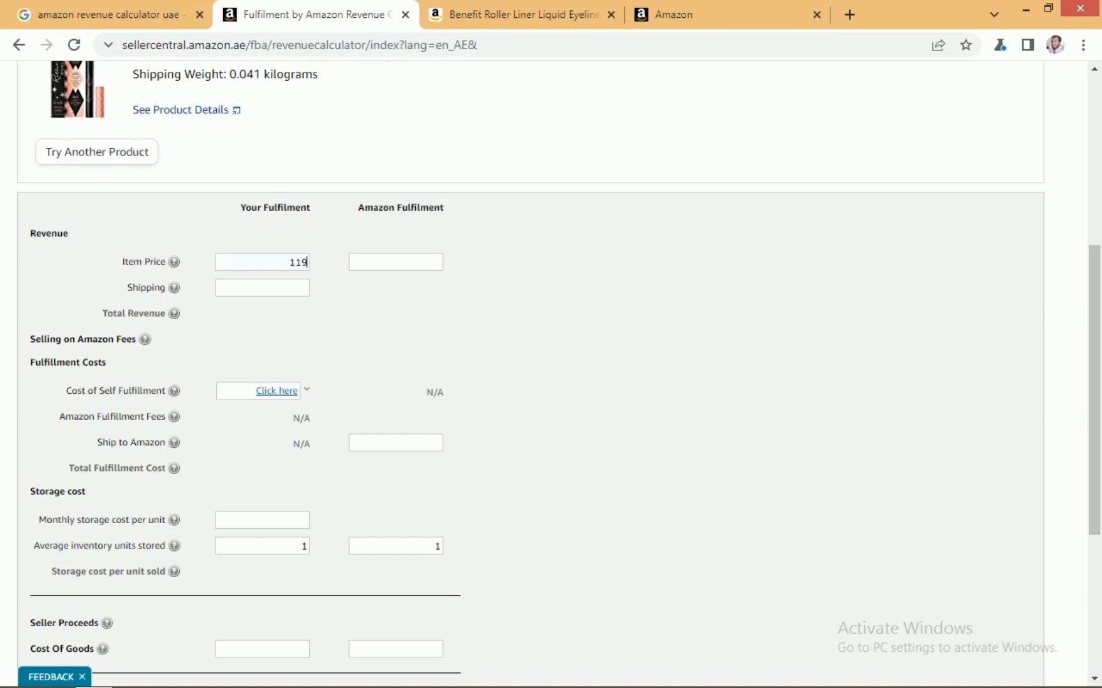
click(523, 14)
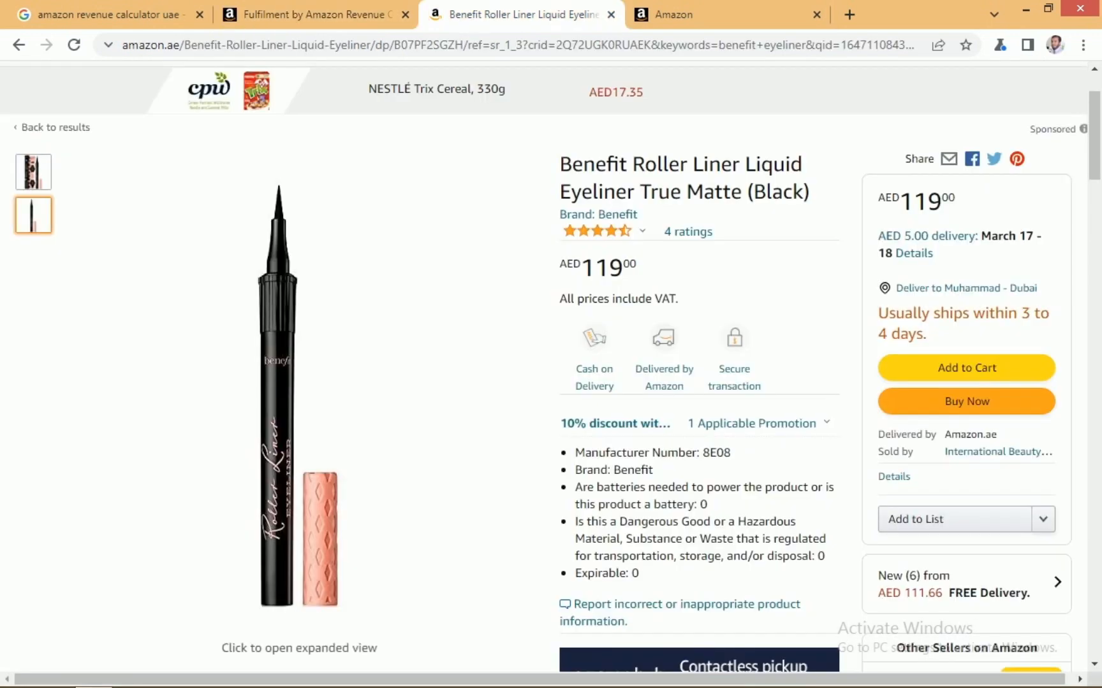
click(317, 14)
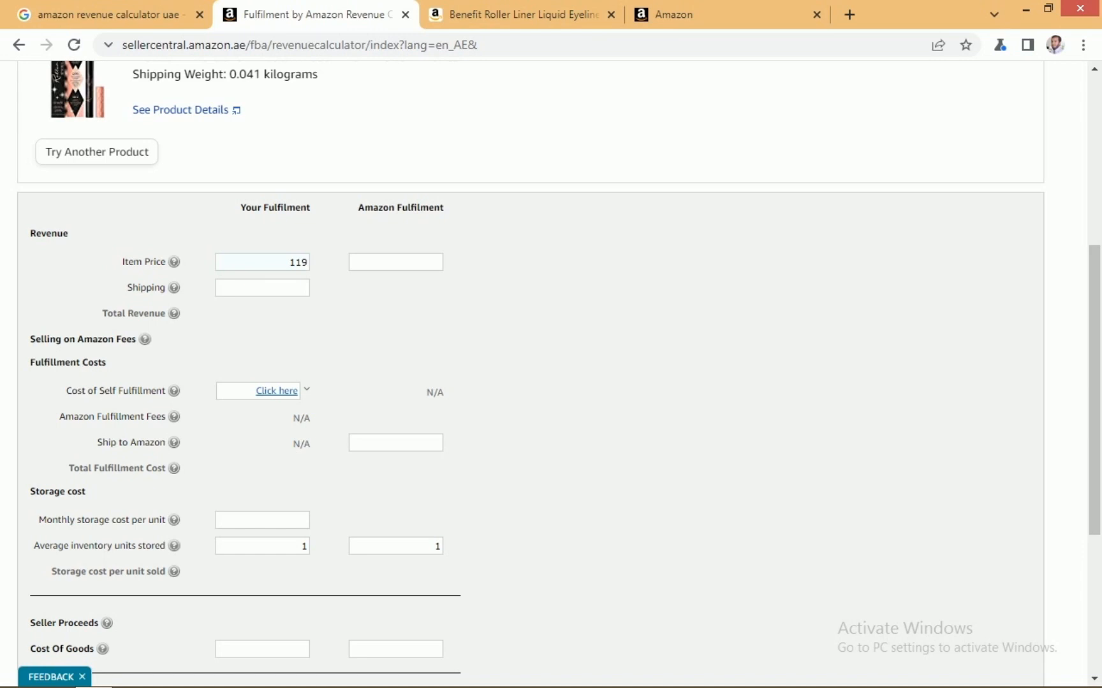
Set the Your Fulfilment shipping charge to 12 and the Amazon Fulfilment item price to 119.
click(281, 288)
text(12)
click(395, 262)
text(119)
key(shift+Tab)
key(Tab)
key(Tab)
Read the help explanation for the Shipping field in the revenue section.
click(174, 288)
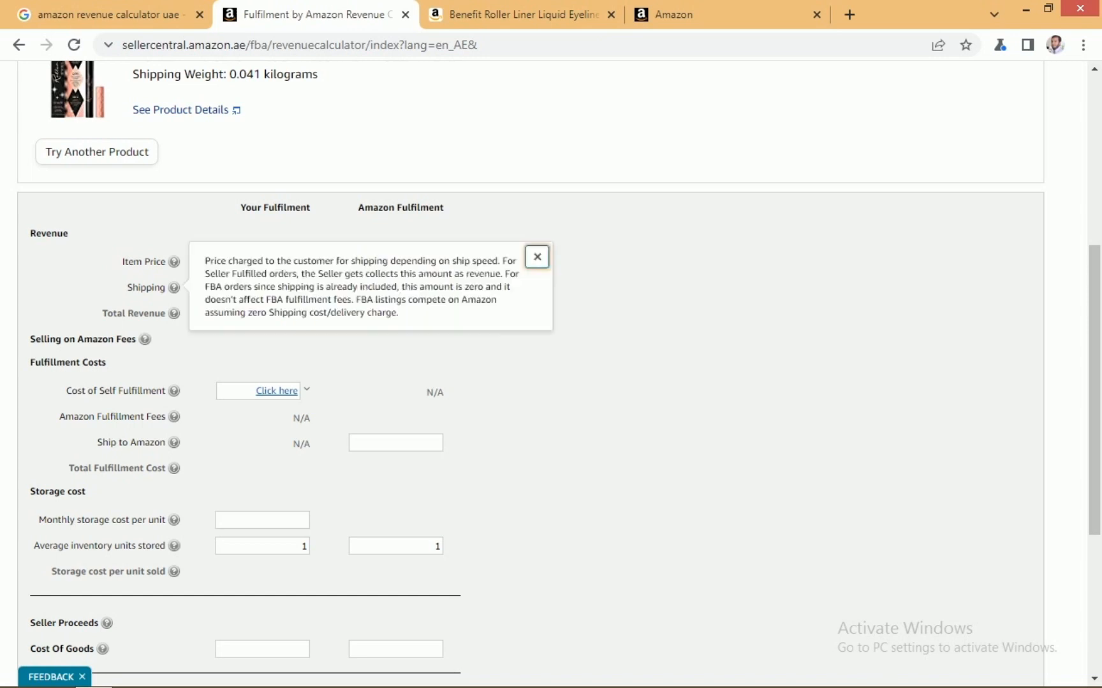
key(Return)
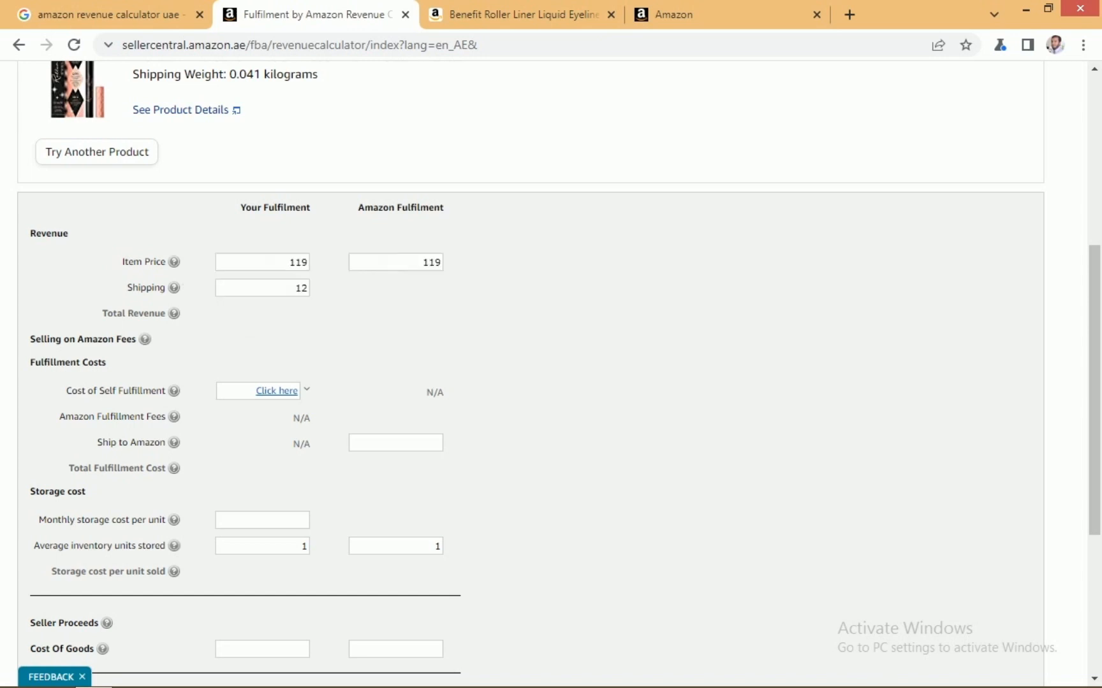
click(174, 288)
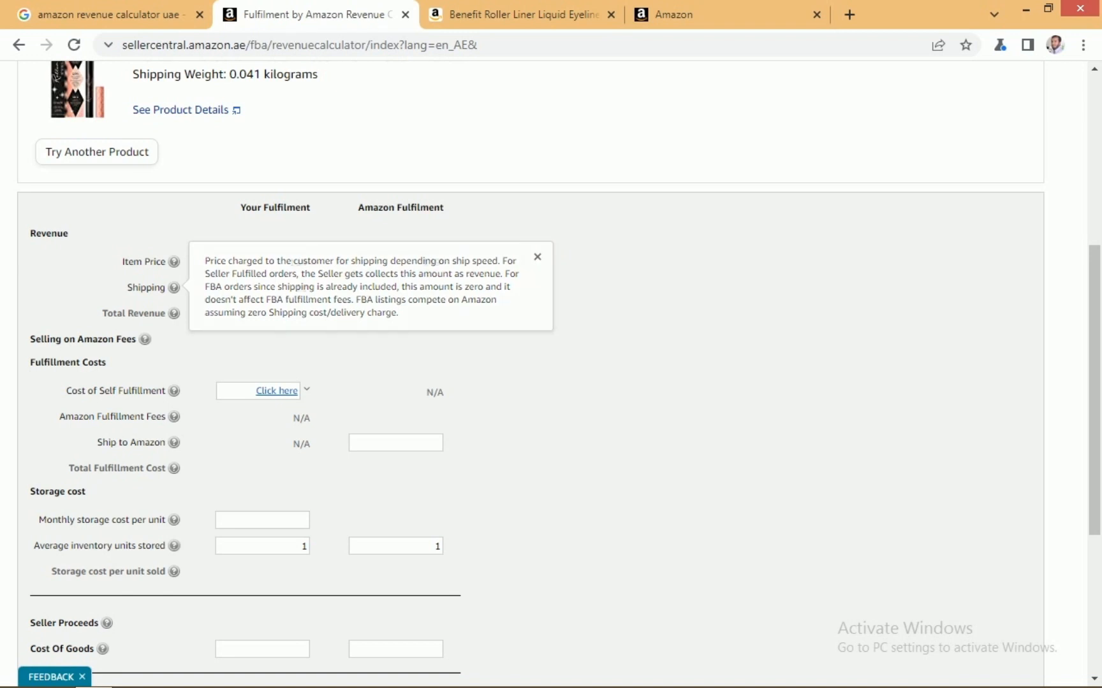
key(Return)
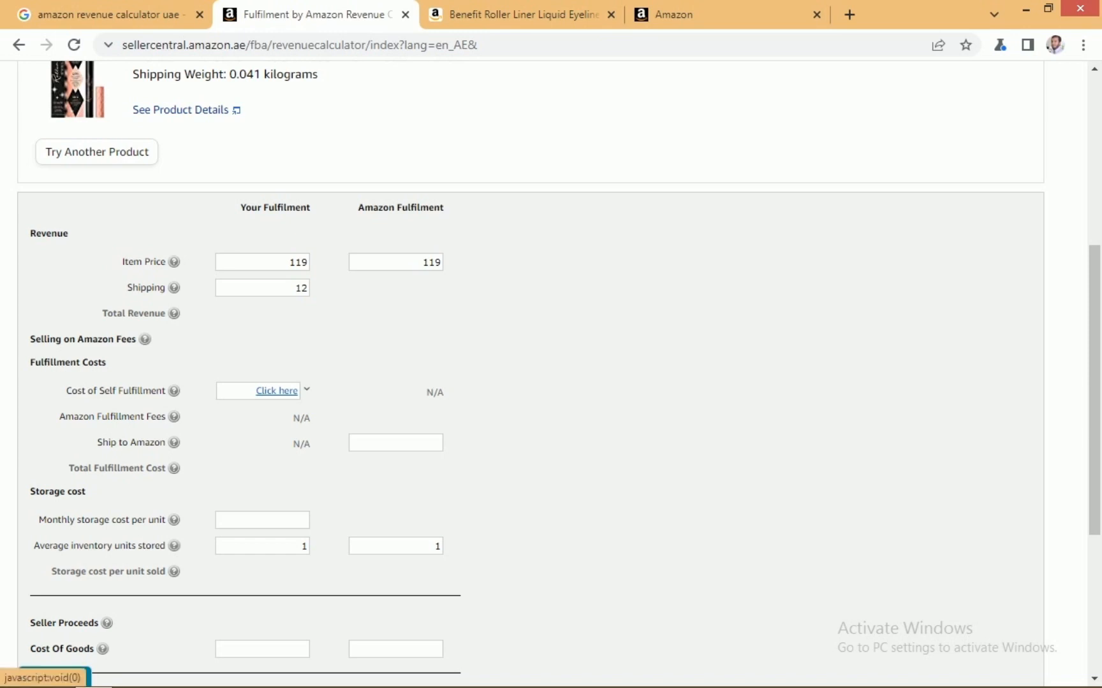
Enter 2 in the detailed cost breakdown for the Cost of Self Fulfillment.
click(277, 390)
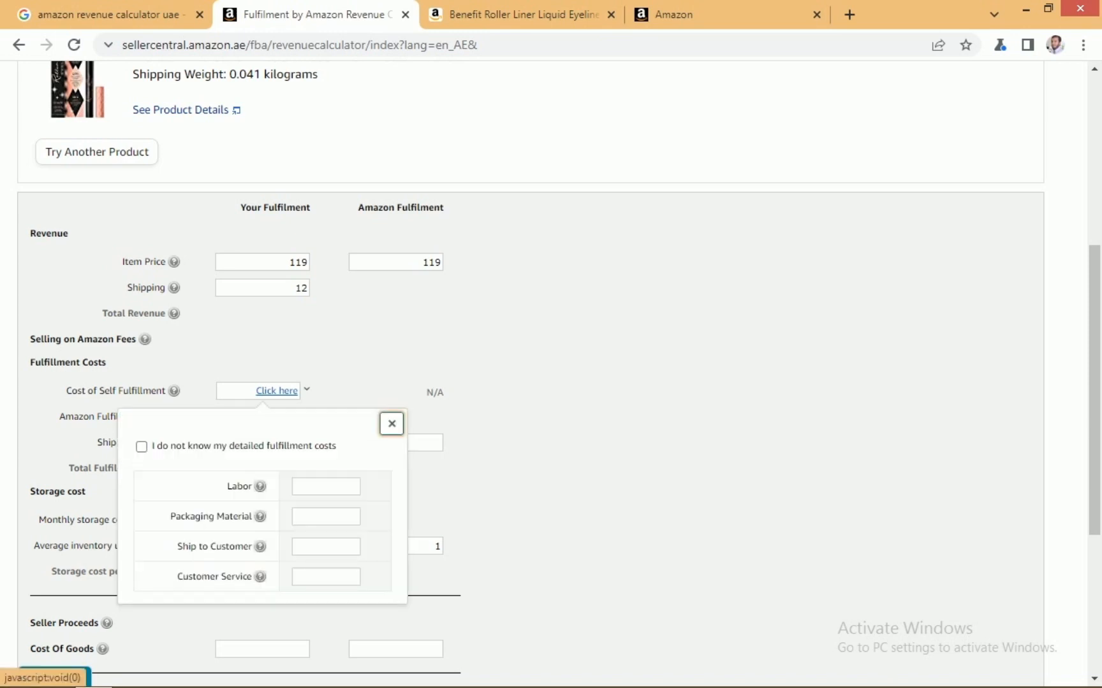
click(325, 486)
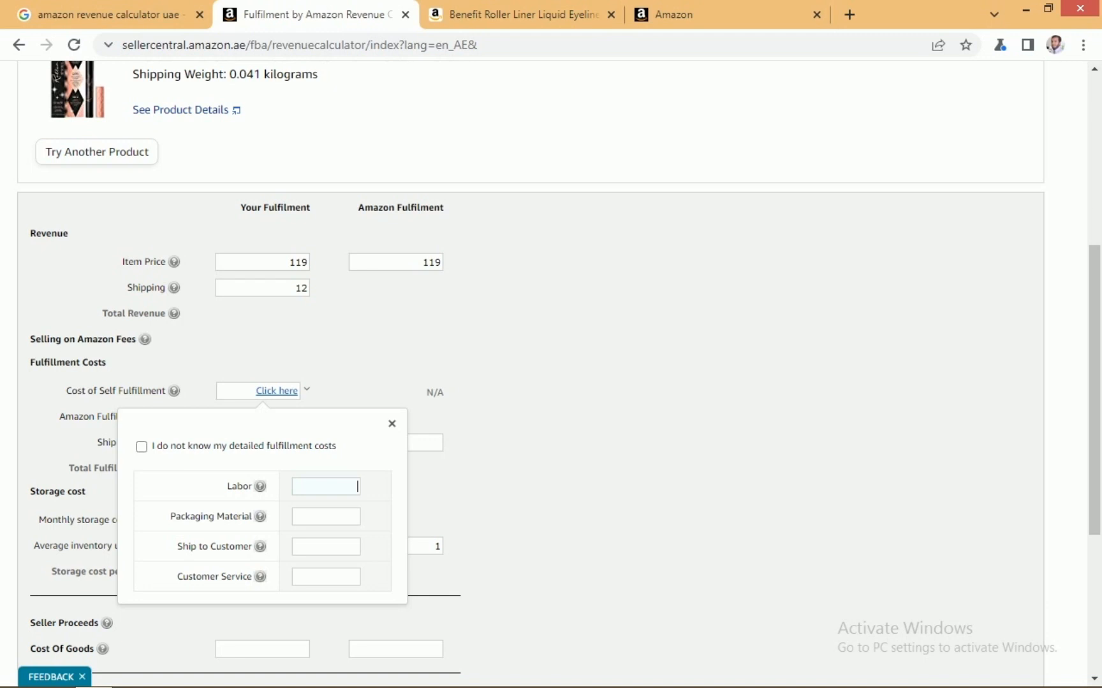
key(Tab)
key(Tab)
text(2)
click(326, 577)
key(Escape)
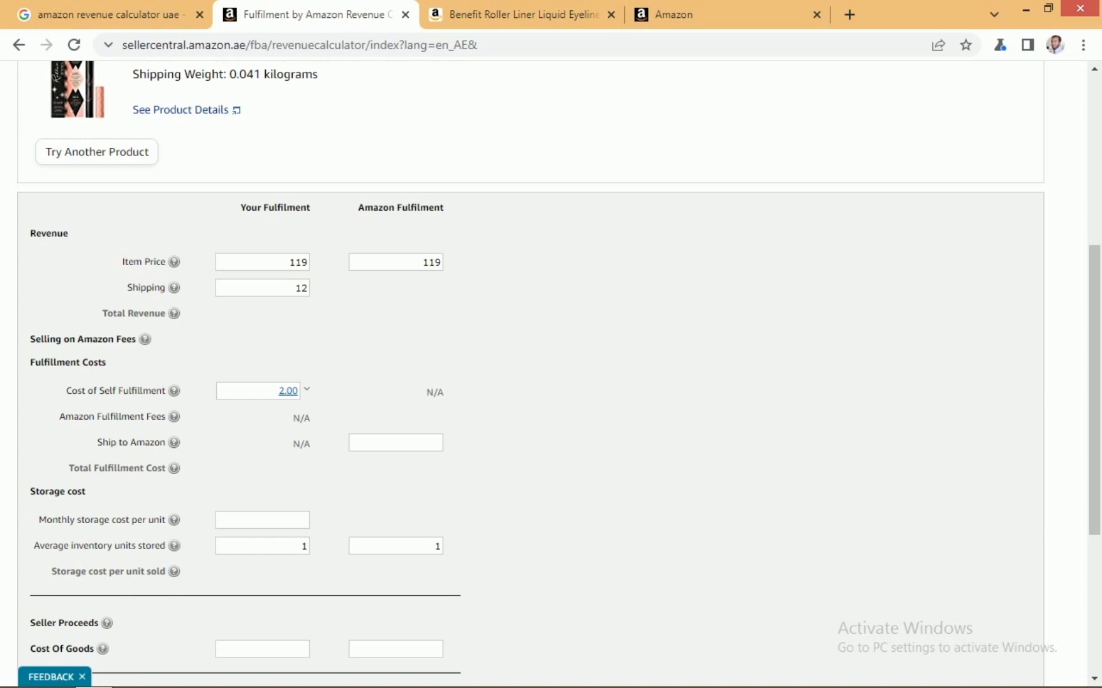
Recheck the eyeliner listing and read the help explanation for the storage cost per unit sold.
scroll(551, 363, down, 1)
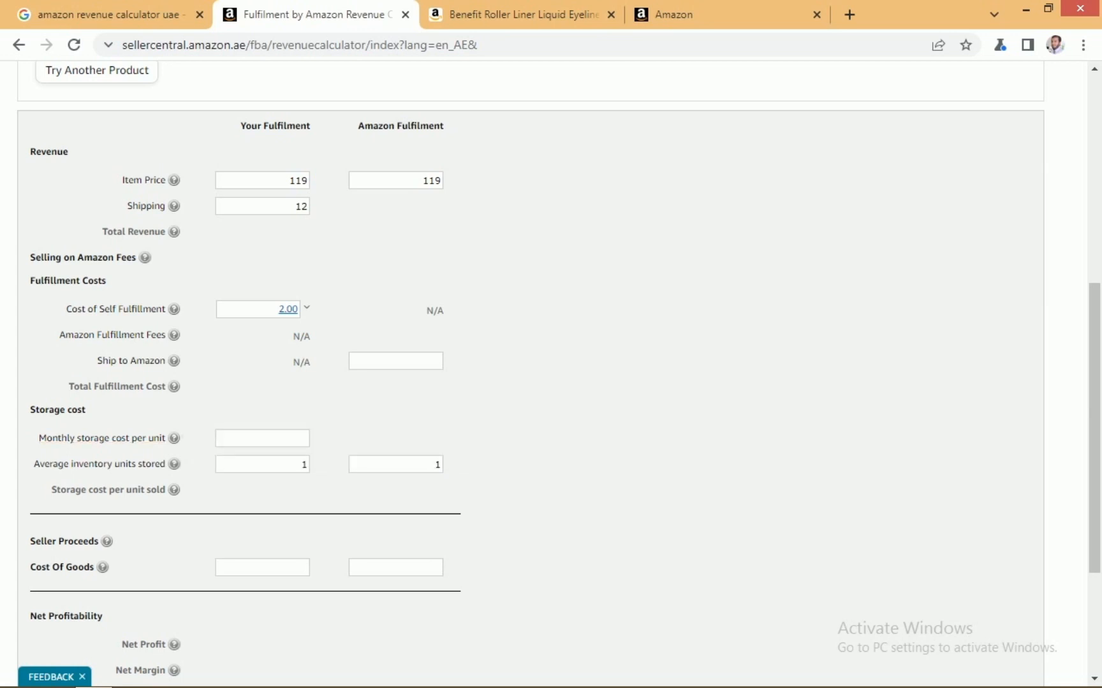
click(267, 439)
click(517, 14)
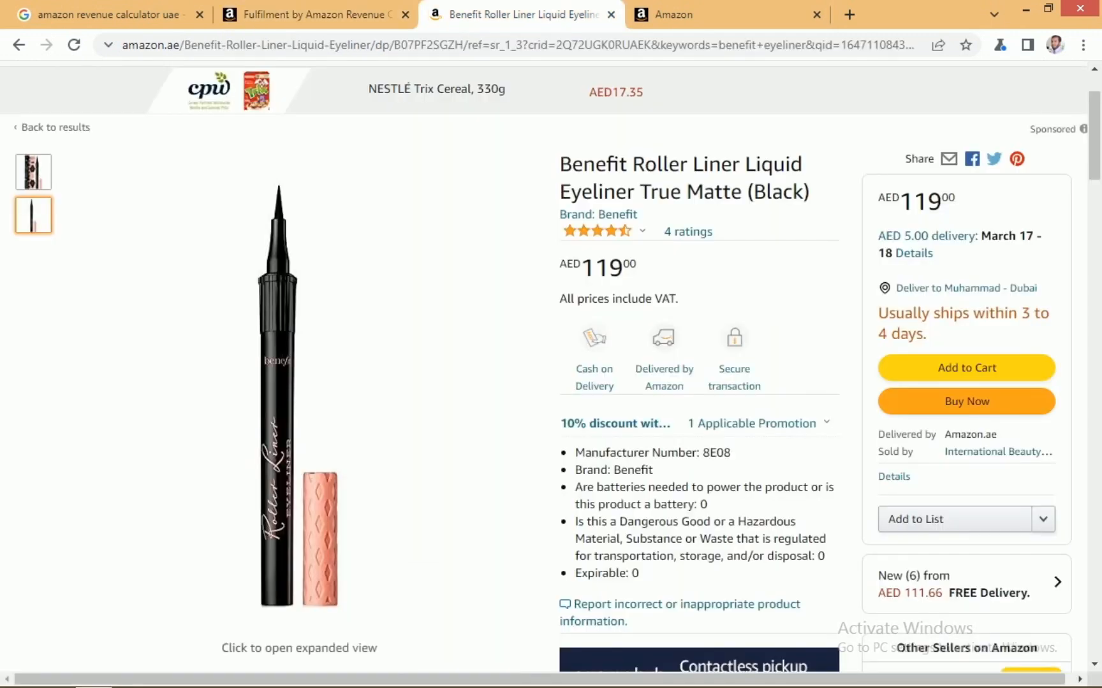
click(312, 14)
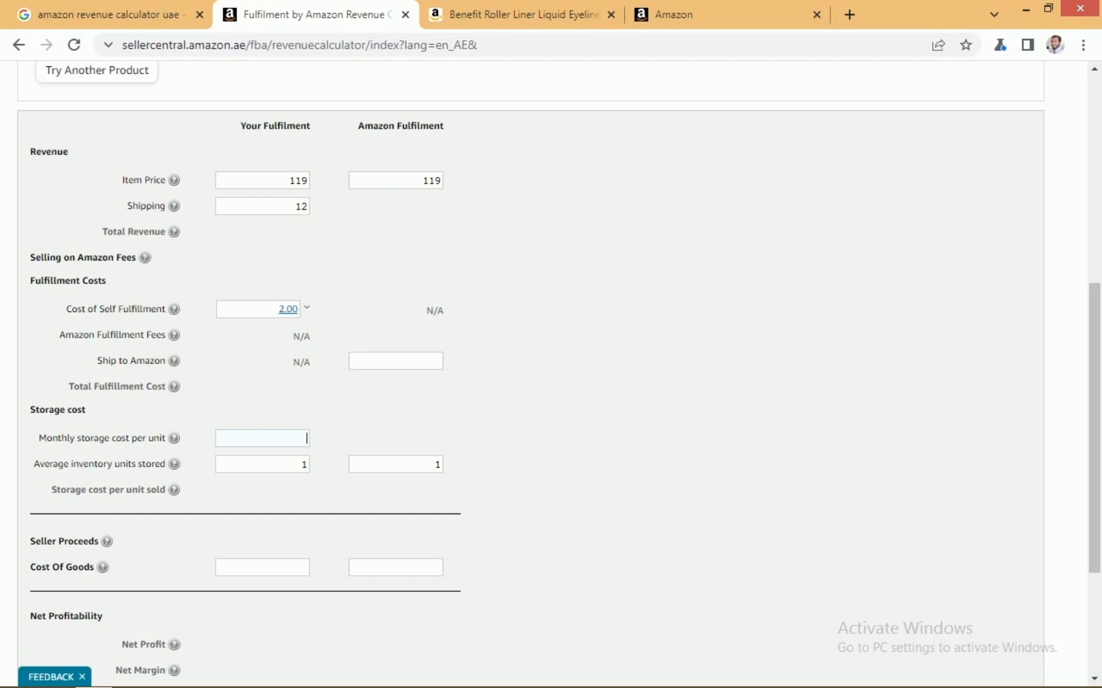
click(173, 490)
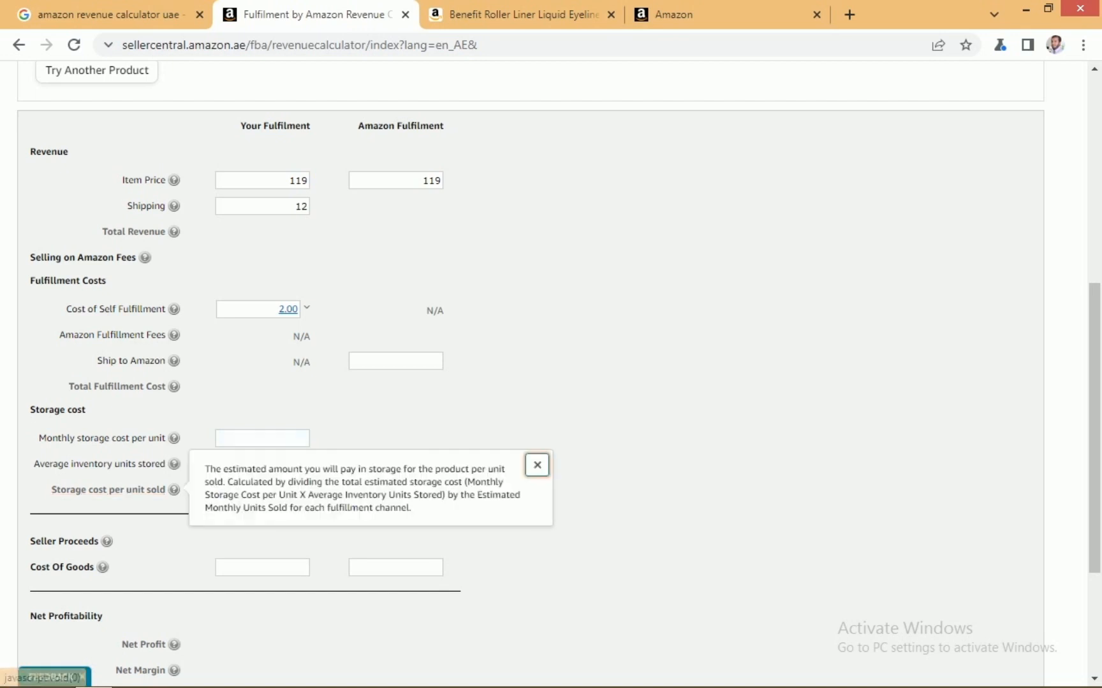
click(536, 466)
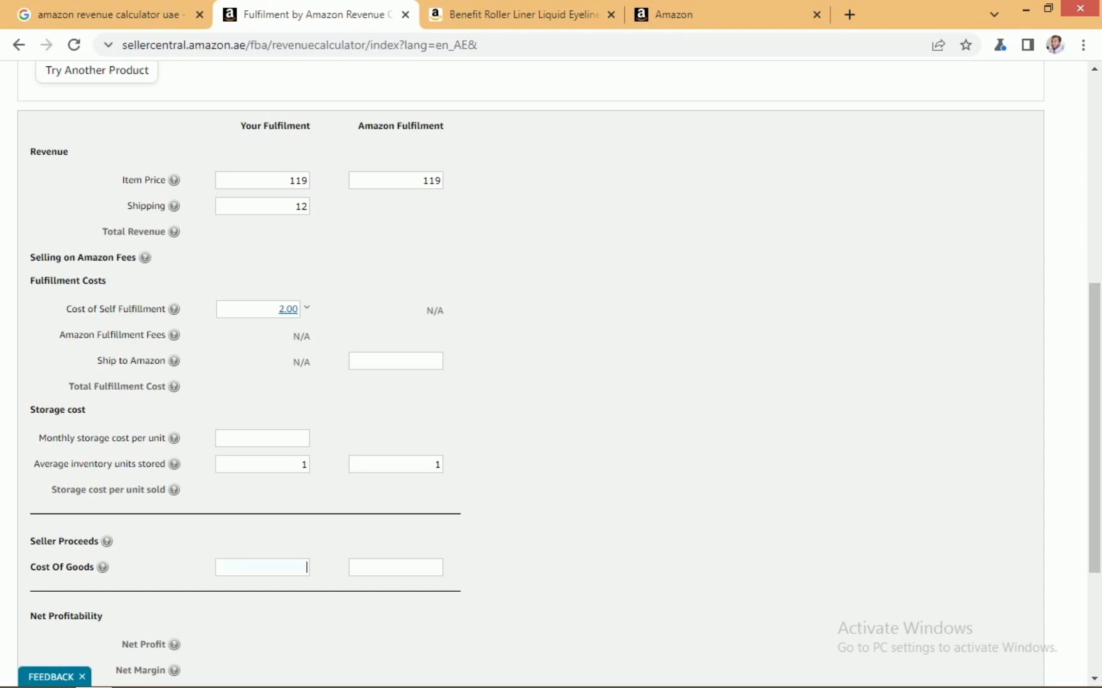
Review the entered item price and read the help explanation for Cost Of Goods.
scroll(550, 376, up, 1)
scroll(550, 377, down, 1)
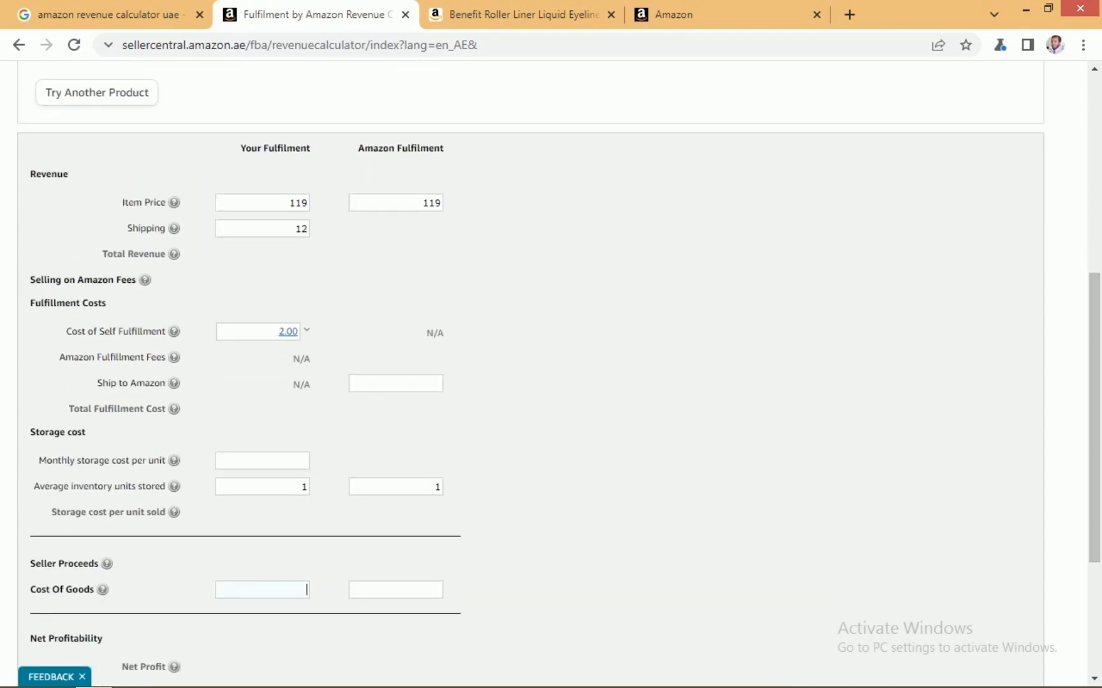
drag(289, 203, 308, 203)
click(71, 591)
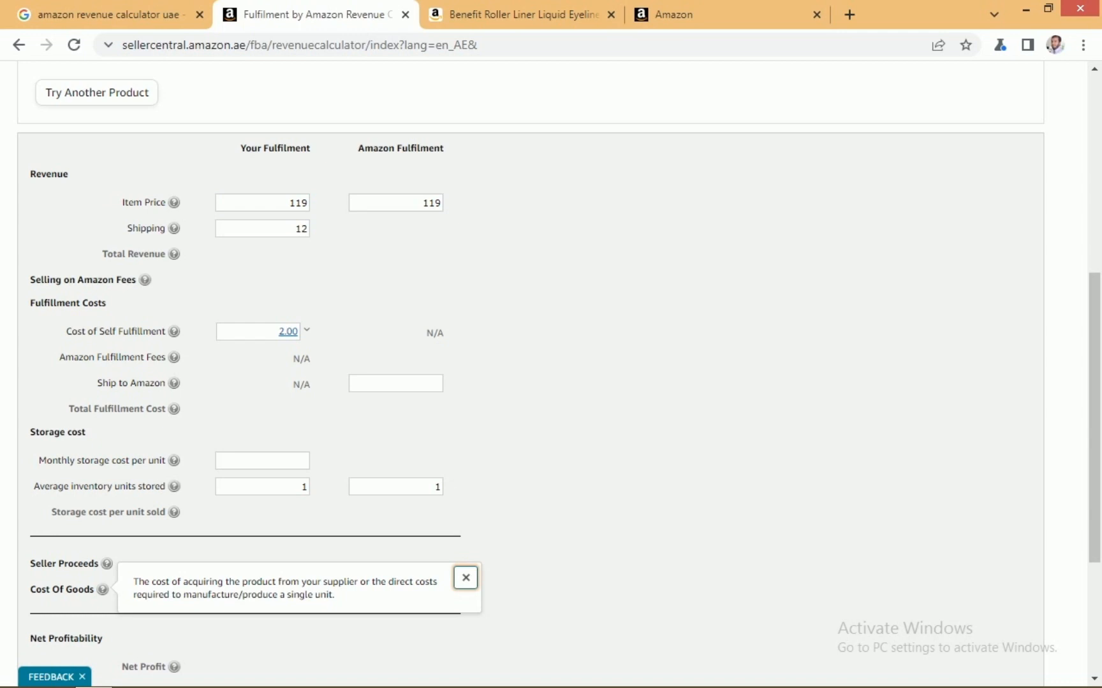
key(Escape)
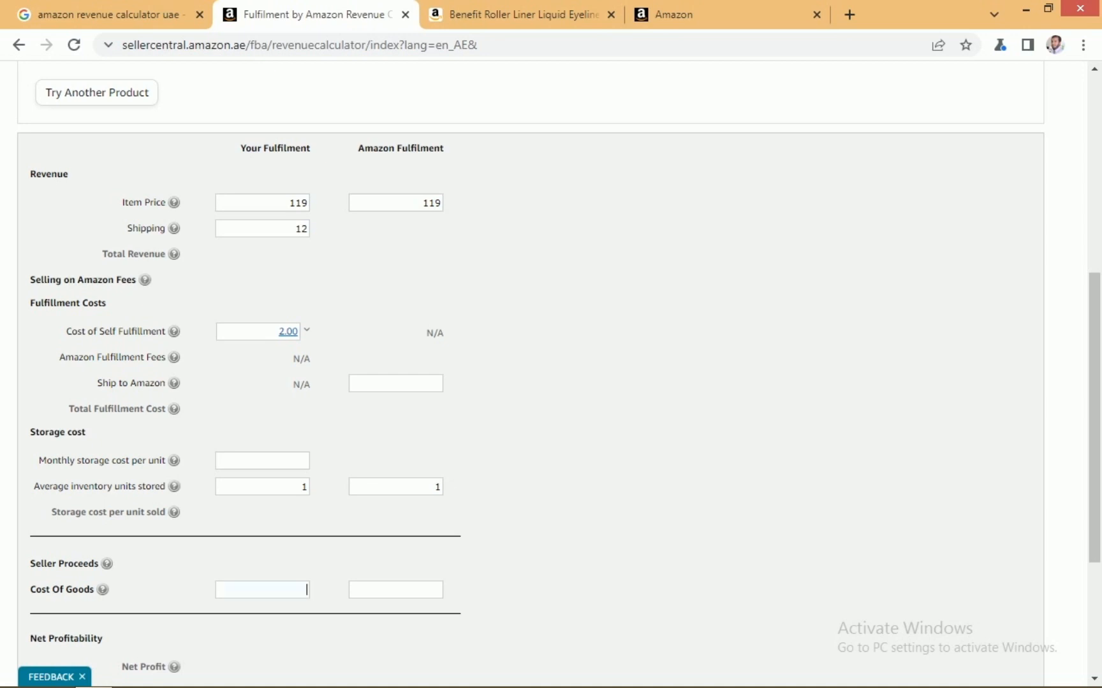
Set the cost of goods to 50 and calculate the fees and profit for both fulfilment types.
text(50)
key(BackSpace)
key(BackSpace)
text(45)
key(BackSpace)
key(BackSpace)
text(50)
scroll(551, 375, down, 3)
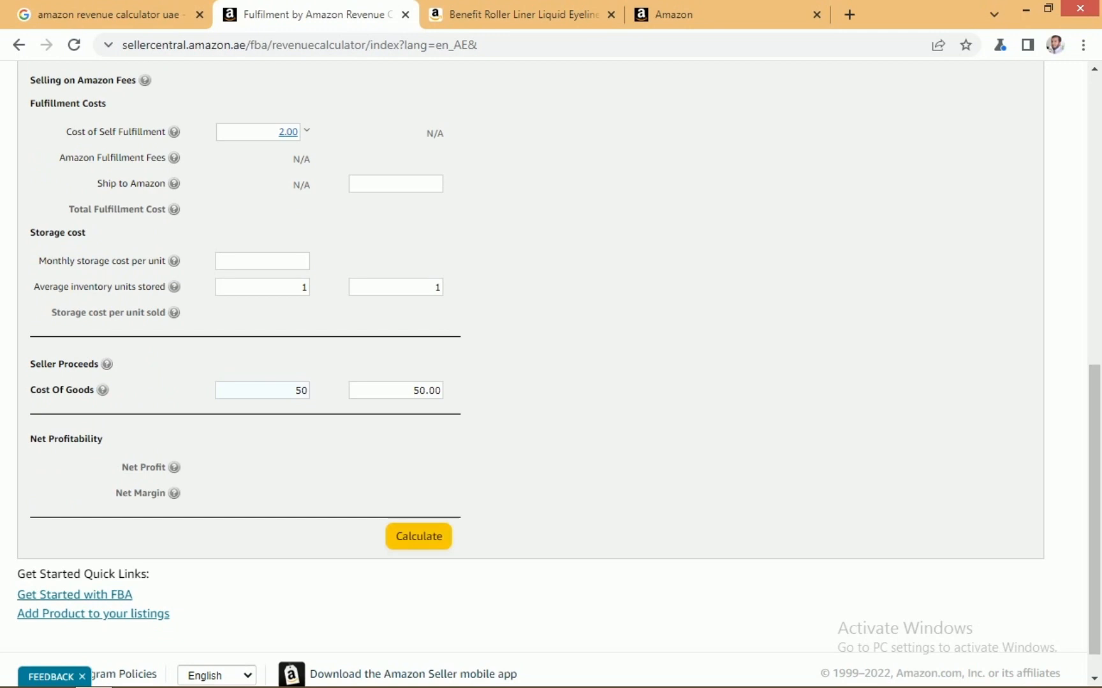
click(418, 537)
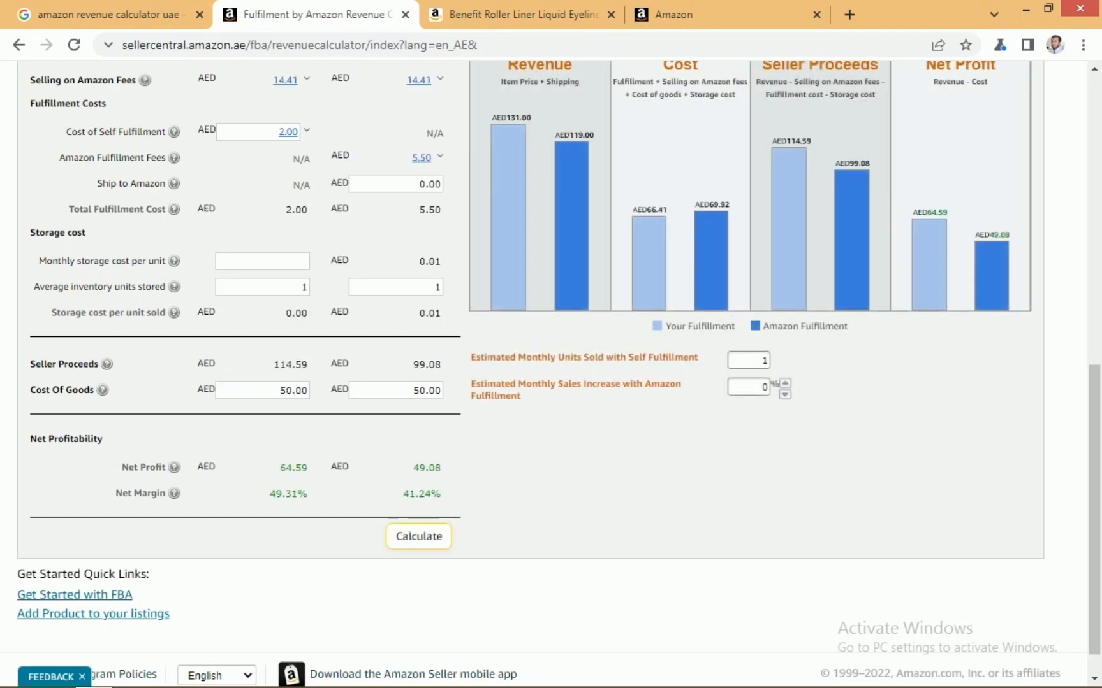
Read the help explanations for Total Fulfillment Cost and Average inventory units stored.
scroll(551, 374, up, 4)
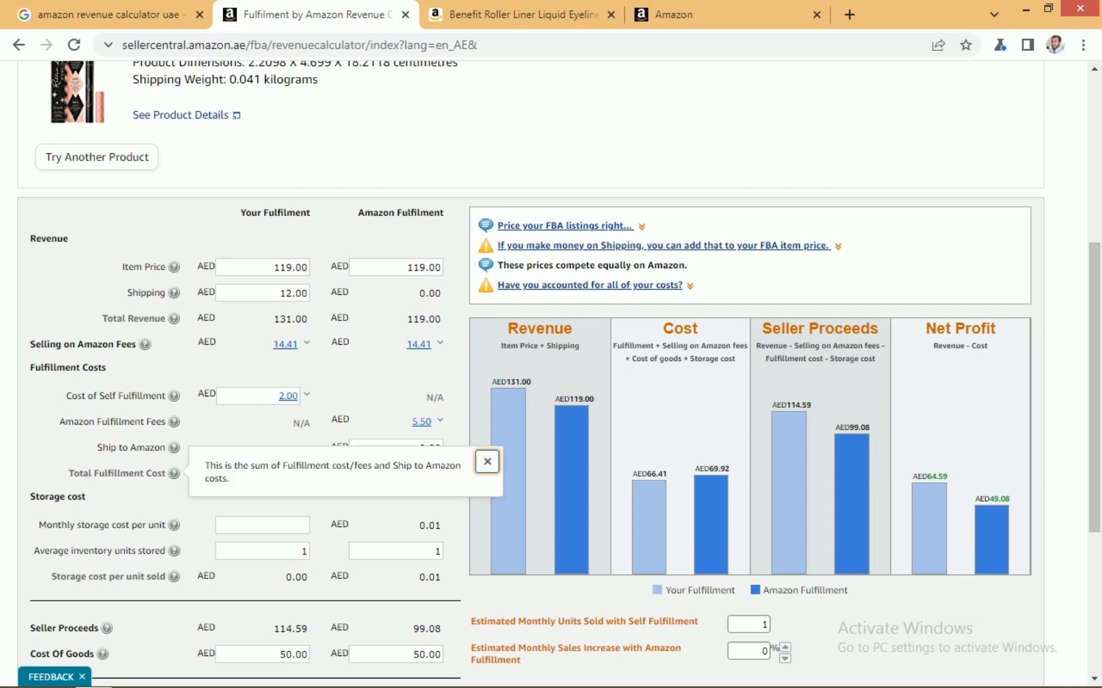
click(174, 474)
click(487, 461)
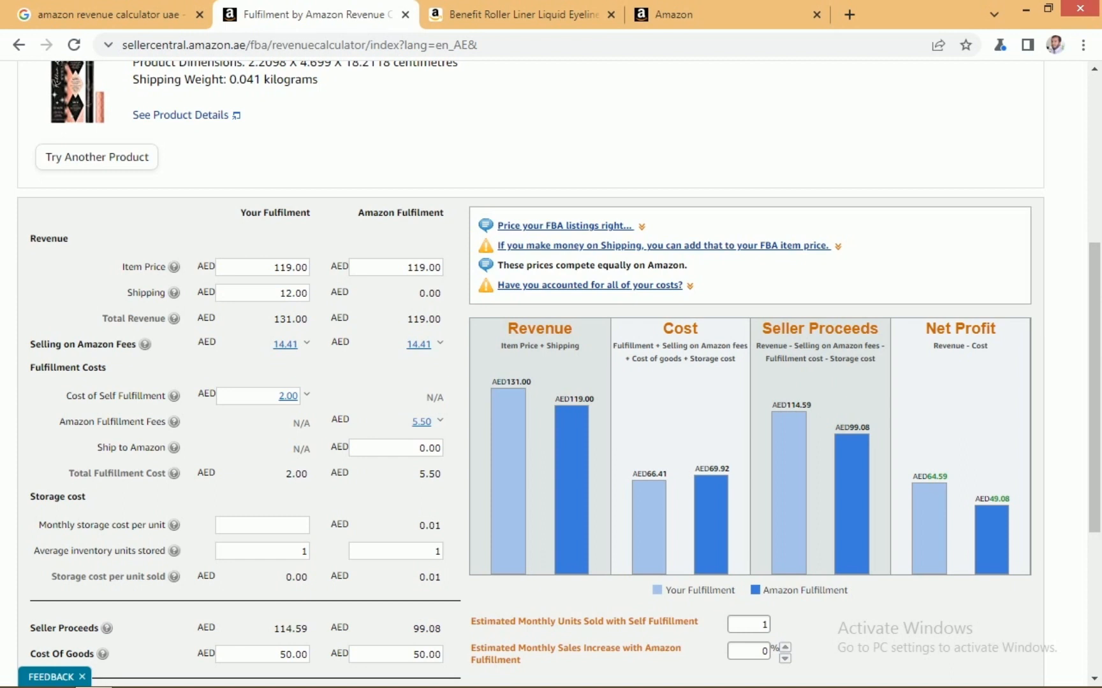
scroll(531, 370, down, 3)
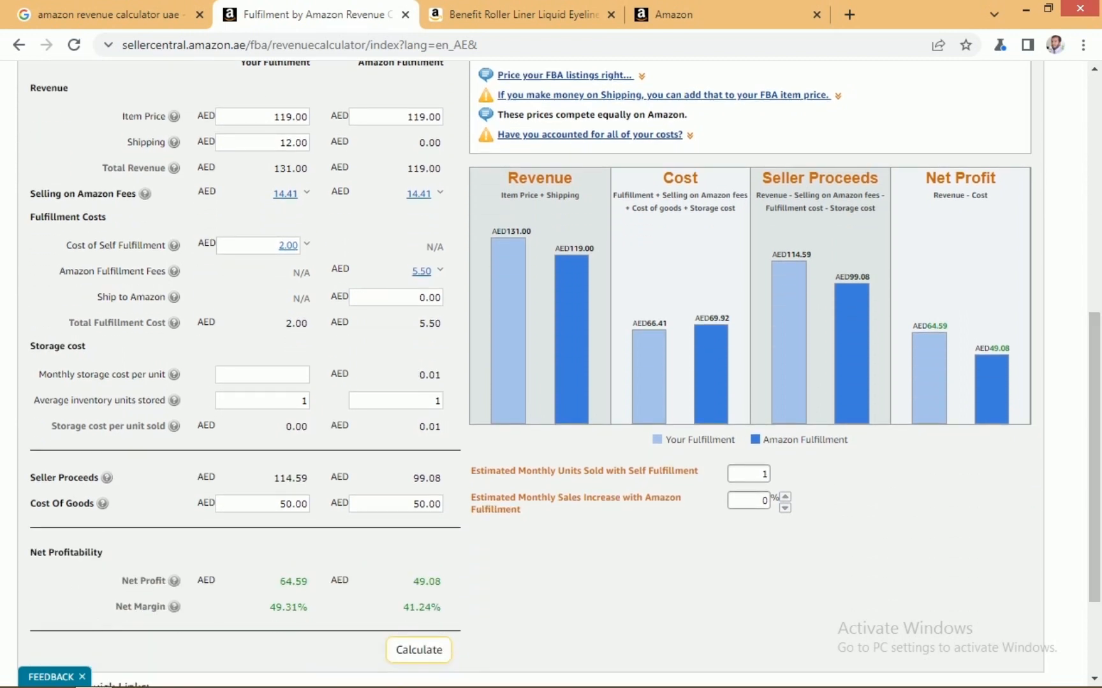
click(173, 401)
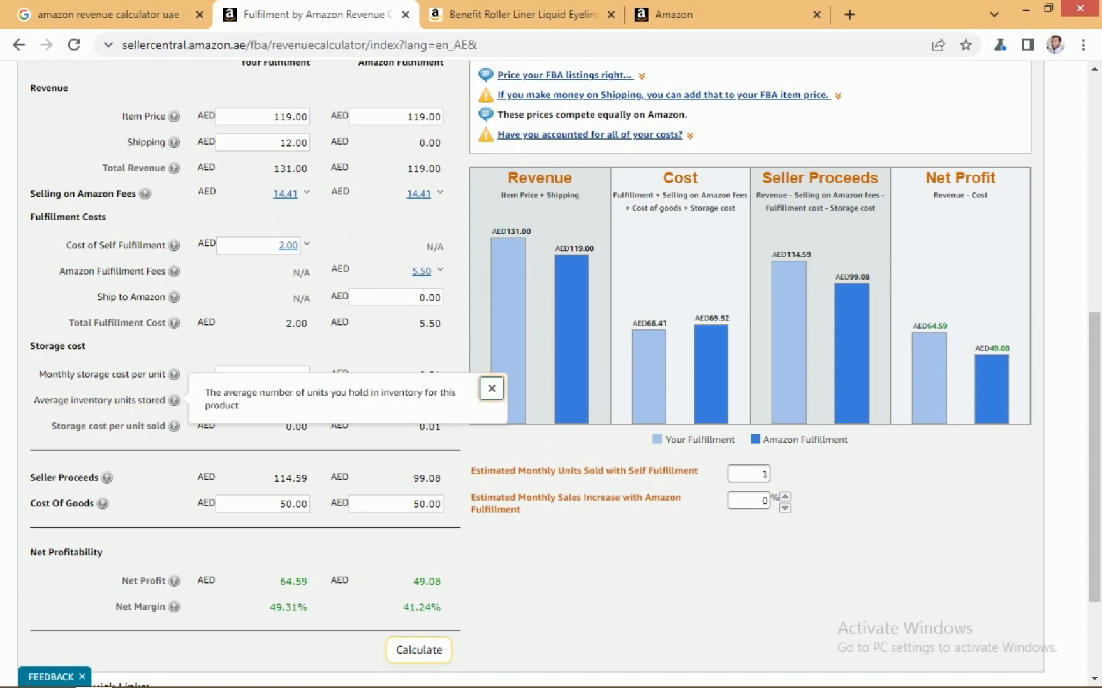
click(492, 389)
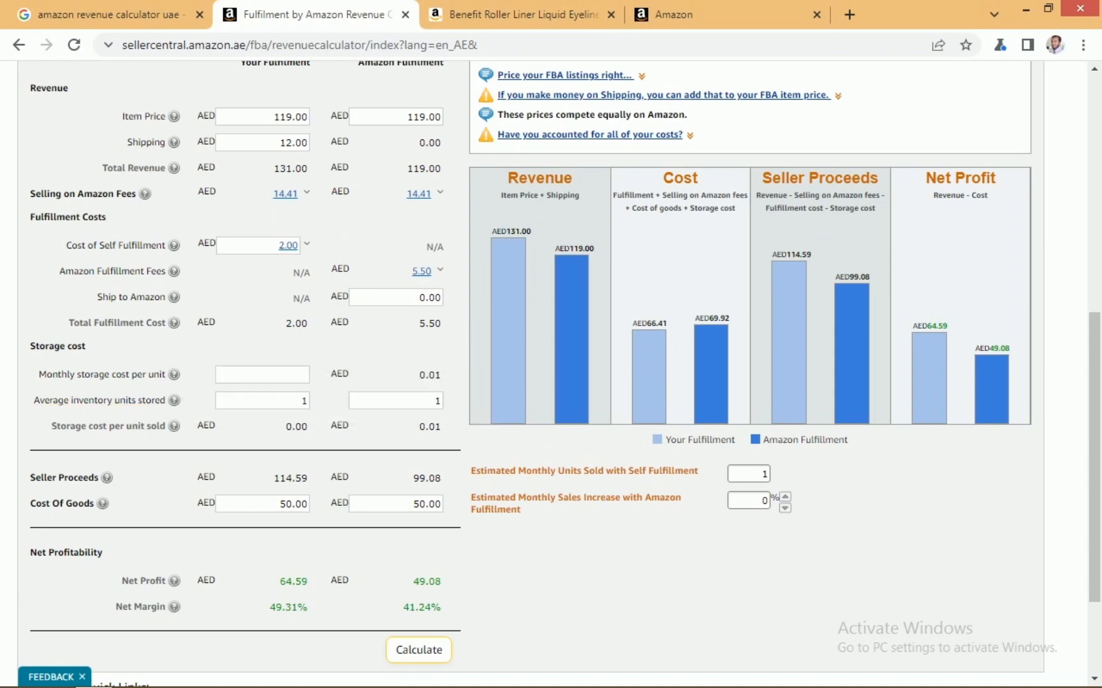
Review the calculated results, comparing seller proceeds and cost of goods for both fulfilment types.
scroll(544, 374, up, 10)
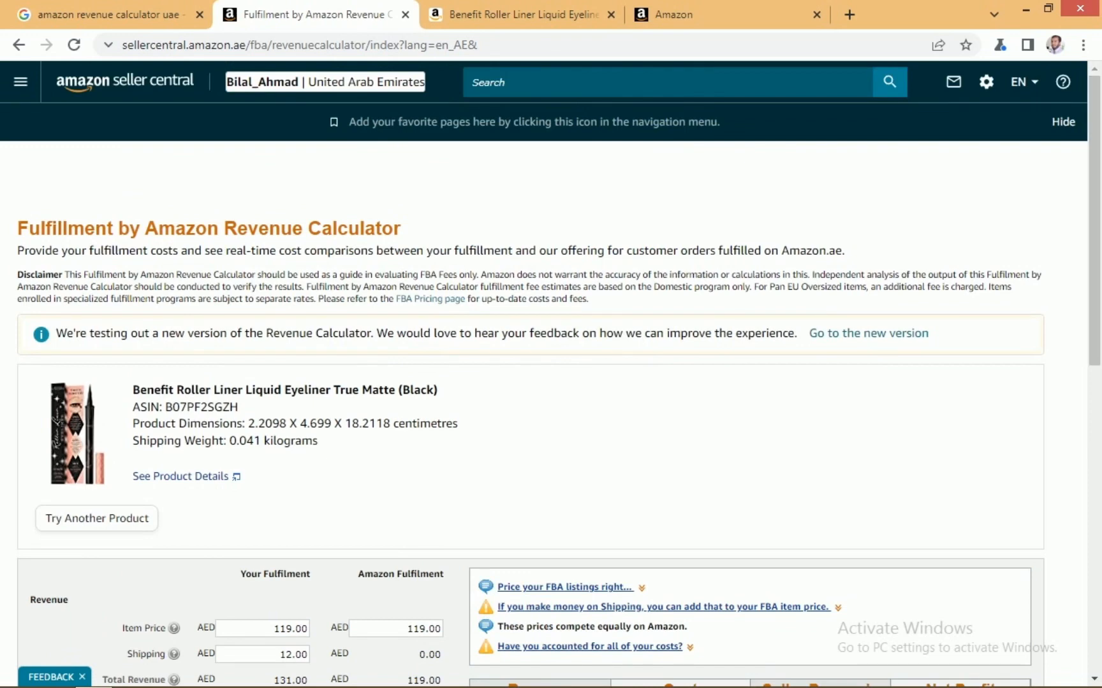
scroll(552, 375, down, 7)
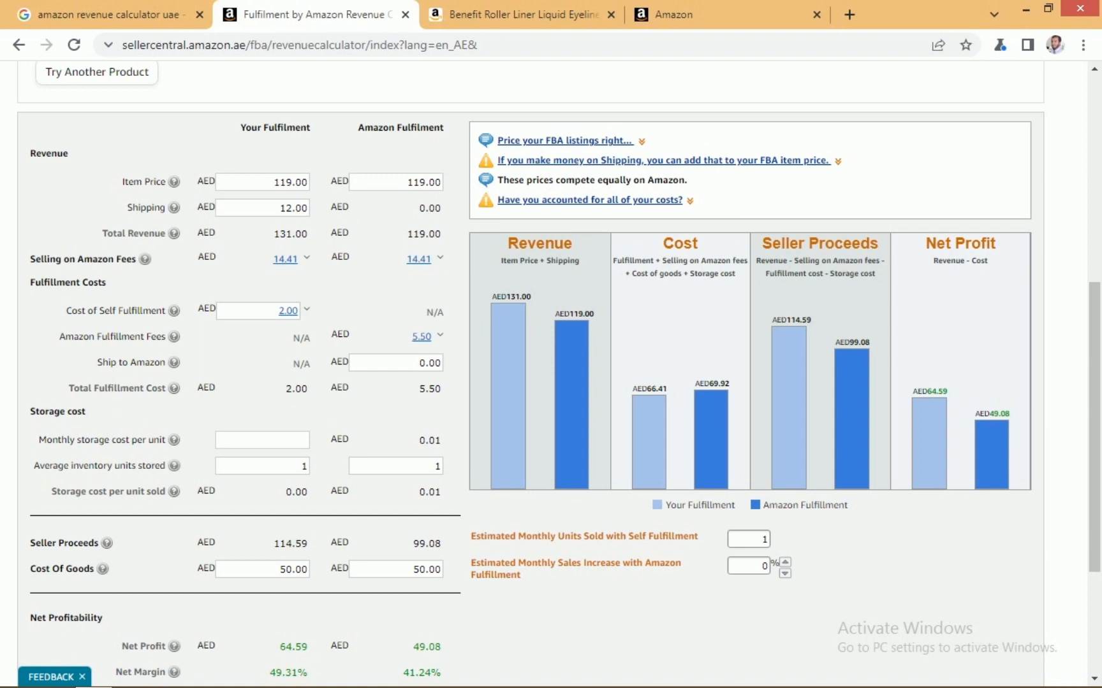
scroll(551, 375, down, 2)
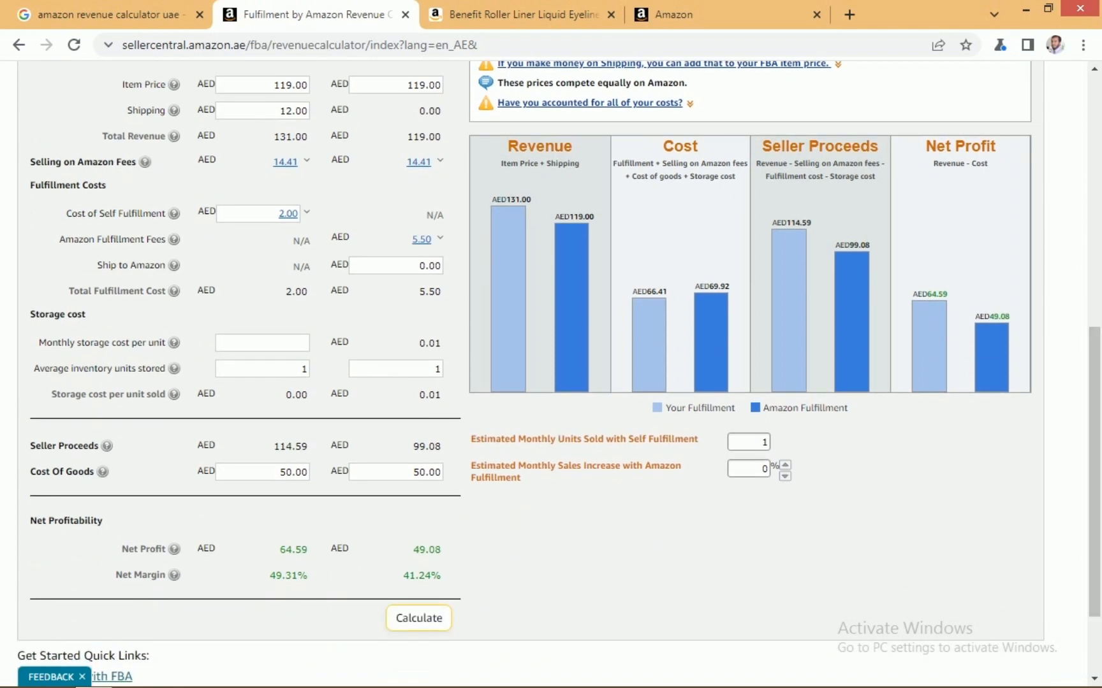
drag(308, 446, 273, 447)
click(291, 446)
drag(441, 447, 413, 446)
double_click(281, 472)
click(292, 515)
Compare the net profit of Your Fulfilment with that of Amazon Fulfilment in the Net Profitability section.
drag(309, 550, 279, 550)
click(281, 550)
double_click(426, 550)
double_click(293, 549)
drag(442, 551, 278, 551)
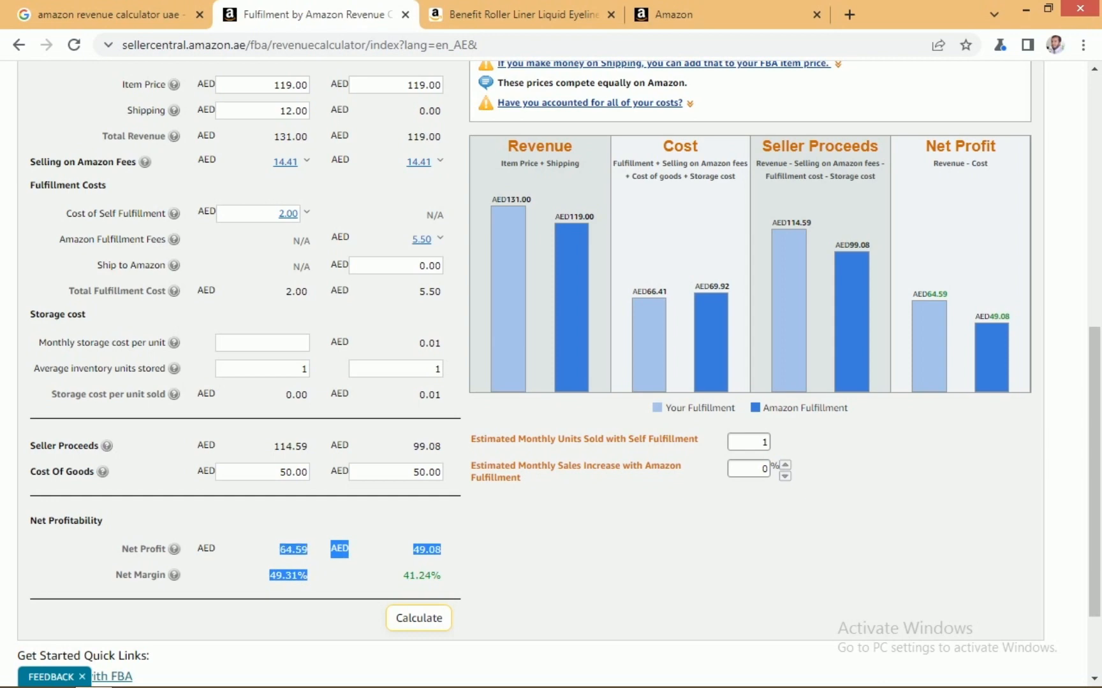
click(376, 574)
mouse_move(1094, 472)
mouse_down()
mouse_move(1093, 327)
mouse_move(1094, 449)
mouse_up()
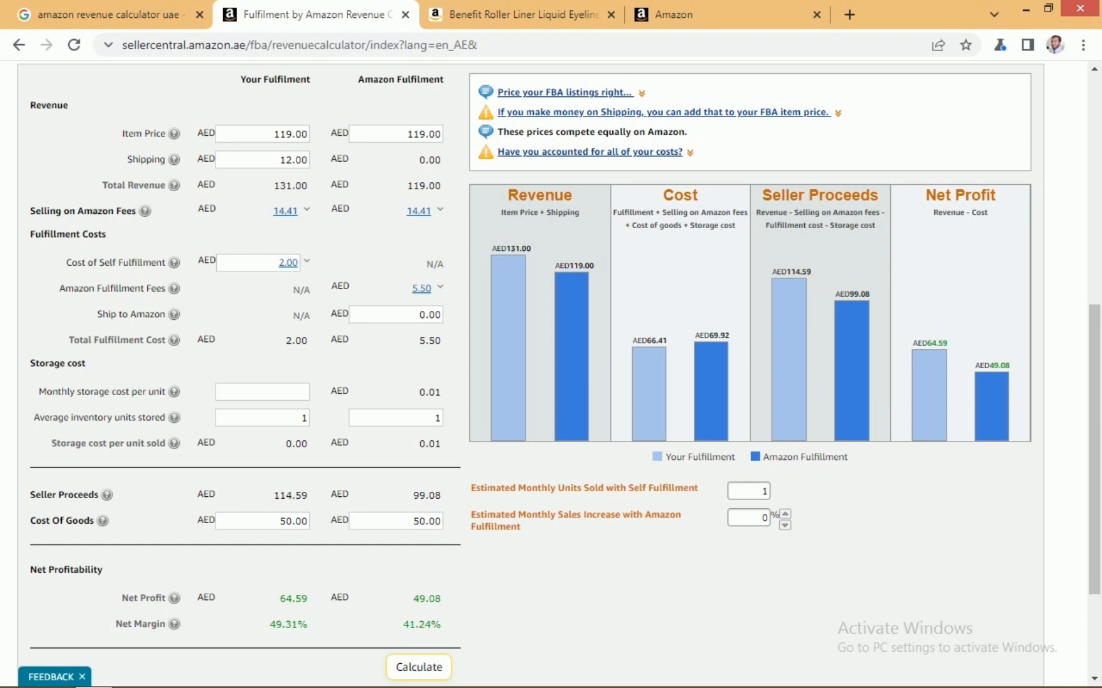
Try 50 as the estimated monthly units sold with self fulfilment, and set the final estimate to 100.
double_click(756, 491)
text(50)
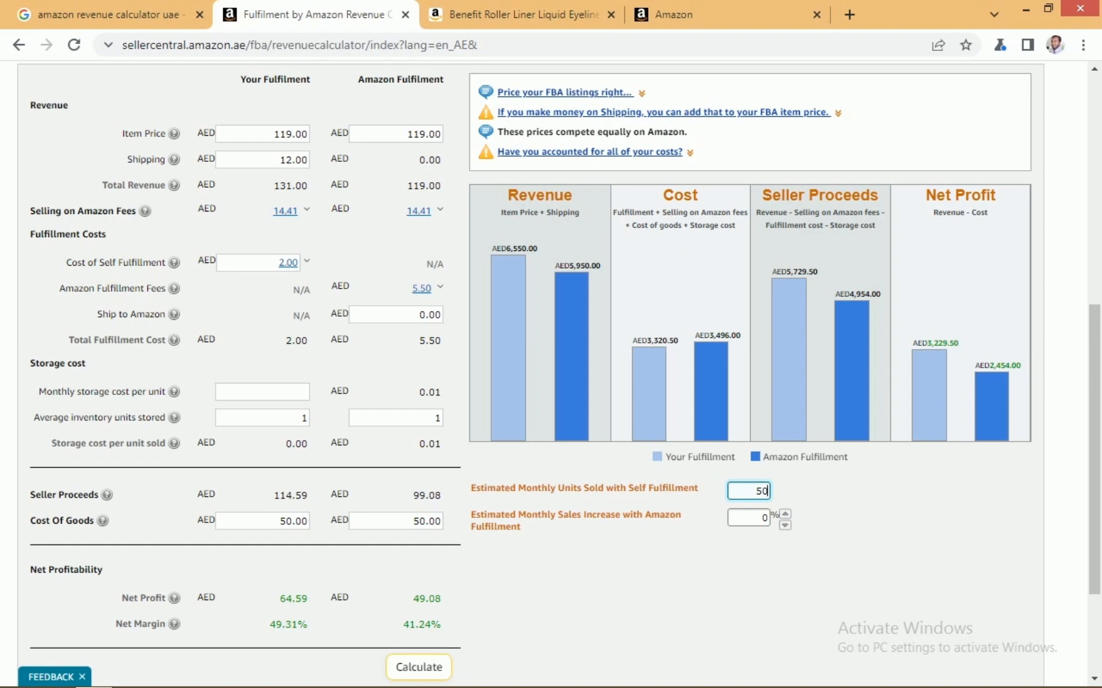
double_click(752, 491)
drag(1094, 450, 1094, 453)
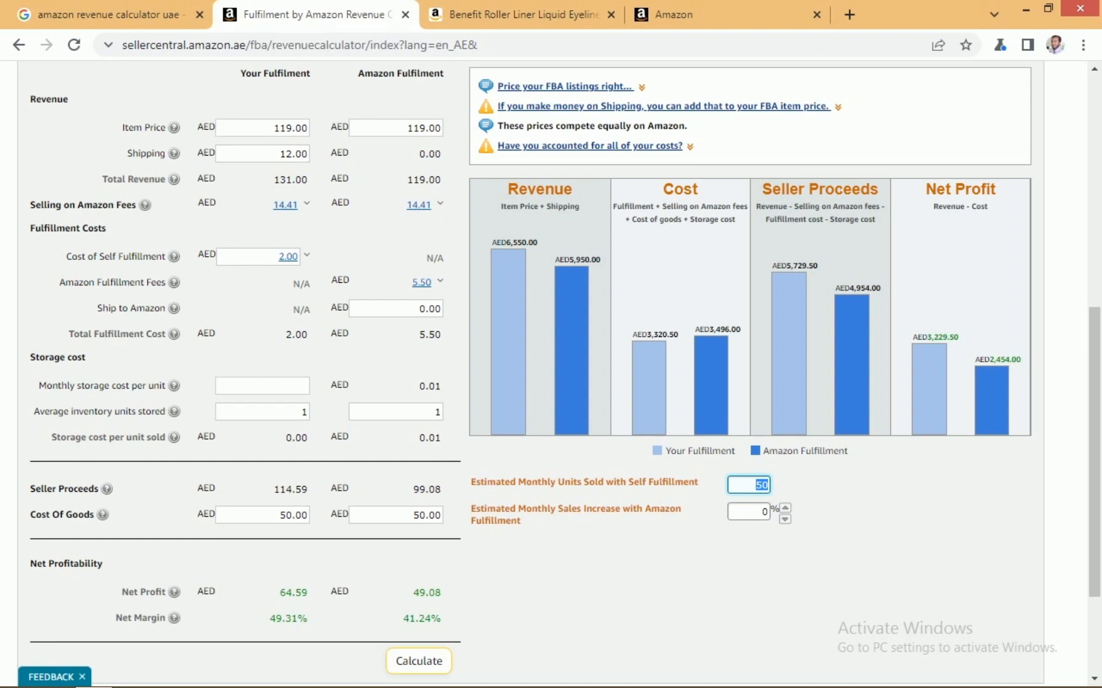
text(1)
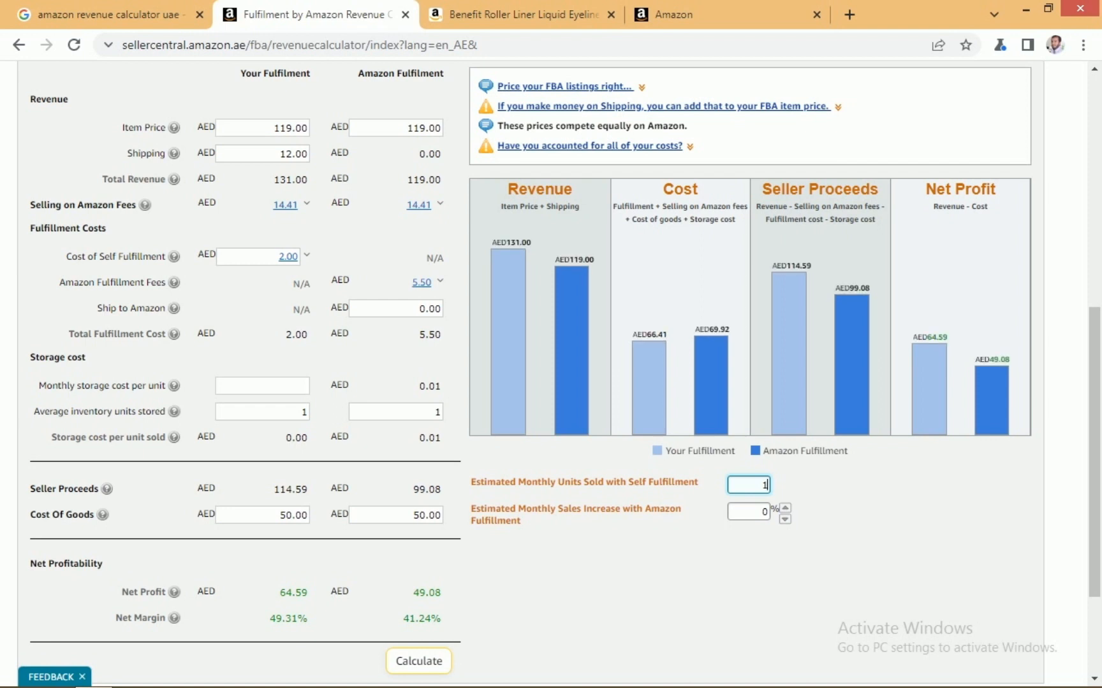
text(00)
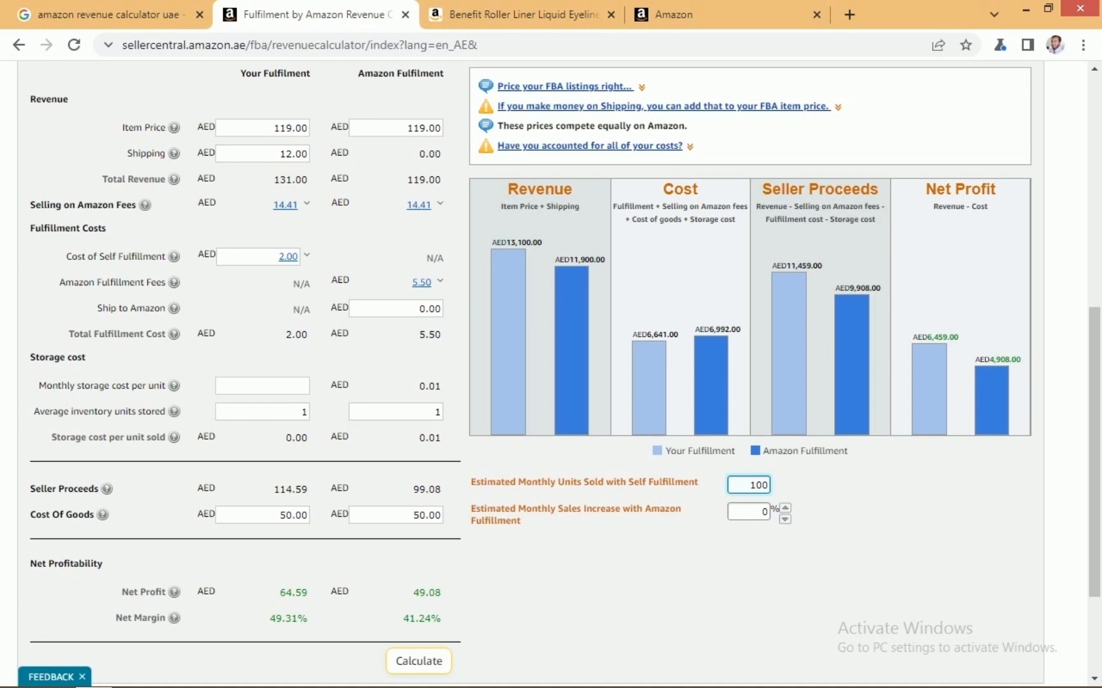
Review the item price, the 100-unit comparison charts and the net profit of Your Fulfilment.
scroll(551, 373, up, 2)
scroll(550, 373, down, 2)
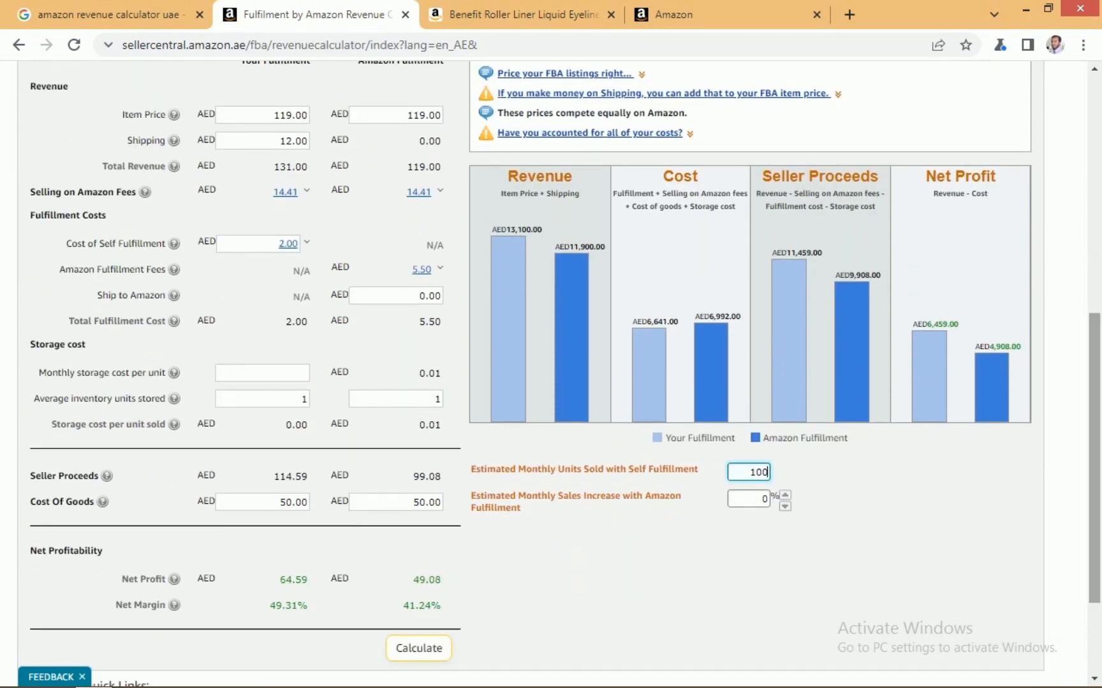
scroll(551, 373, up, 1)
scroll(551, 373, up, 6)
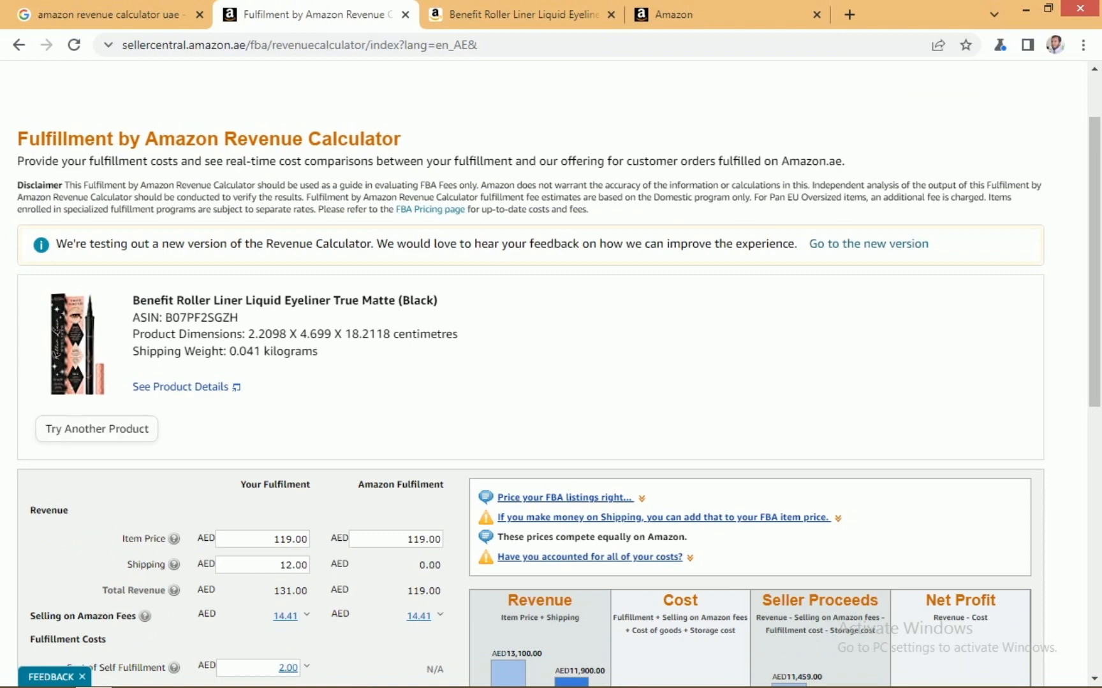
scroll(551, 373, down, 4)
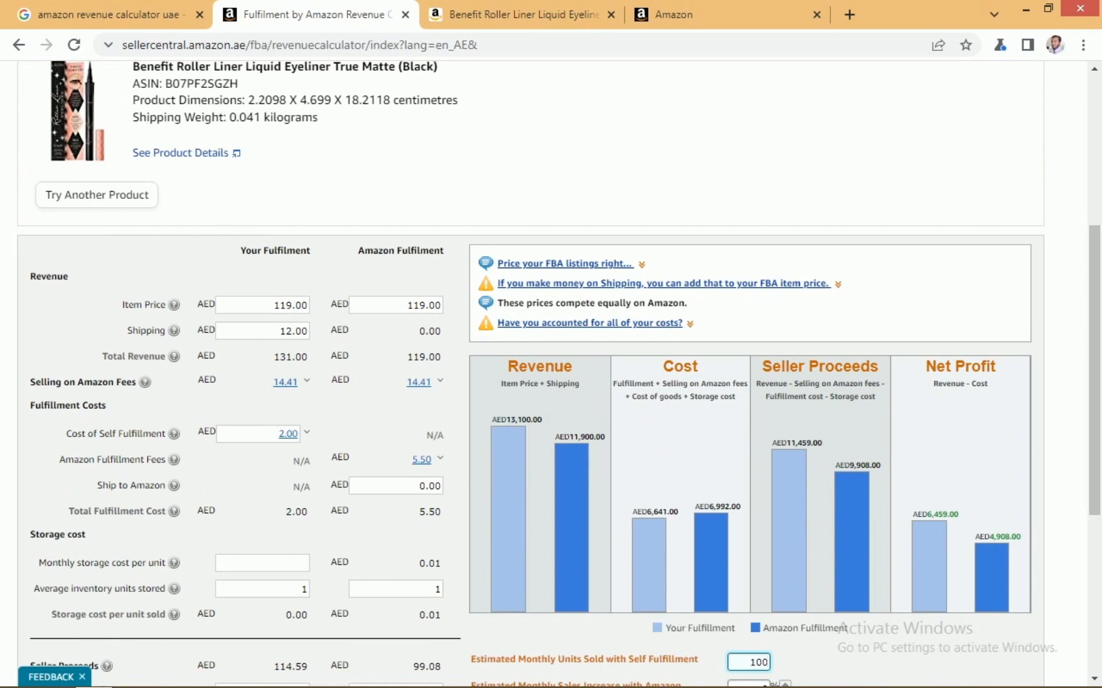
double_click(268, 305)
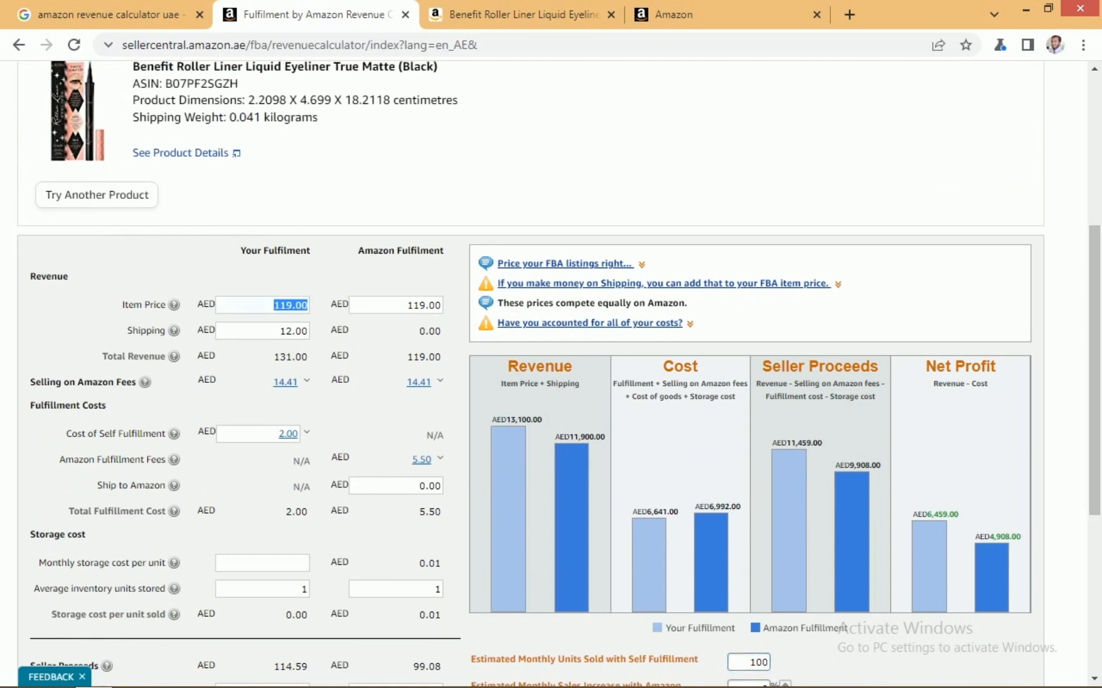
scroll(550, 374, down, 5)
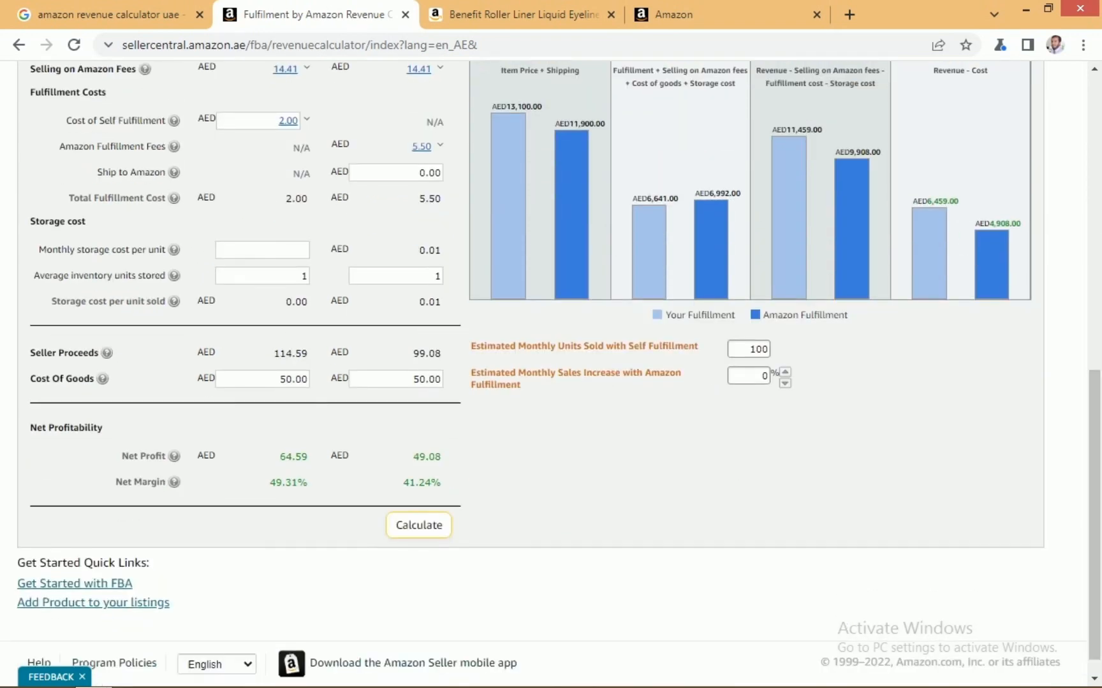
drag(278, 457, 308, 456)
scroll(551, 374, up, 2)
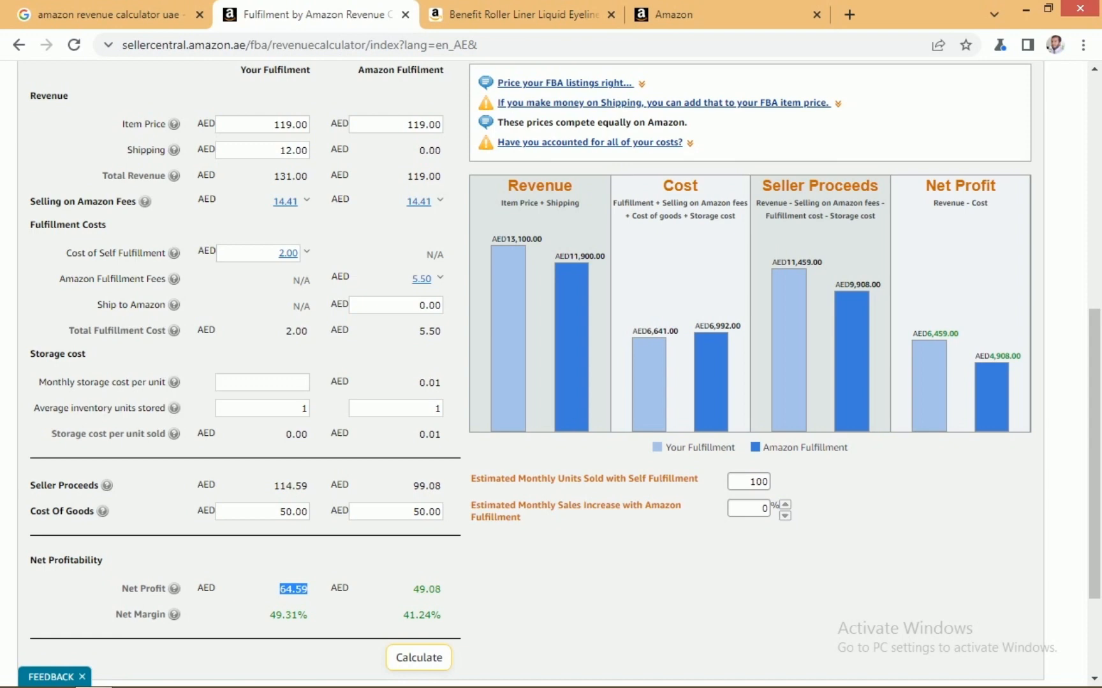
Examine the Benefit Roller Liner product page on Amazon.ae, including its price, other sellers and related products.
click(510, 14)
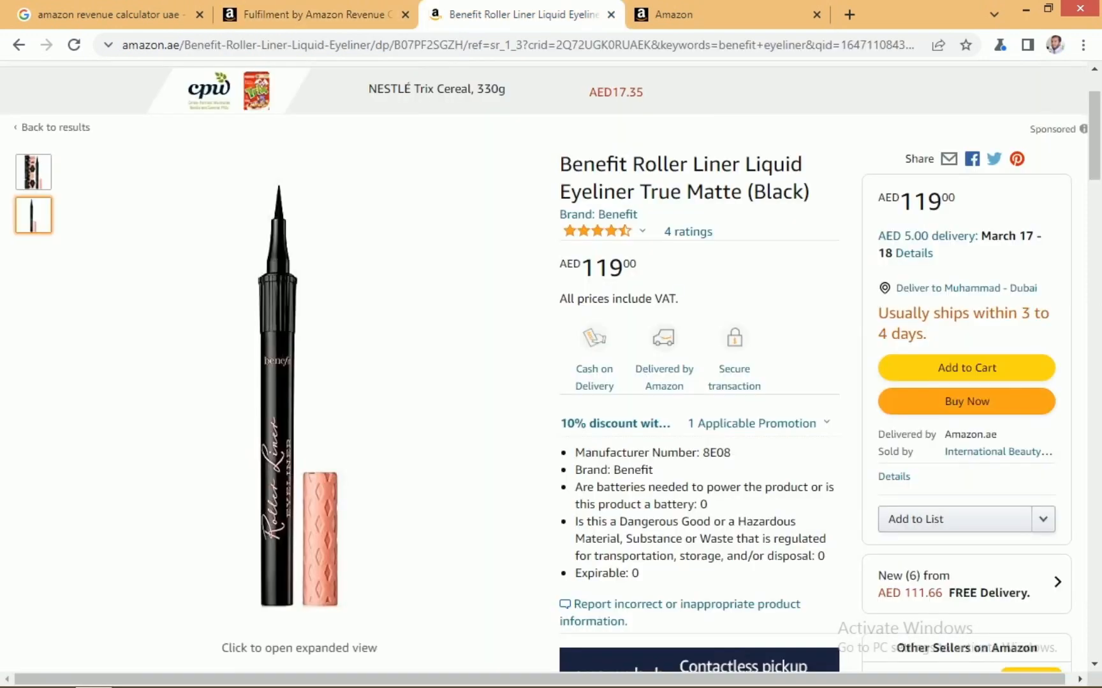
scroll(550, 366, down, 10)
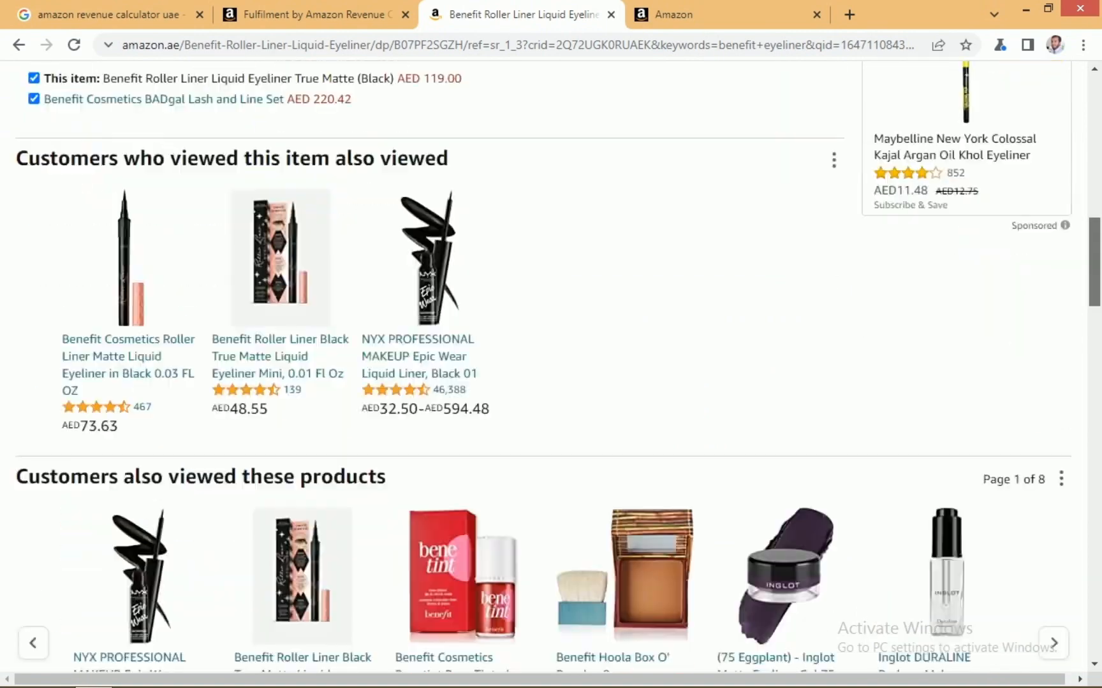
drag(1094, 237, 1094, 120)
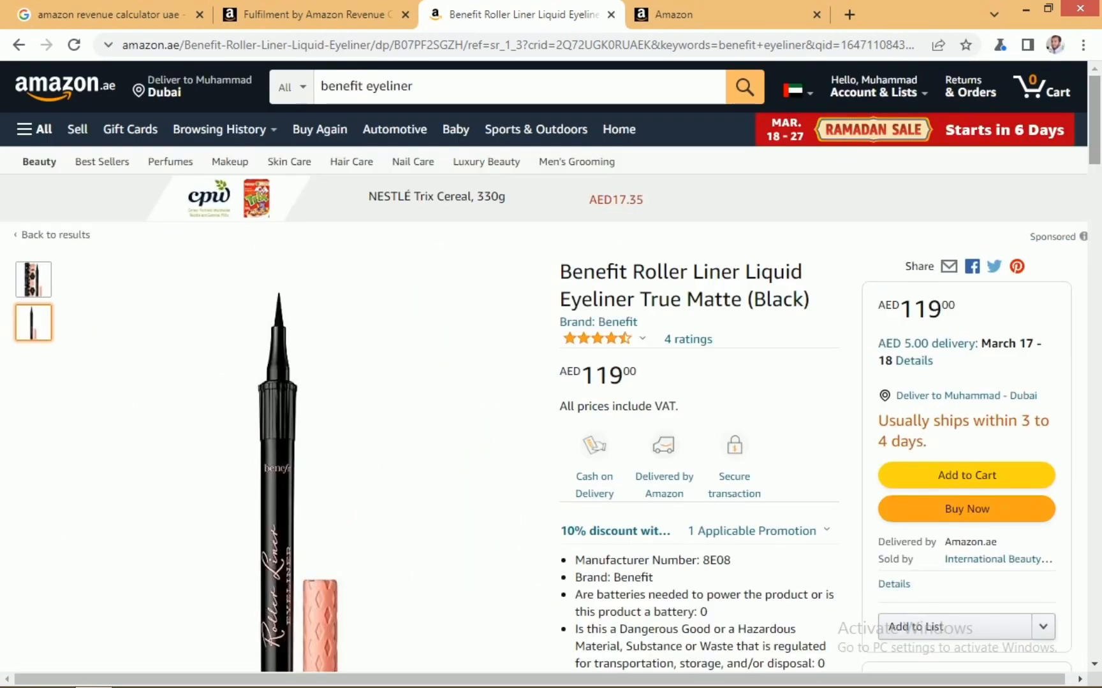
click(312, 14)
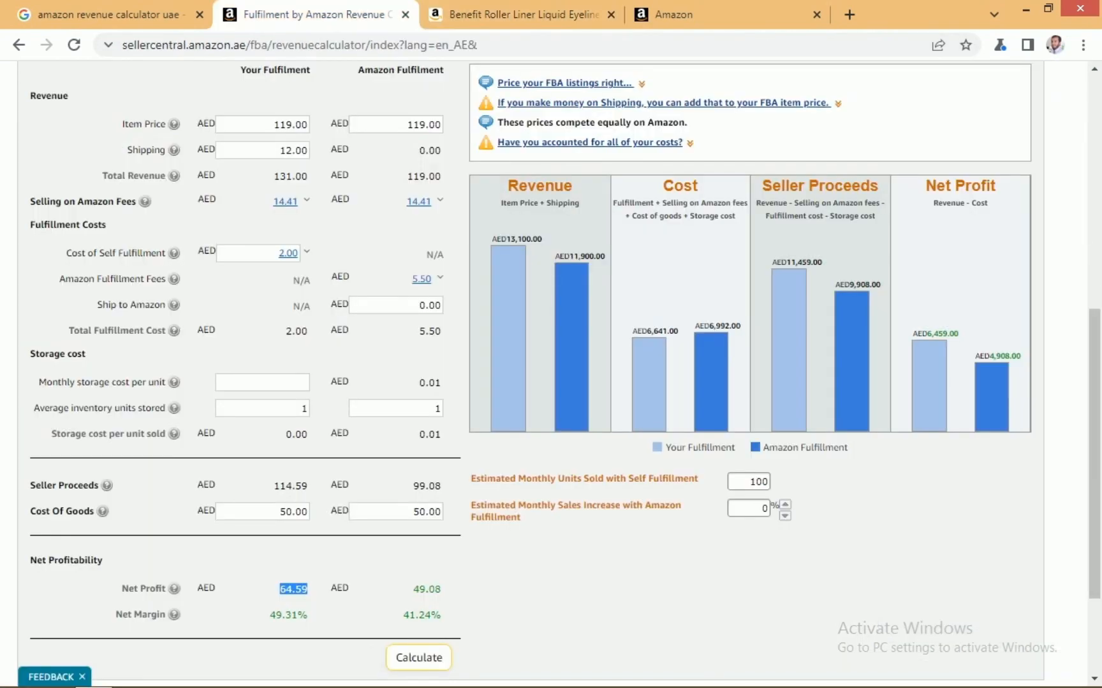
click(517, 14)
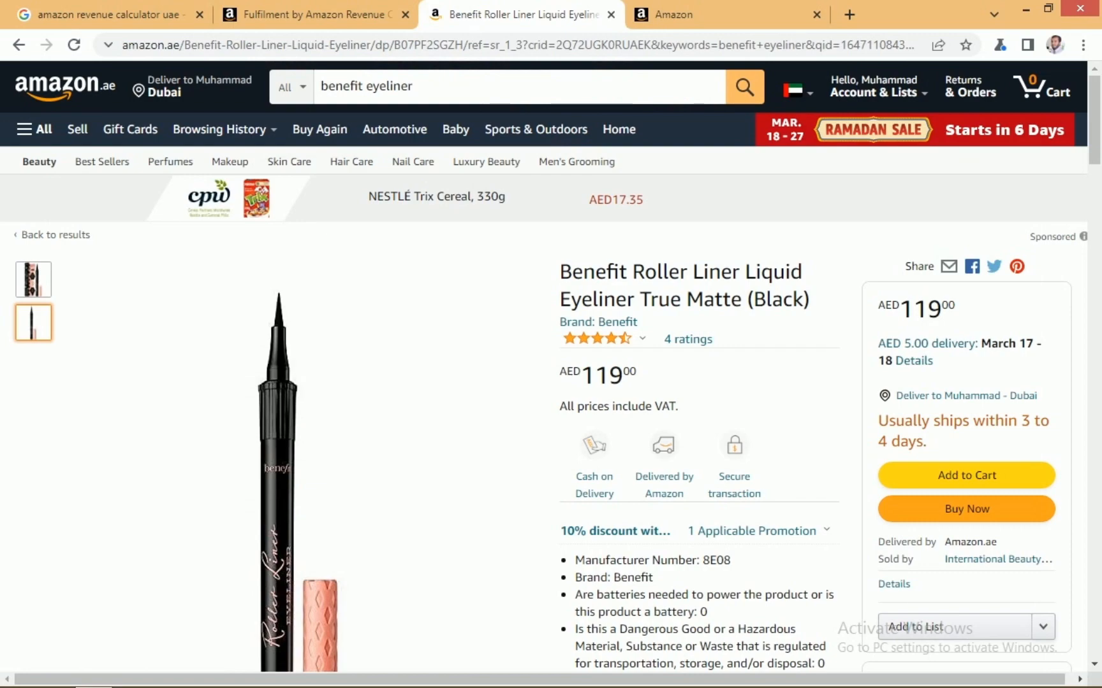
scroll(551, 373, down, 10)
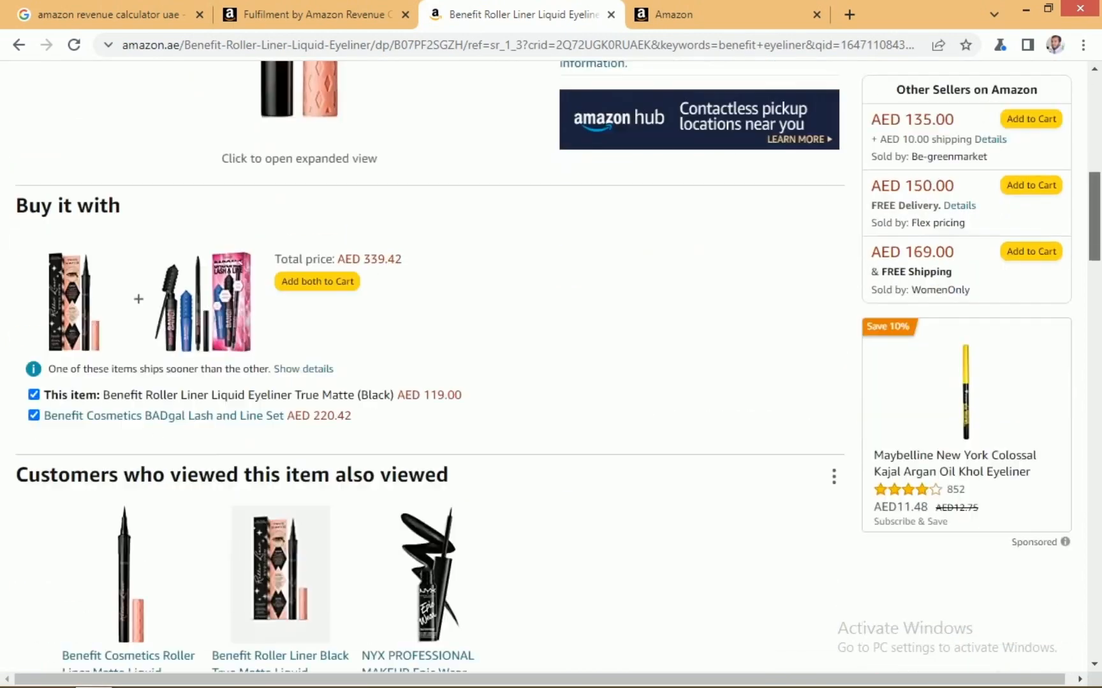
scroll(550, 373, down, 1)
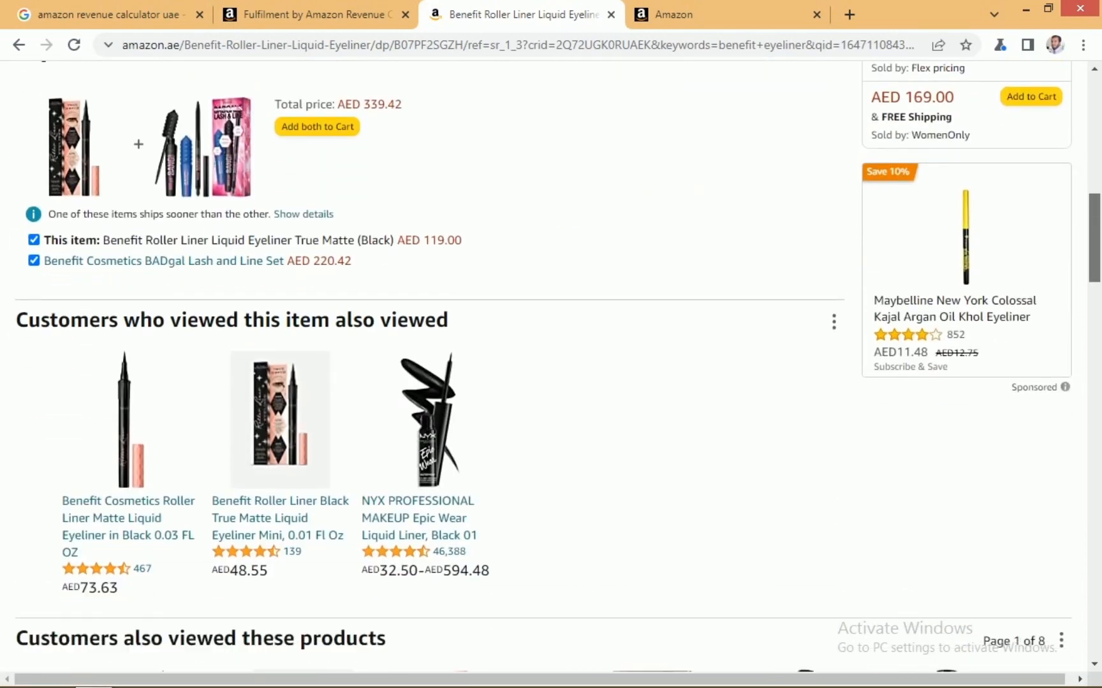
scroll(551, 373, down, 2)
scroll(551, 373, up, 14)
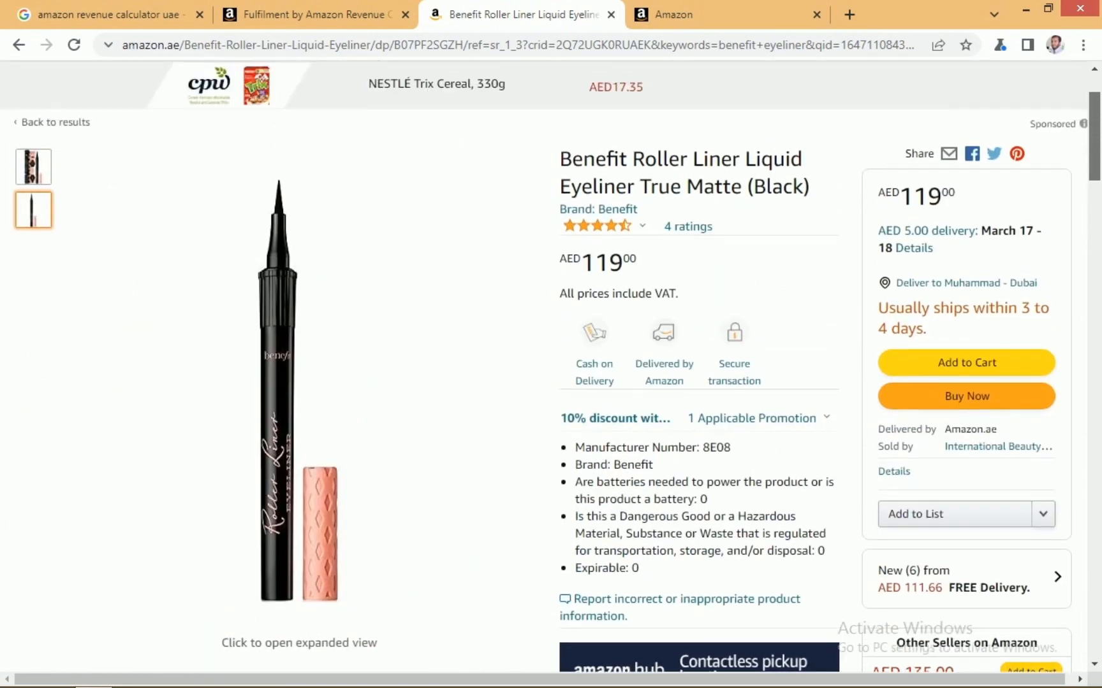
scroll(551, 373, up, 1)
scroll(551, 373, down, 15)
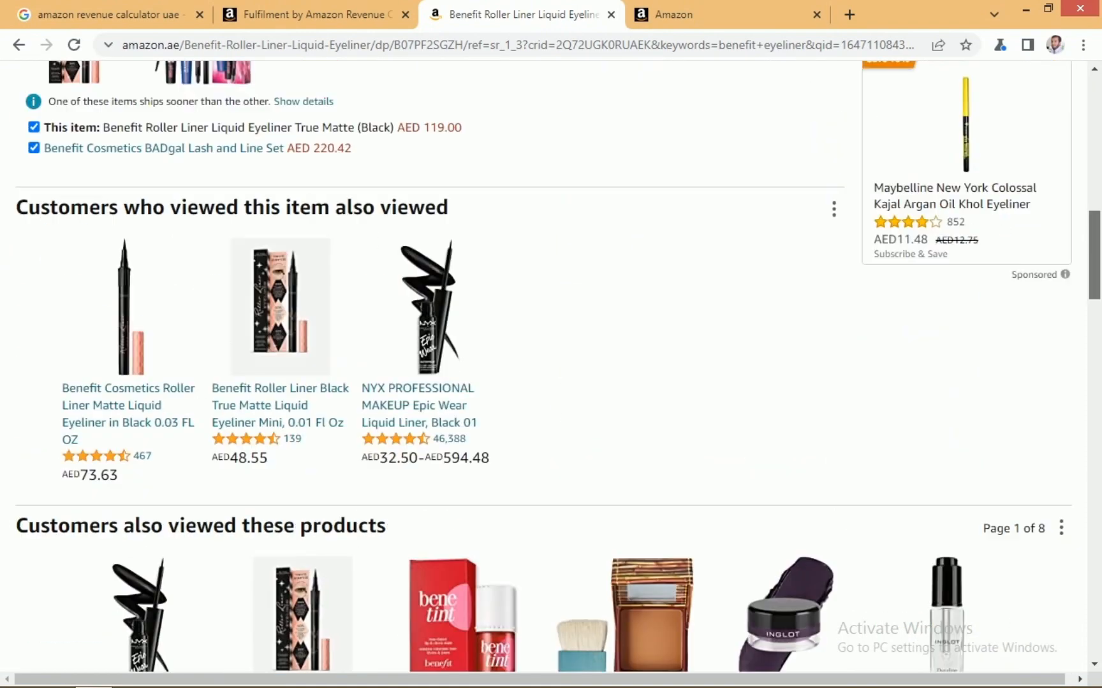
scroll(550, 372, up, 12)
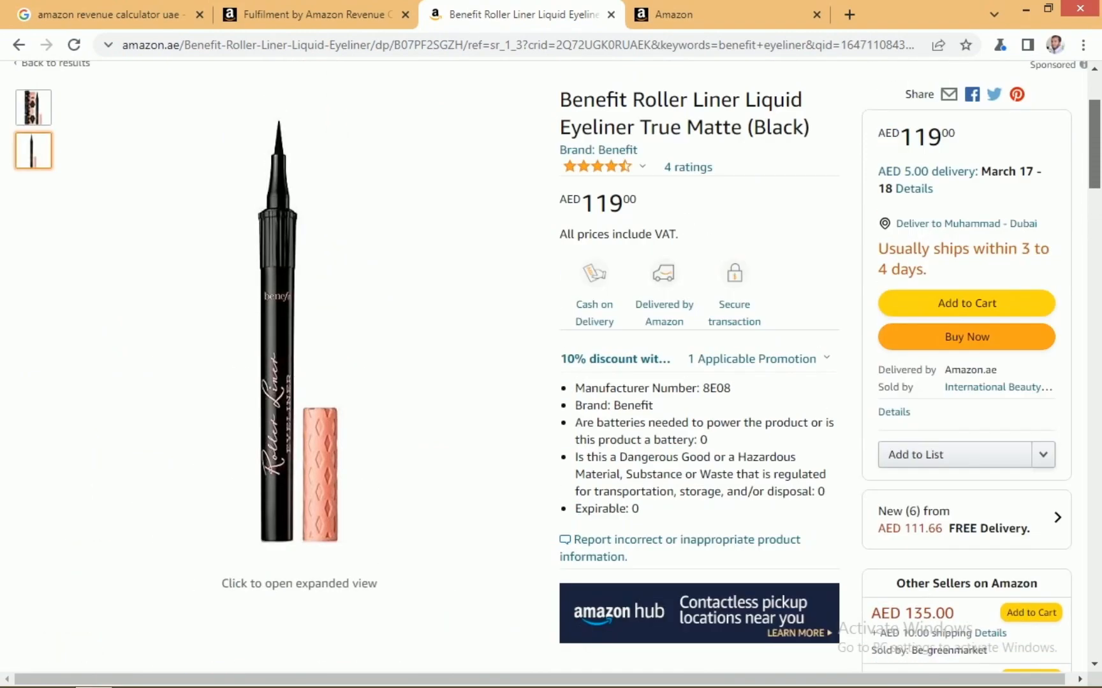
Copy the eyeliner's ASIN from the Product details section.
scroll(551, 373, down, 11)
scroll(550, 373, down, 15)
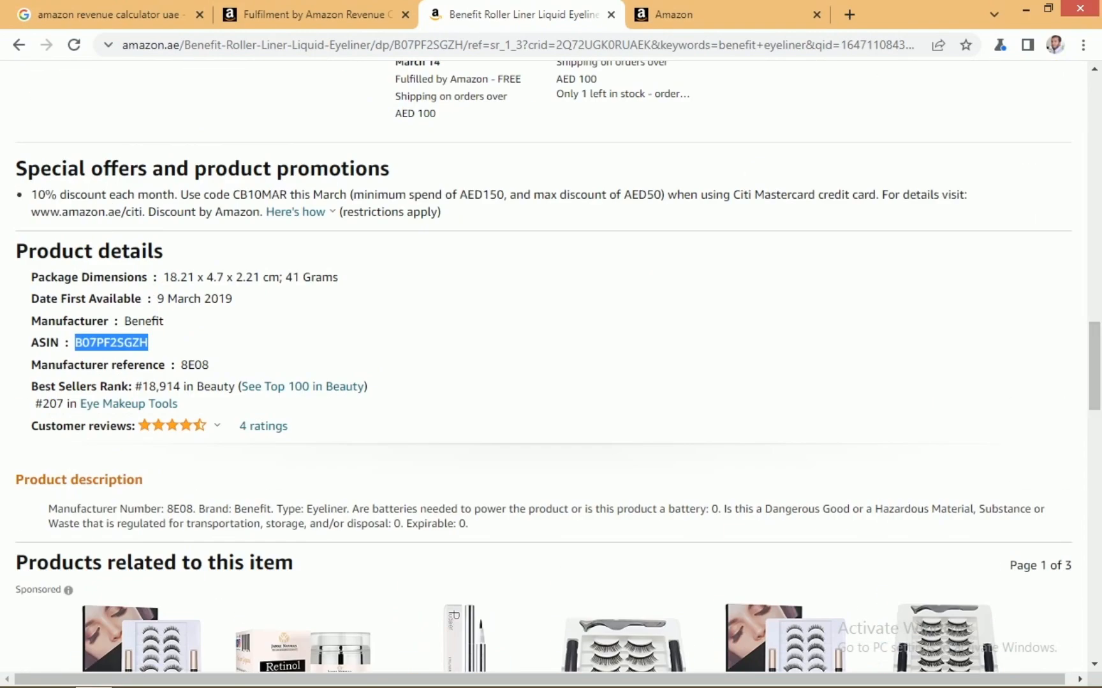
right_click(124, 343)
click(155, 354)
Switch to the Amazon Seller Central home page and open the product catalogue search for adding products.
click(674, 14)
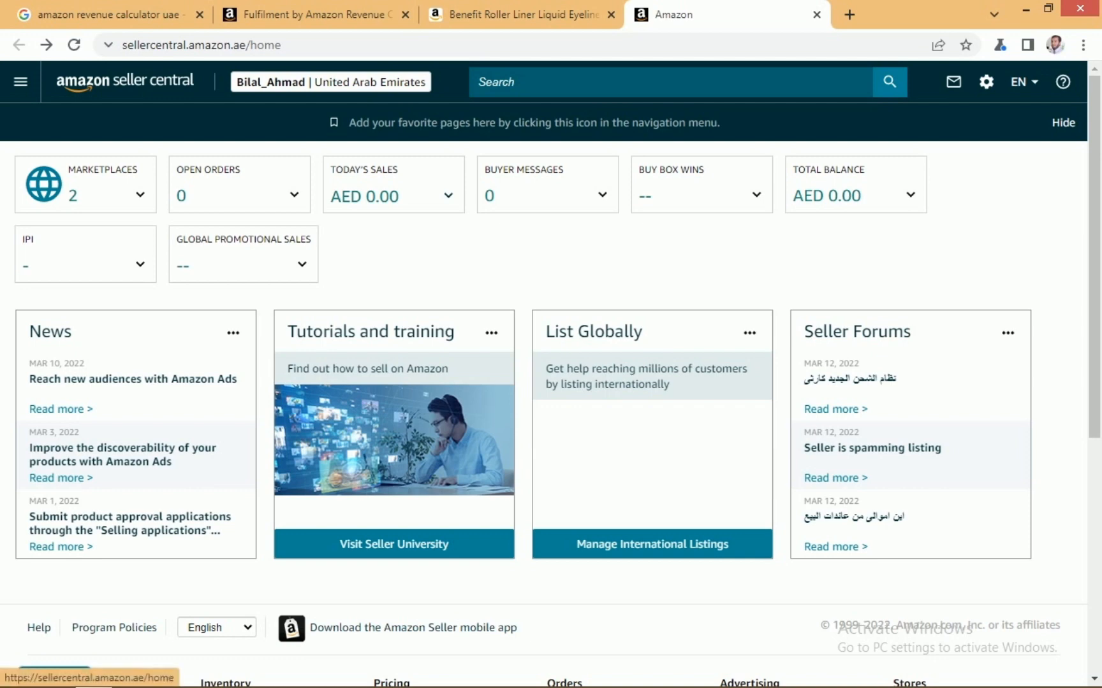
mouse_move(330, 83)
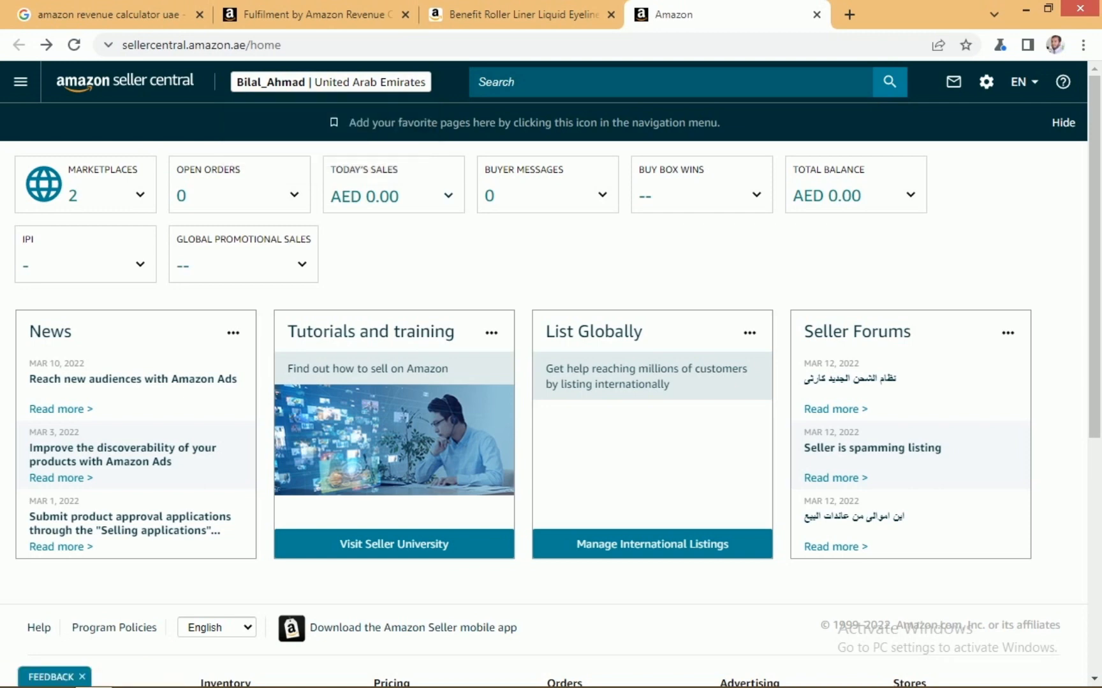
click(21, 81)
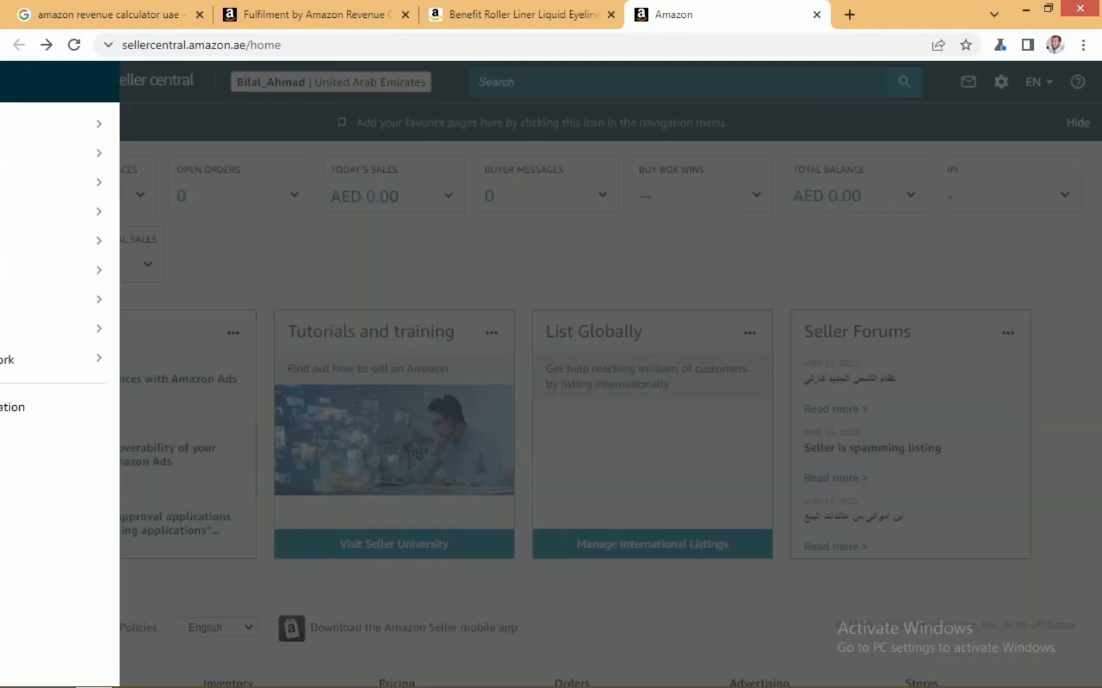
mouse_move(34, 125)
click(265, 125)
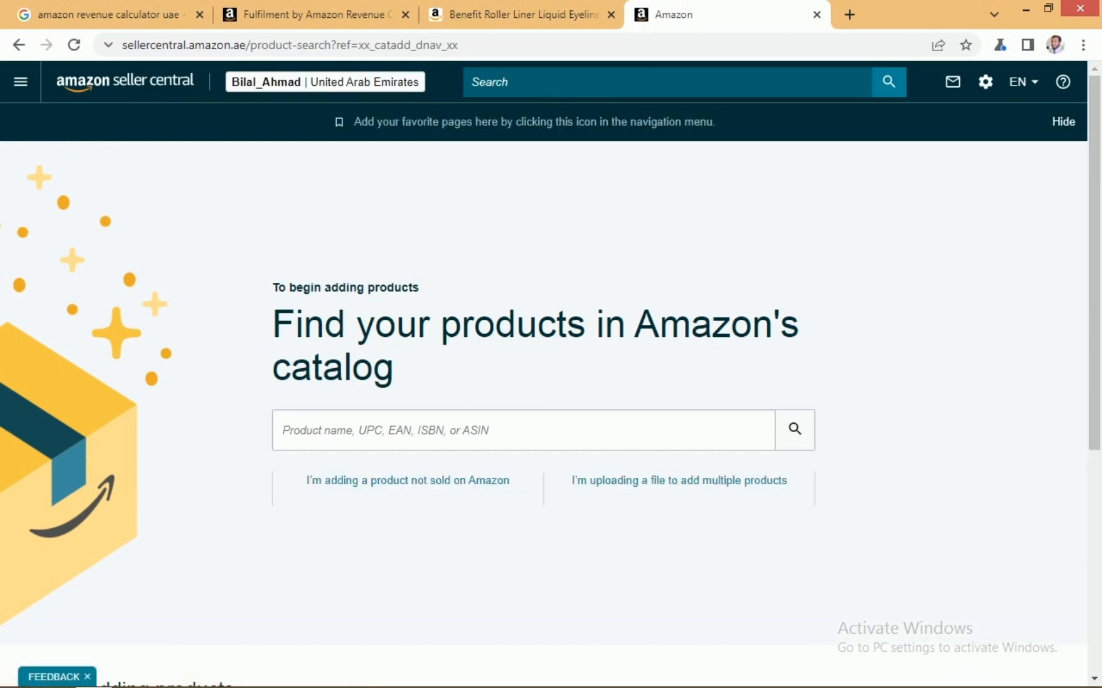
Search Amazon's catalogue for the copied ASIN B07PF2SGZH, checking back on the eyeliner's product page before submitting.
key(ctrl+v)
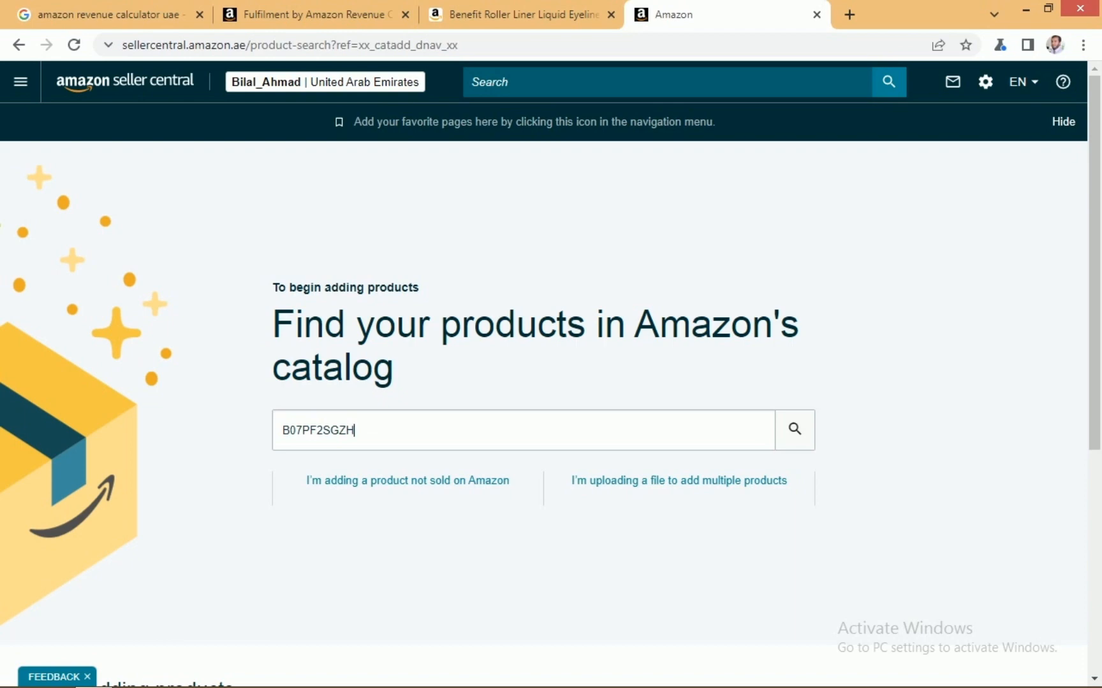
click(523, 15)
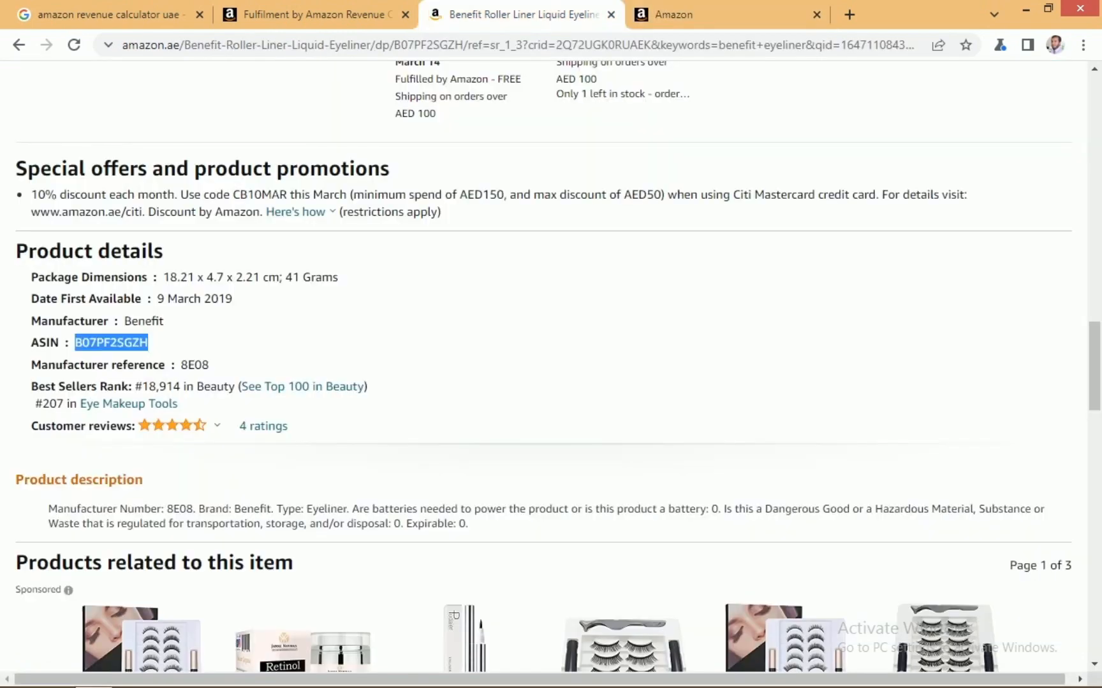
drag(1094, 366, 1094, 105)
click(720, 15)
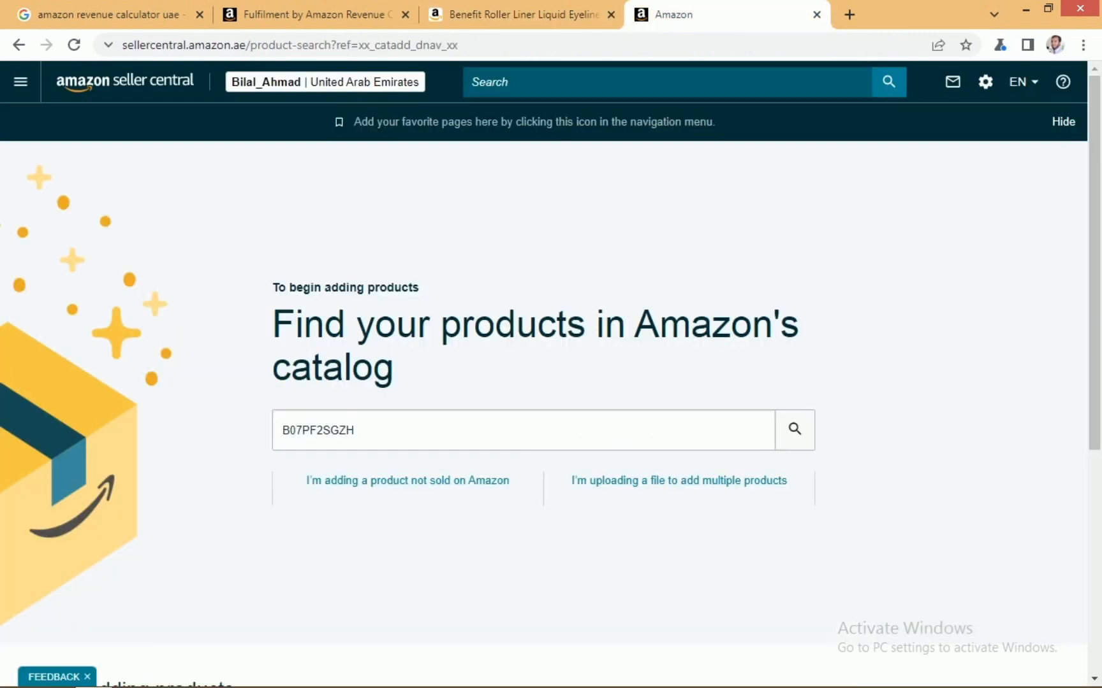
key(Return)
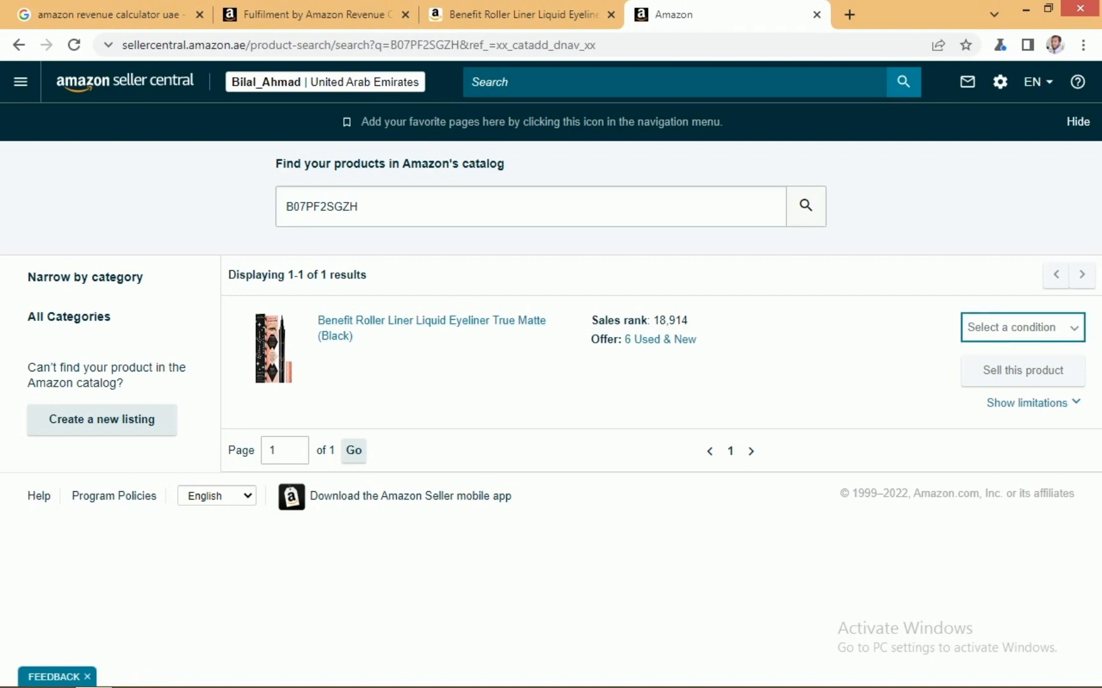
Set the found eyeliner's condition to New and start selling this product.
click(1023, 327)
click(1022, 353)
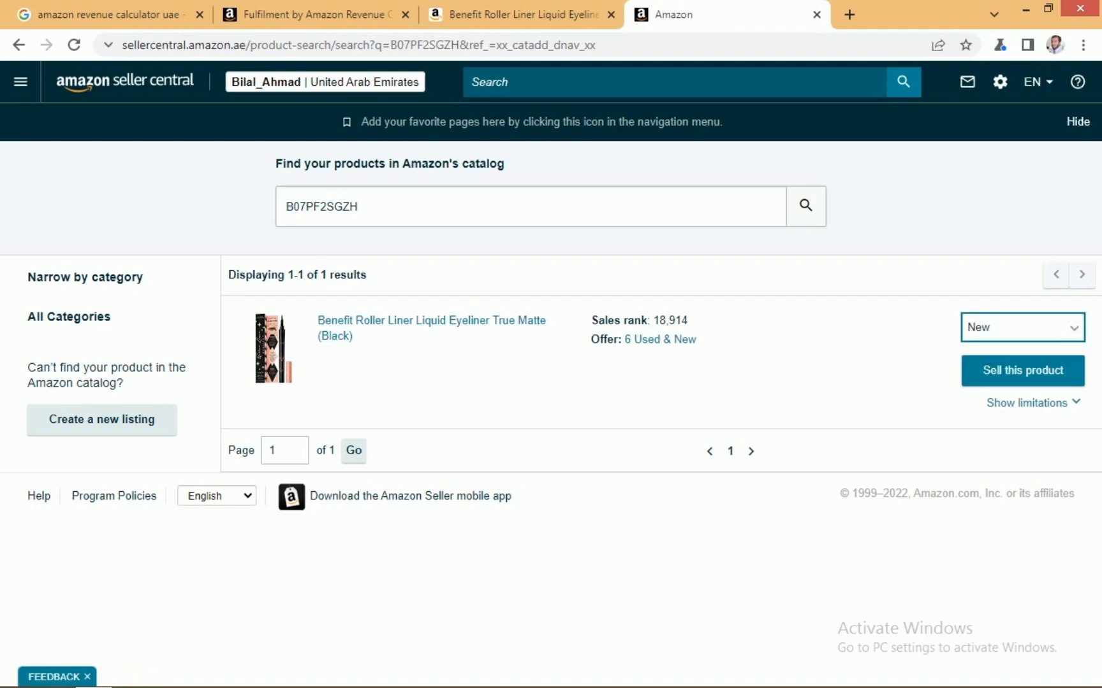
click(1023, 370)
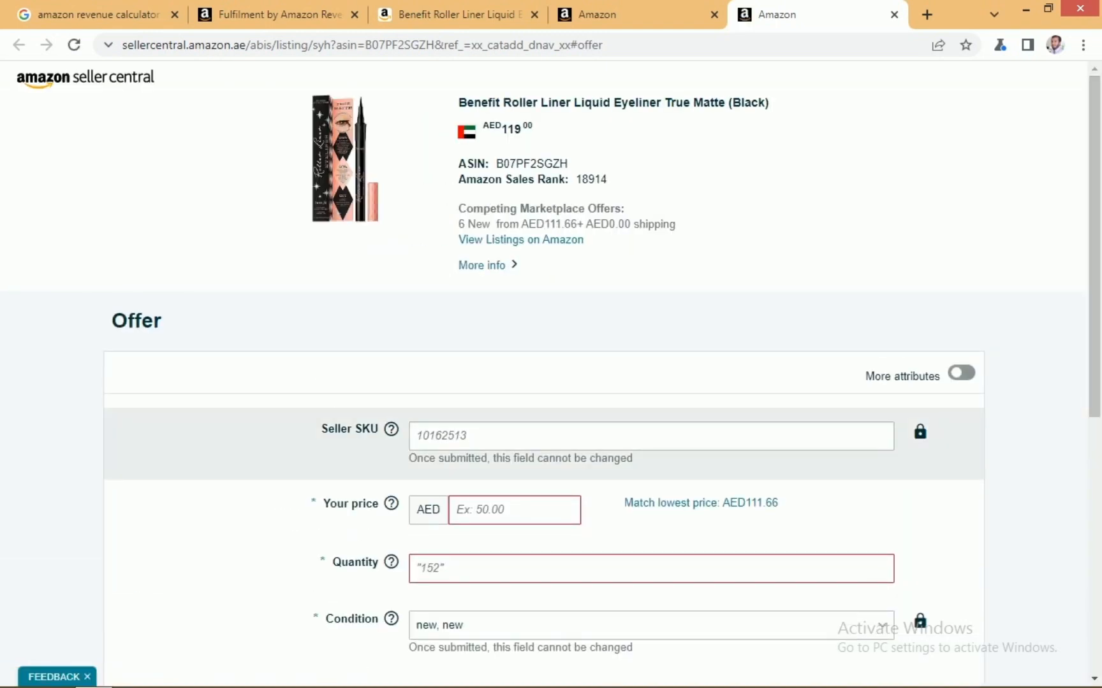
Fill in the Seller SKU with the seller's first name followed by "Eyeliner".
click(650, 436)
text(Bi)
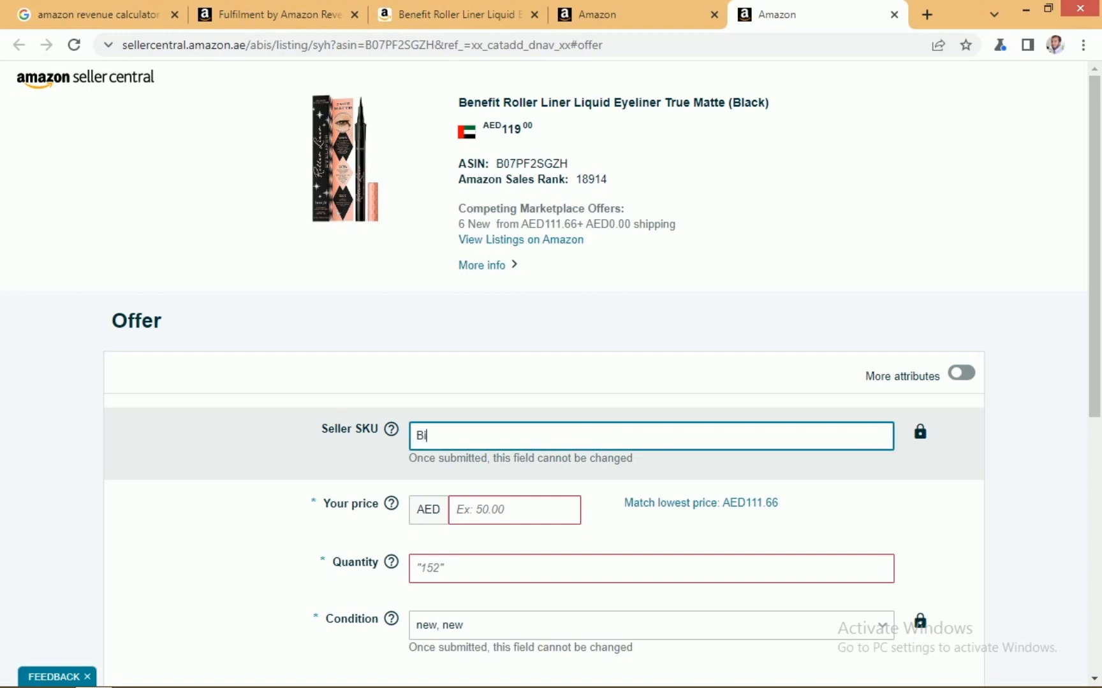
text(lal Eyeliner)
key(Tab)
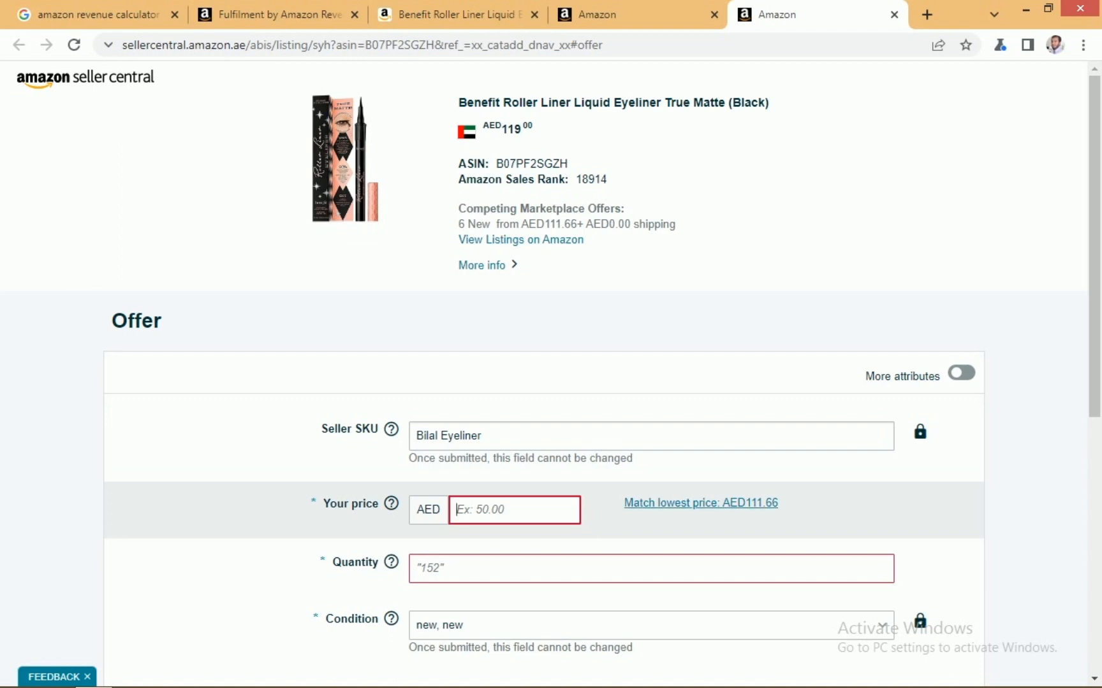
Match the lowest price of AED 111.66, and overwrite Your price with 119.
click(700, 503)
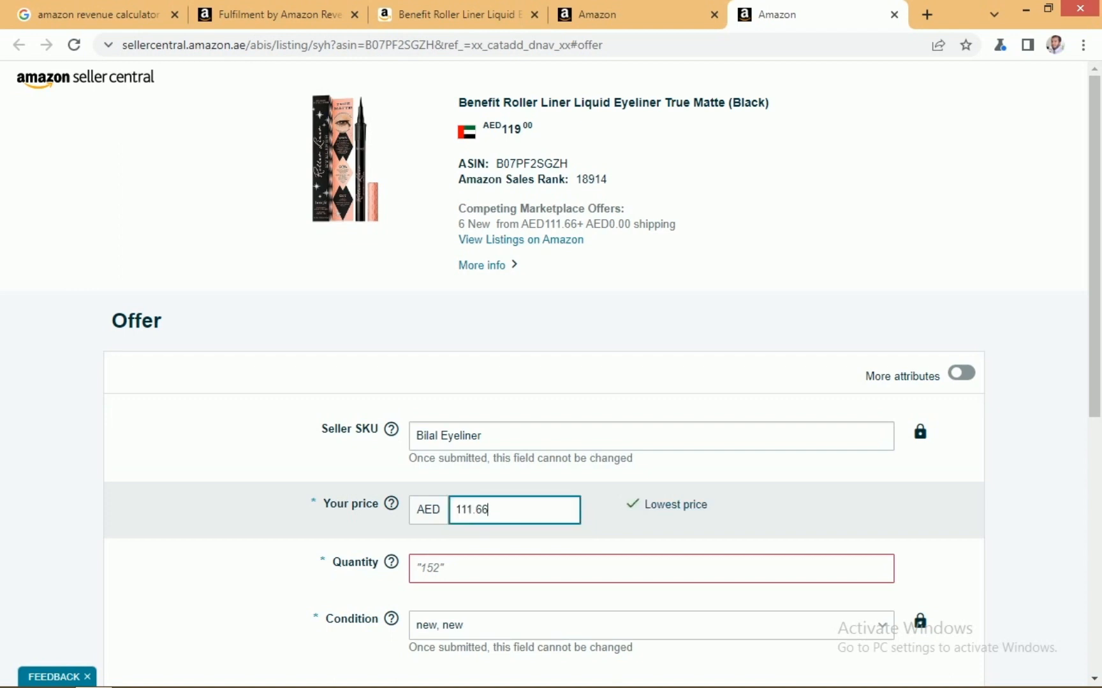
key(shift+Left)
key(shift+Left)
key(shift+Left)
key(shift+Left)
key(shift+Left)
key(shift+Left)
text(119)
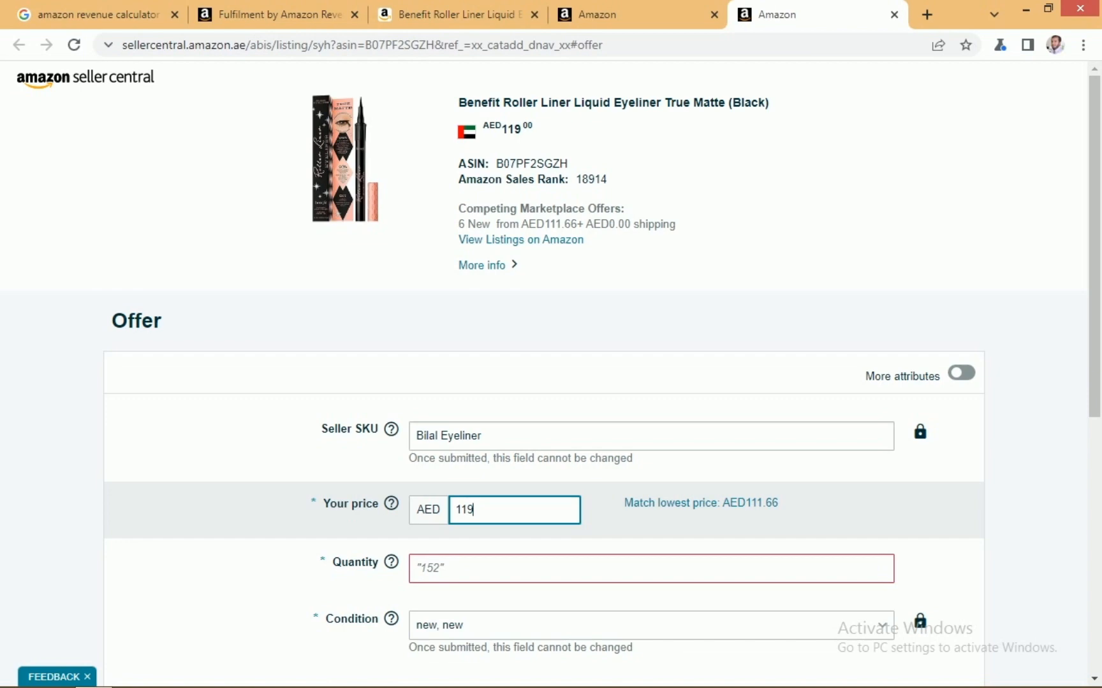
Check the competing new offers for the eyeliner on its Amazon.ae product page.
click(599, 15)
click(460, 14)
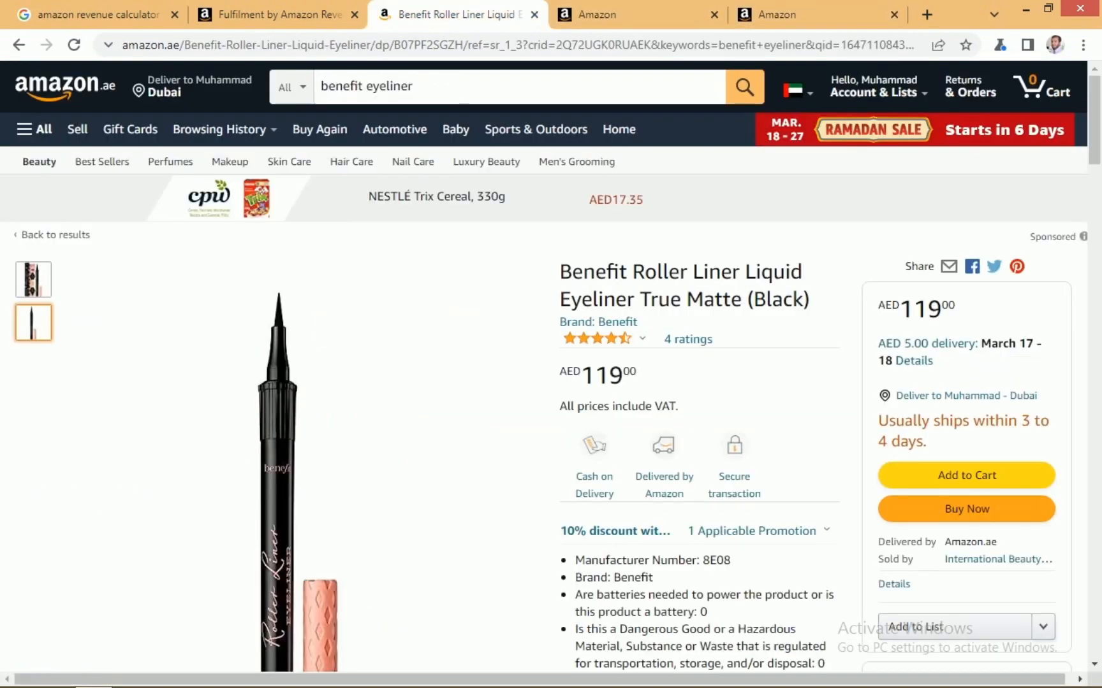
scroll(550, 367, down, 5)
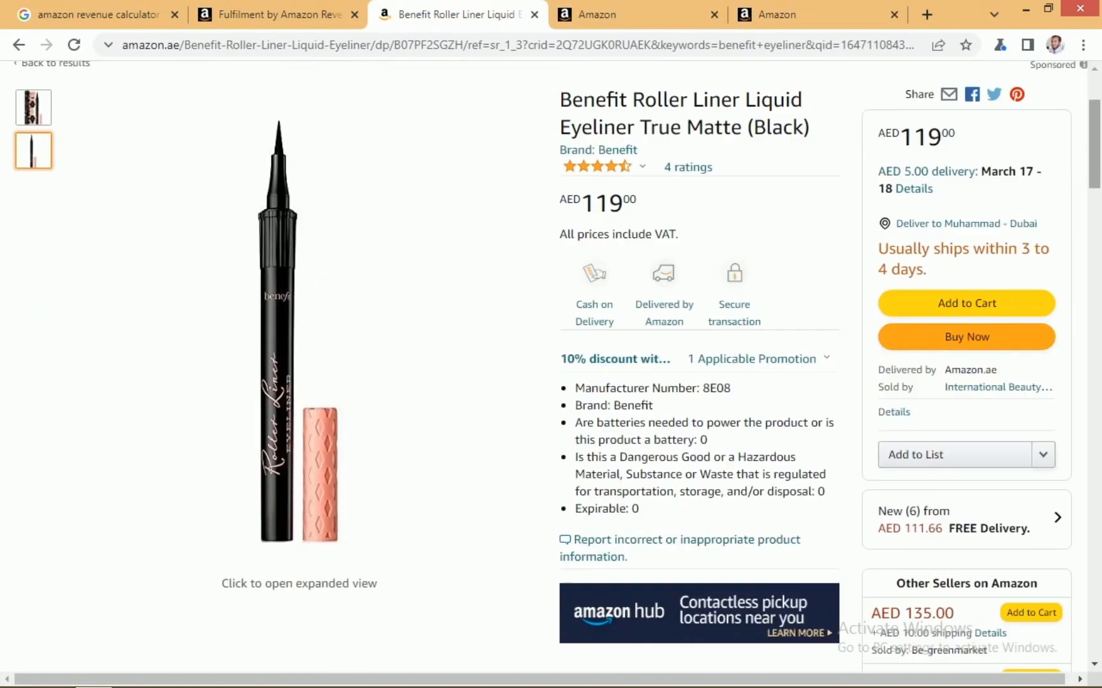
scroll(965, 357, down, 1)
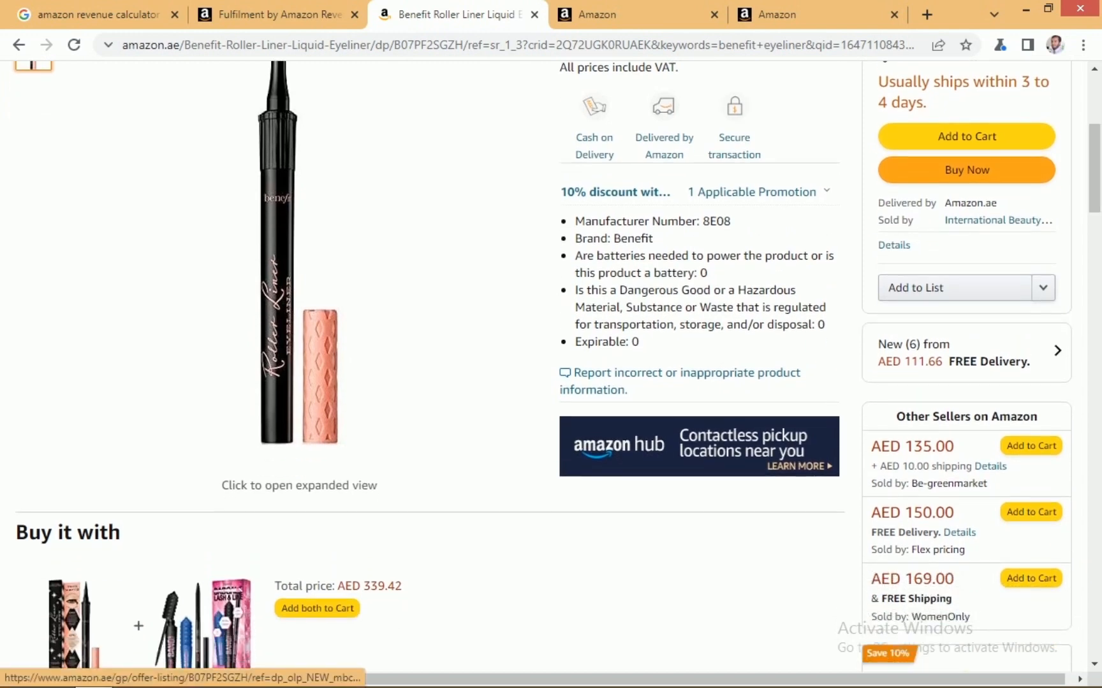
click(965, 354)
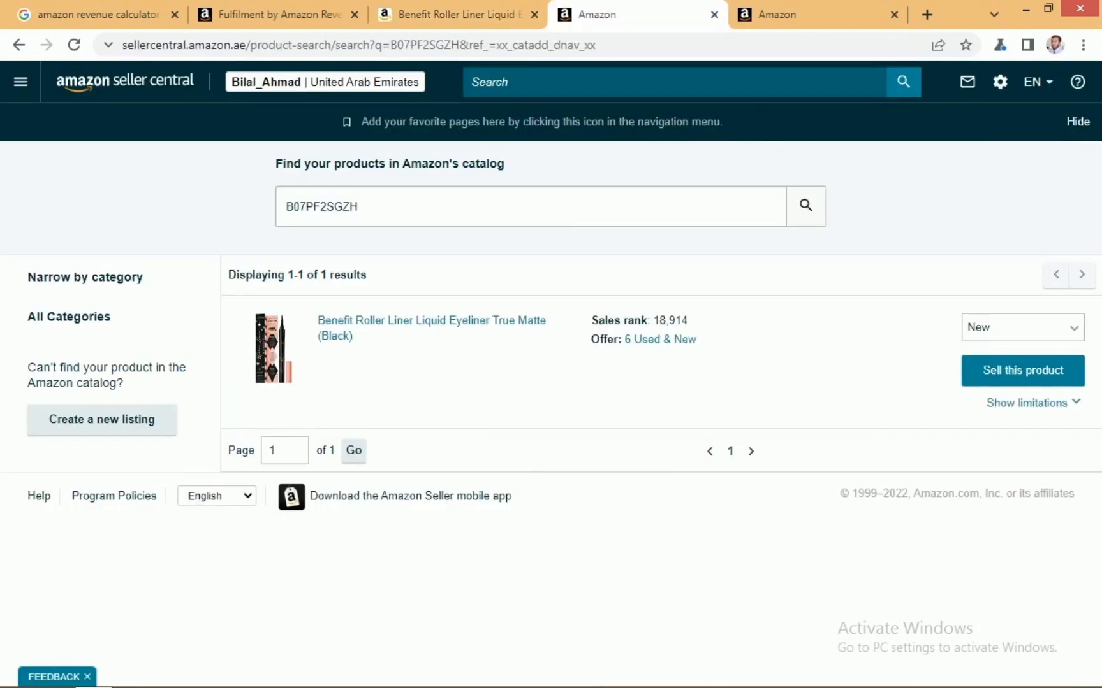
click(1023, 370)
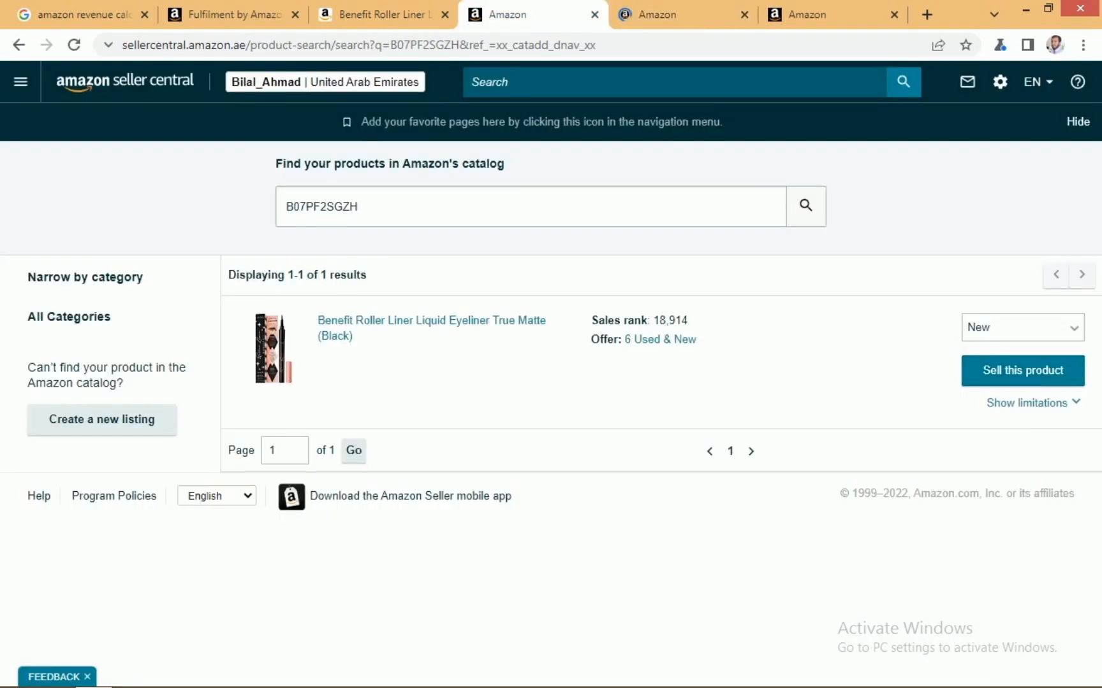
key(ctrl+Tab)
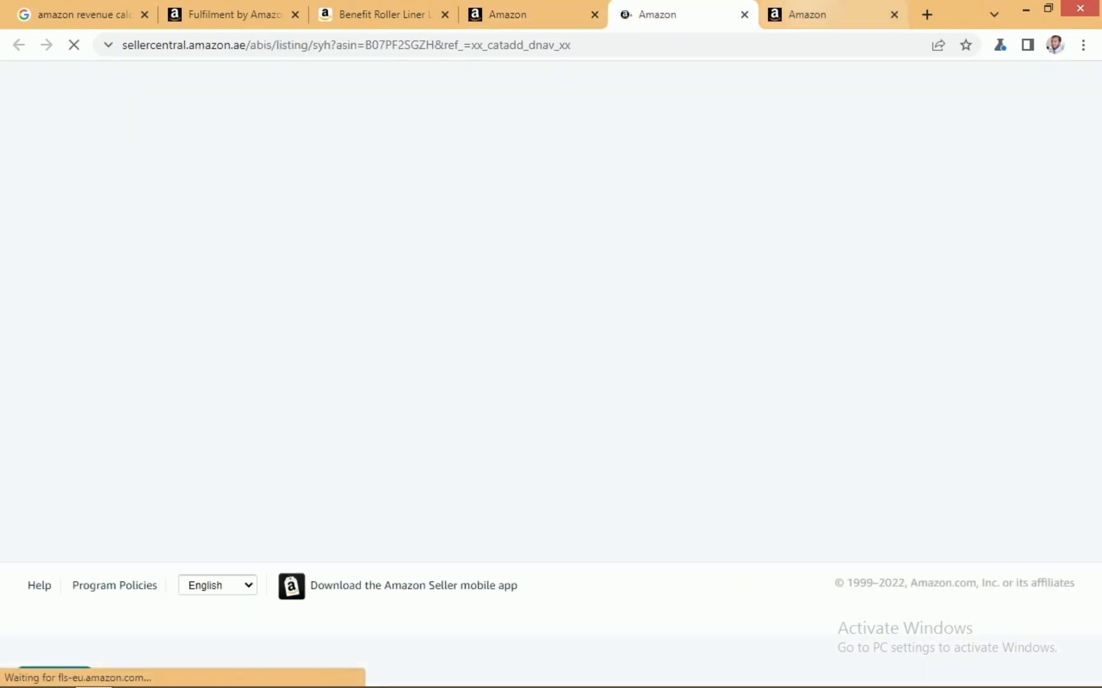
key(ctrl+shift+Tab)
key(ctrl+Tab)
Match the lowest price of AED 111.66 again, and edit Your price to AED 119.66.
click(492, 510)
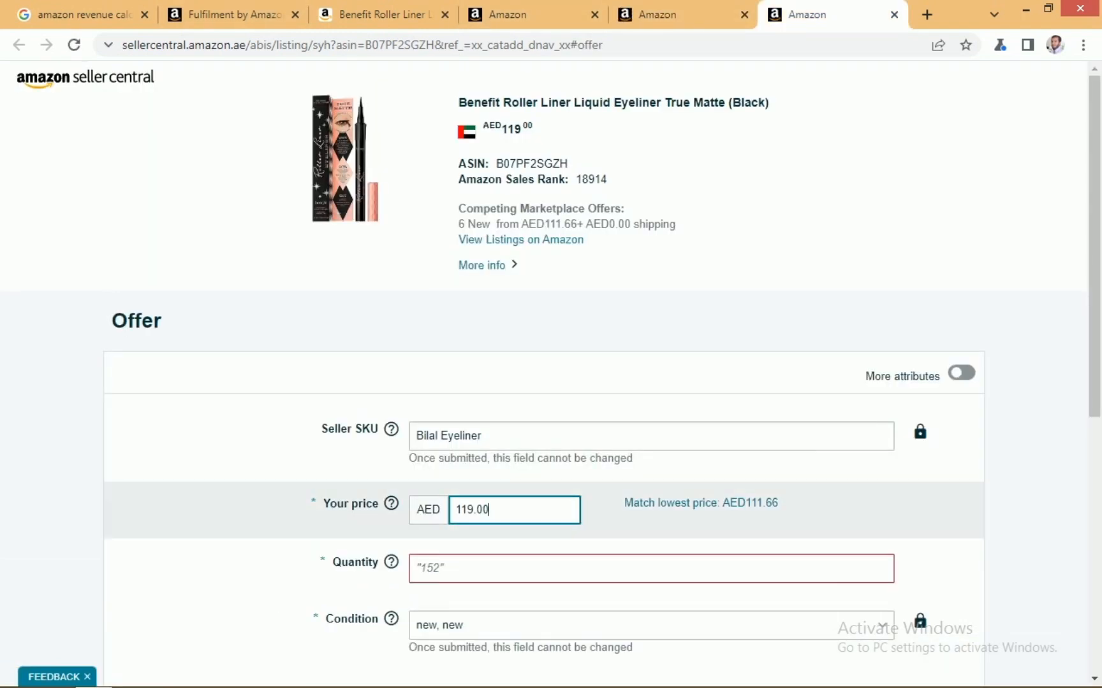
drag(492, 510, 455, 510)
click(700, 503)
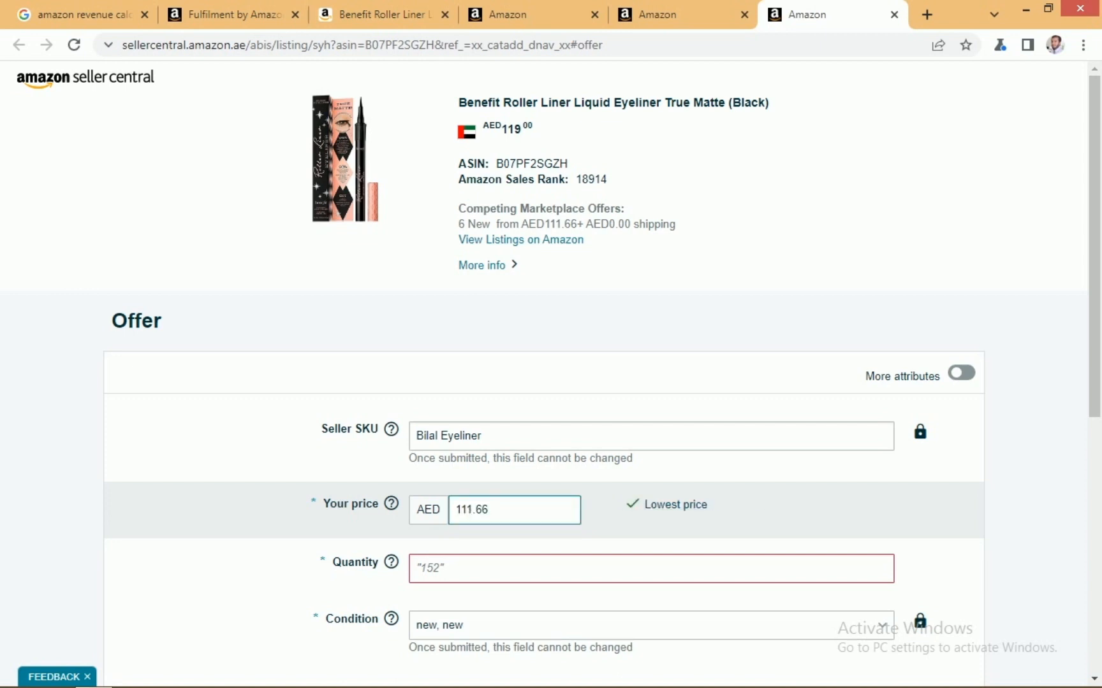
click(472, 510)
key(BackSpace)
key(BackSpace)
text(1)
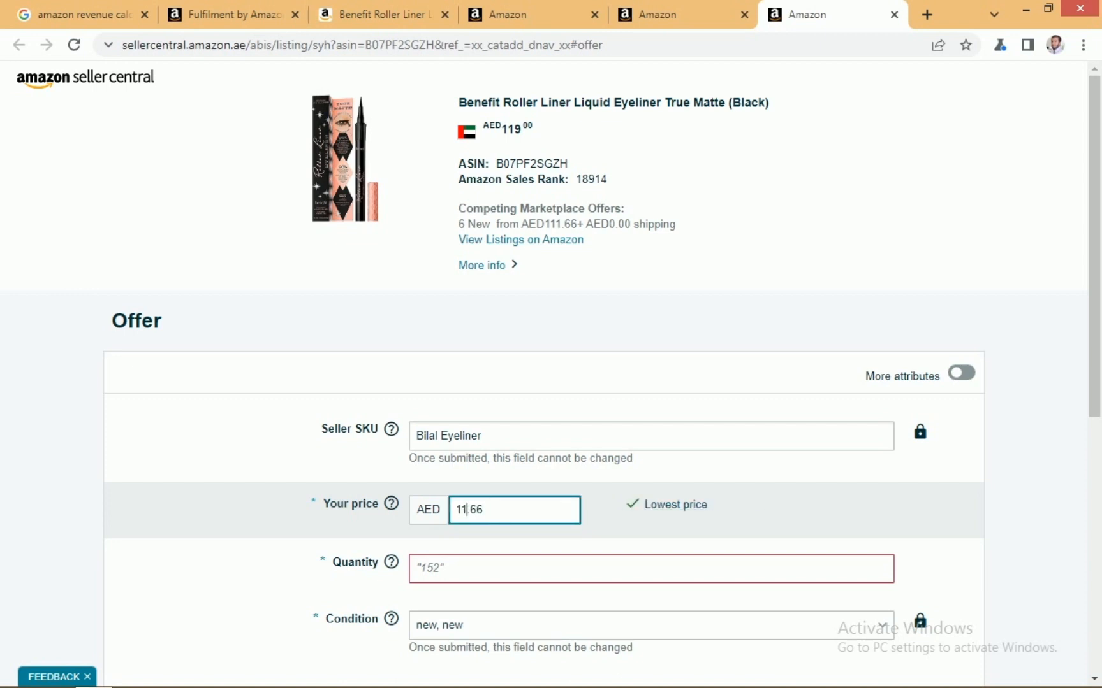
text(9)
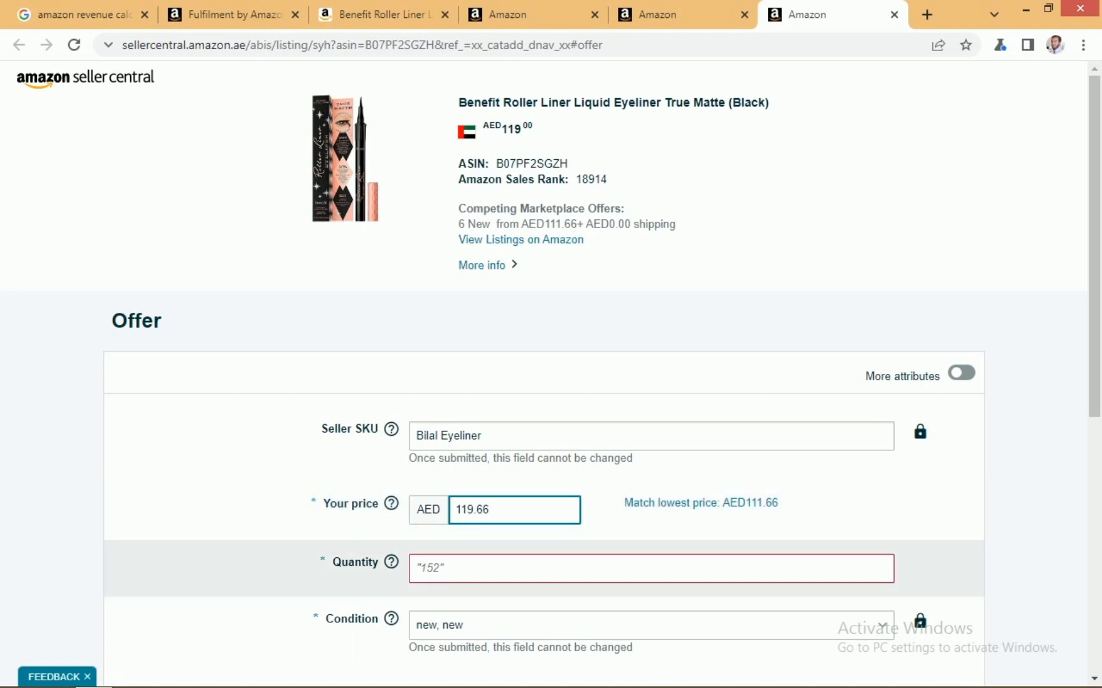
Enter a quantity of 50 for the offer and choose "new, new" as its condition.
click(510, 569)
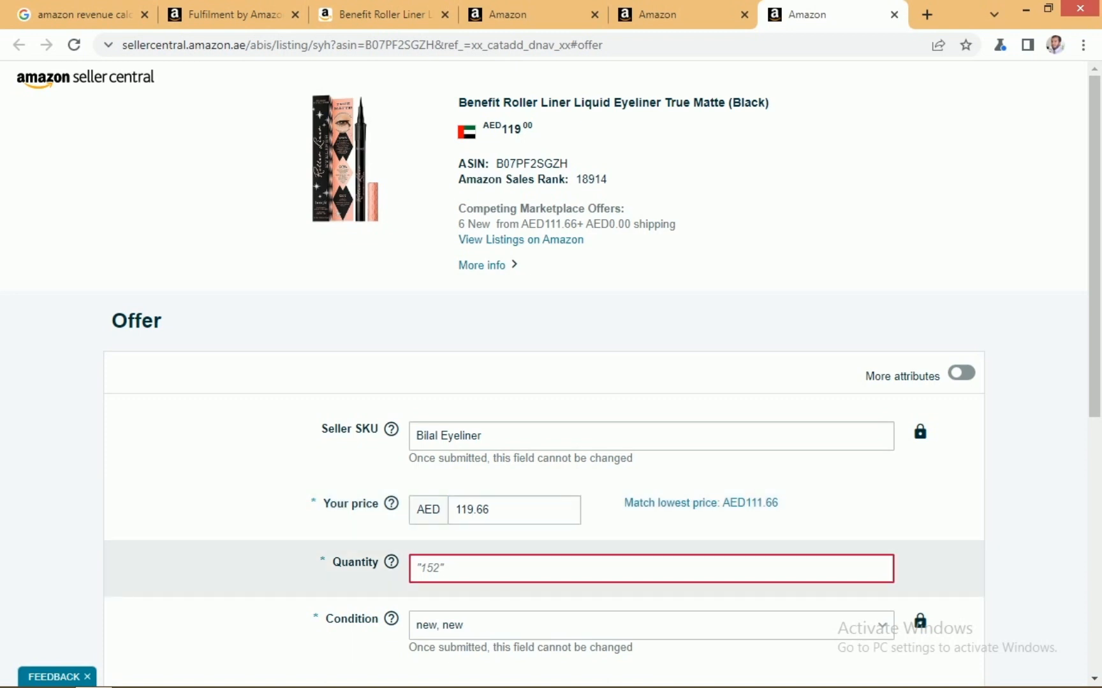
text(50)
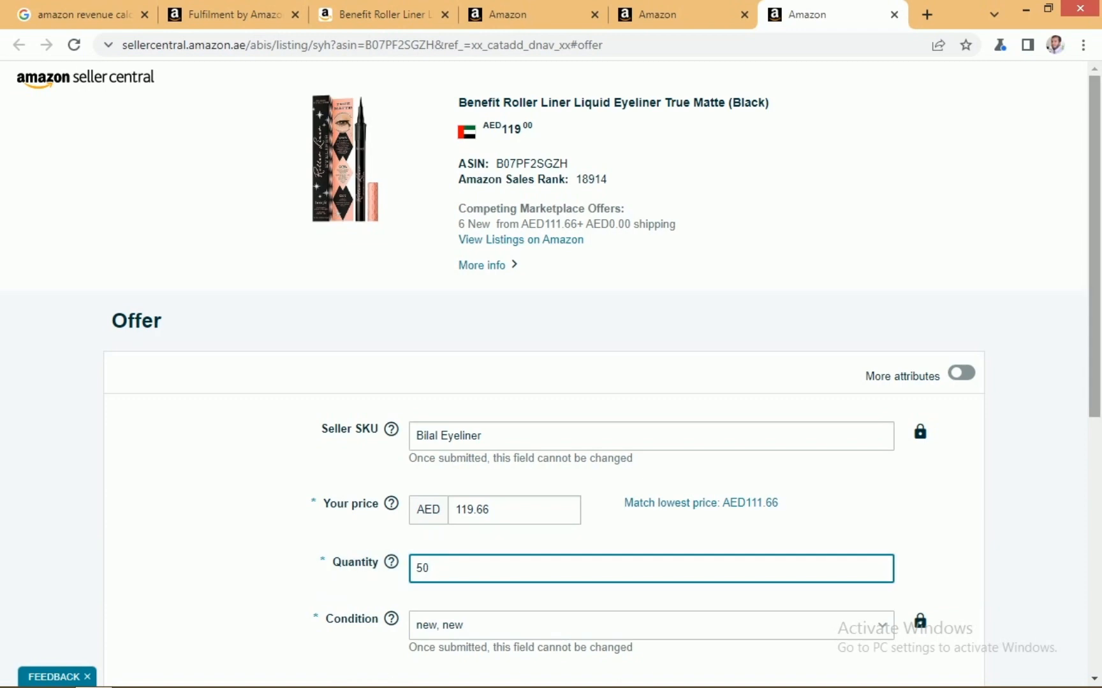
scroll(573, 382, down, 4)
click(651, 359)
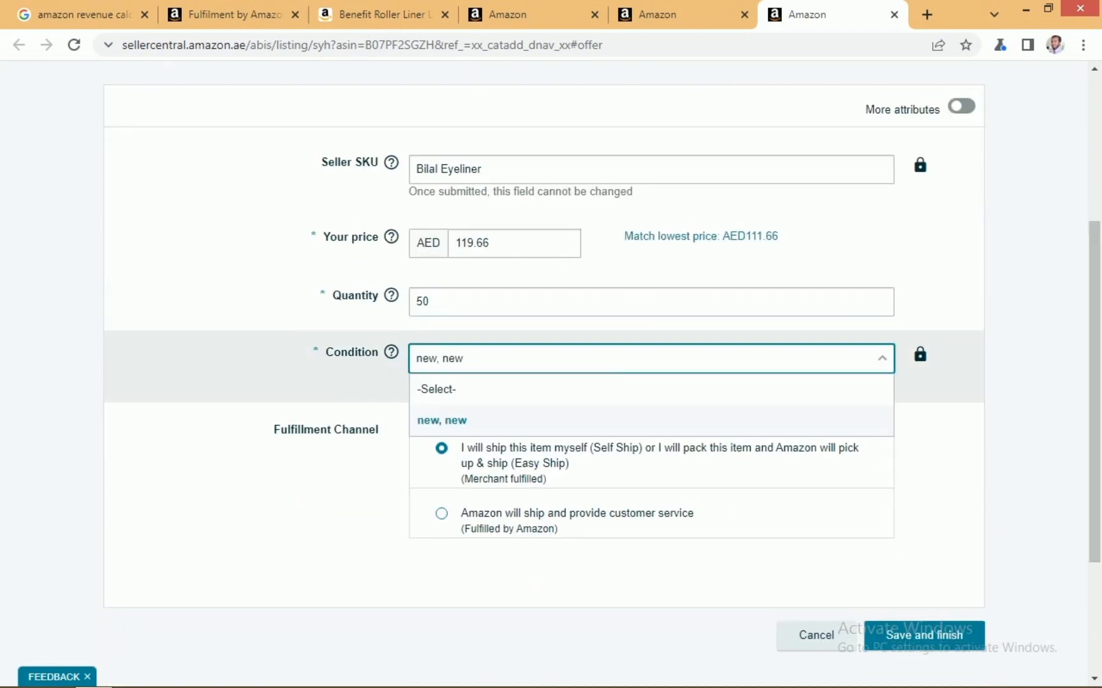
click(651, 421)
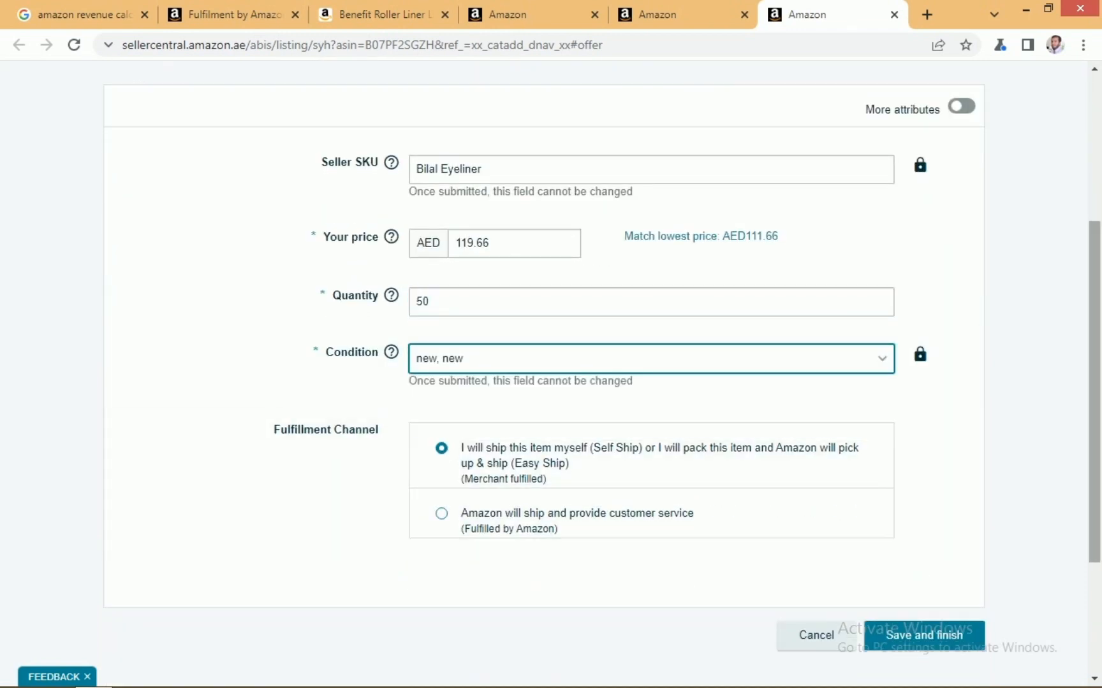
Save and finish the merchant-fulfilled eyeliner offer, and read the submission notice in Manage Inventory.
scroll(551, 357, down, 2)
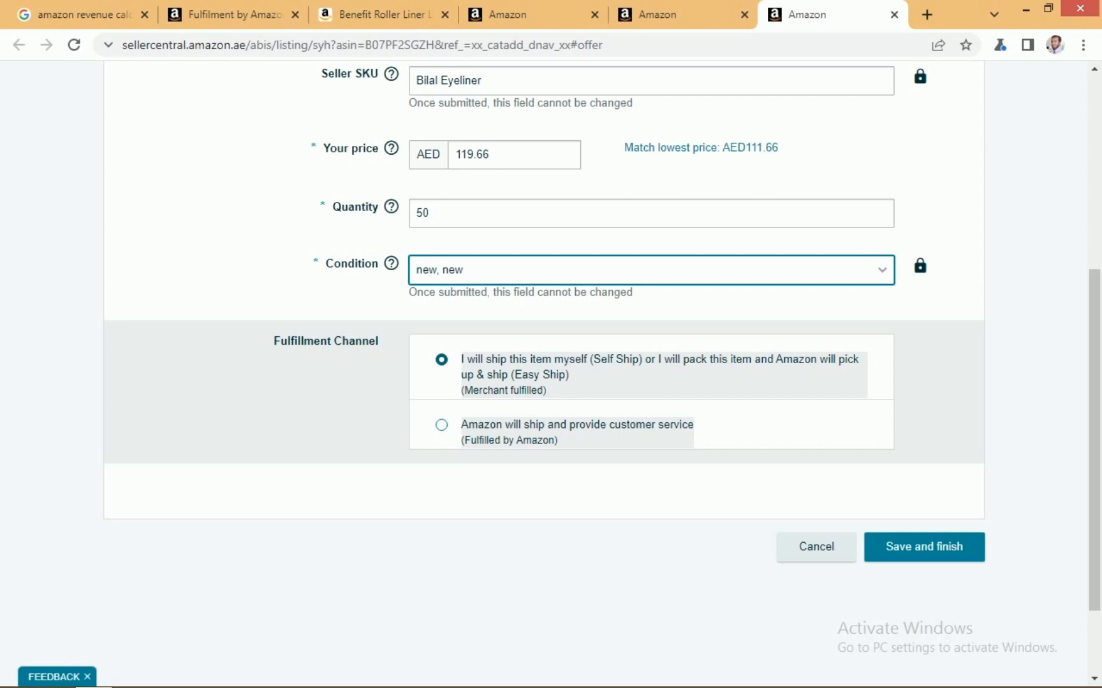
click(924, 547)
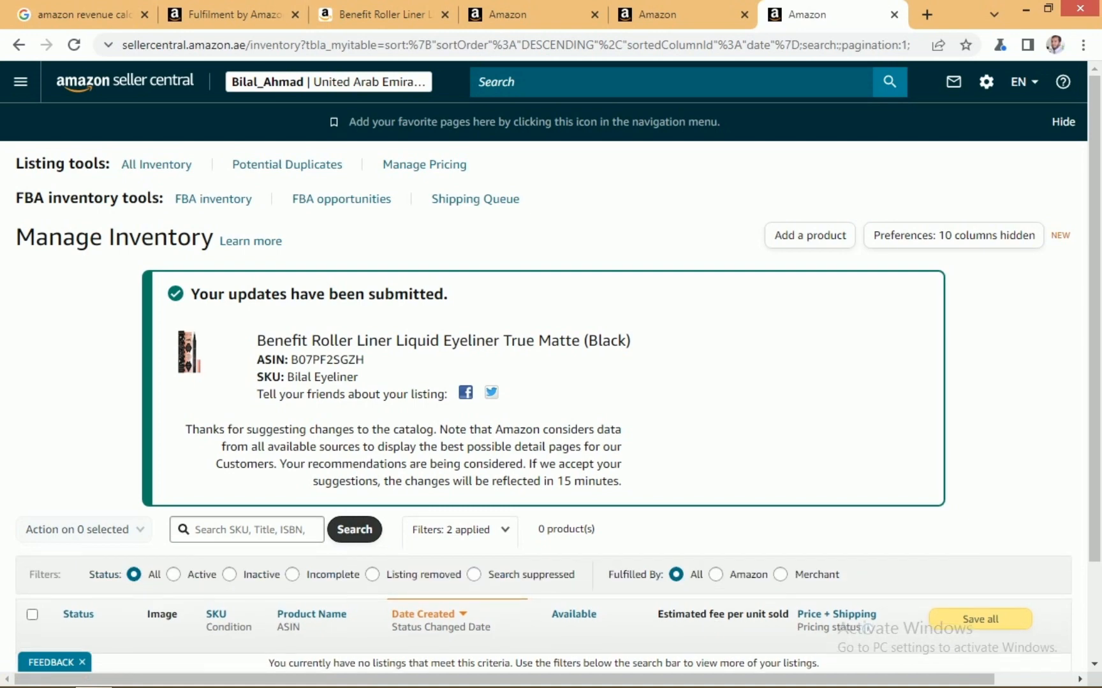
drag(1094, 319, 1093, 381)
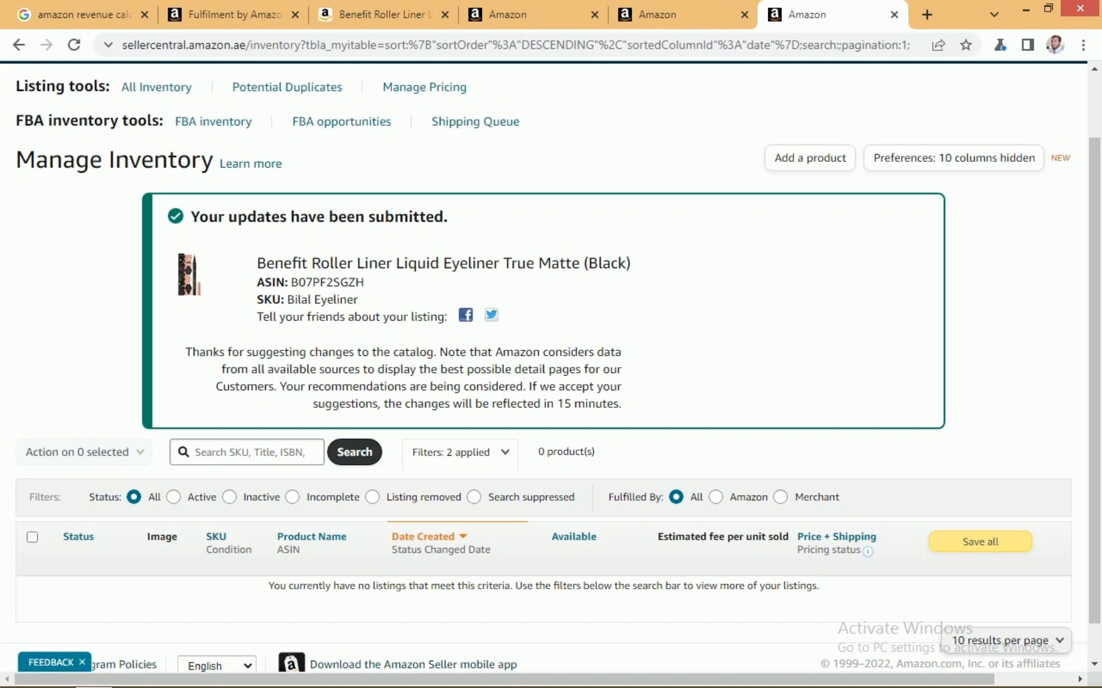
drag(622, 404, 534, 404)
drag(1094, 381, 1094, 414)
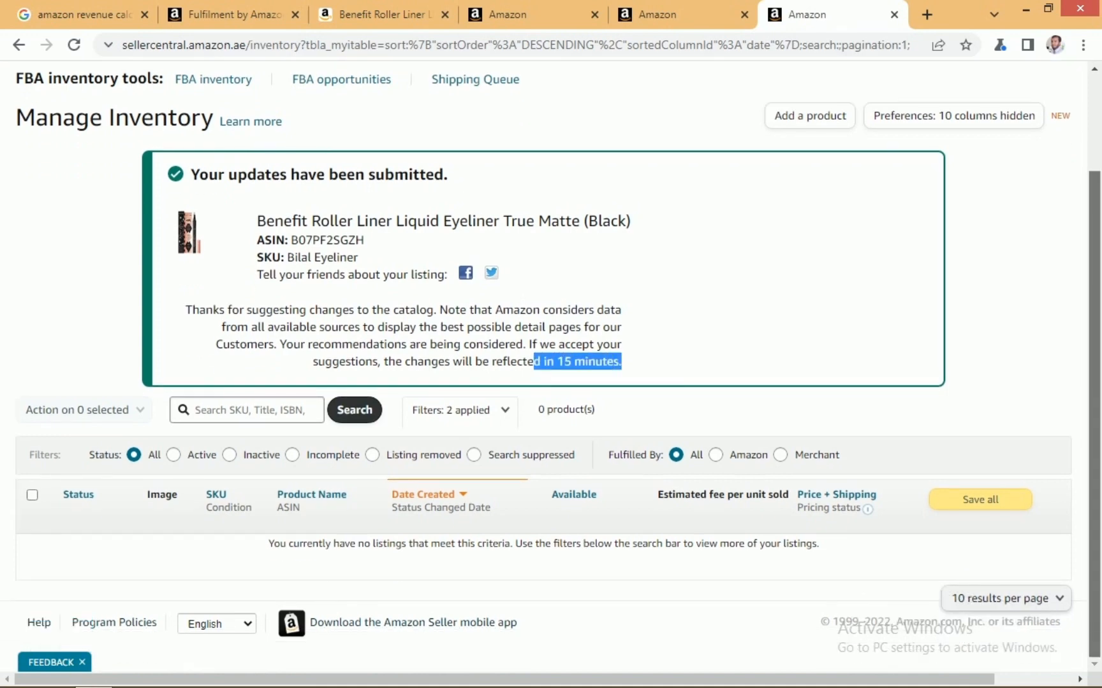
scroll(551, 366, up, 2)
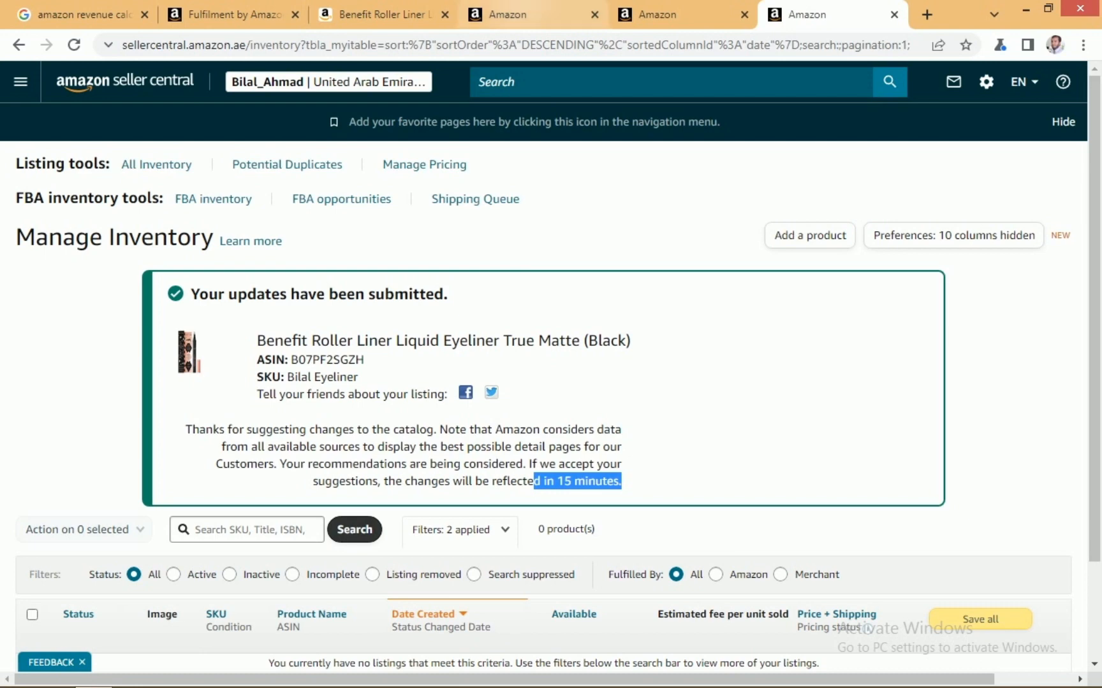
Close the catalogue search page, and dismiss the list of other offers on the eyeliner's product page.
click(574, 14)
click(594, 14)
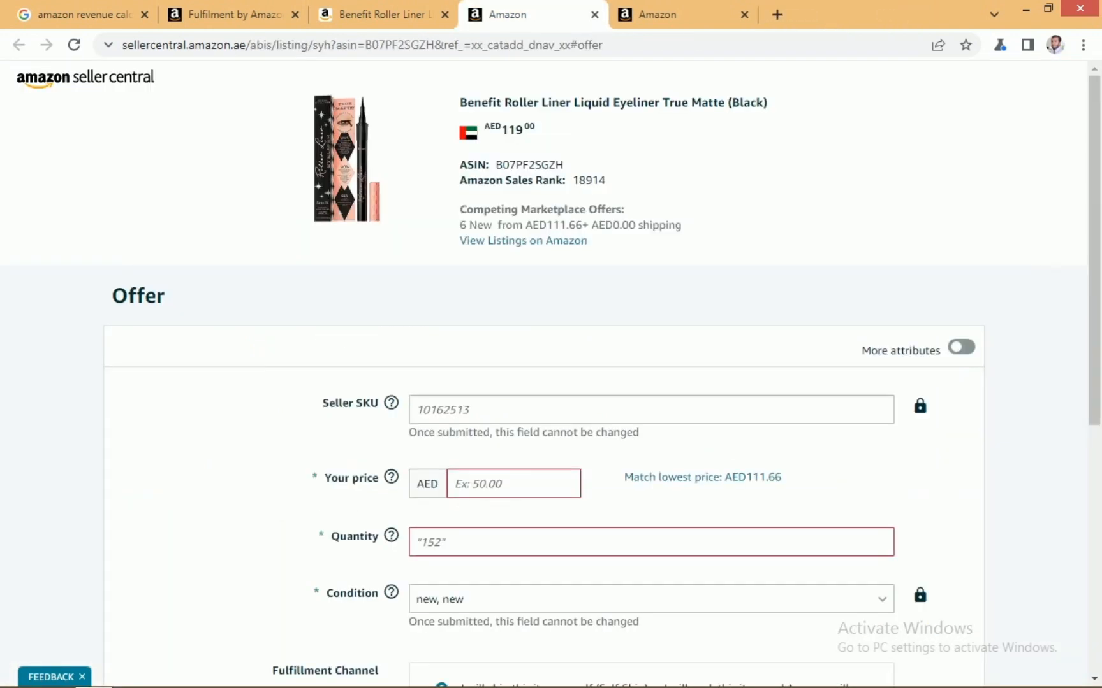
click(385, 14)
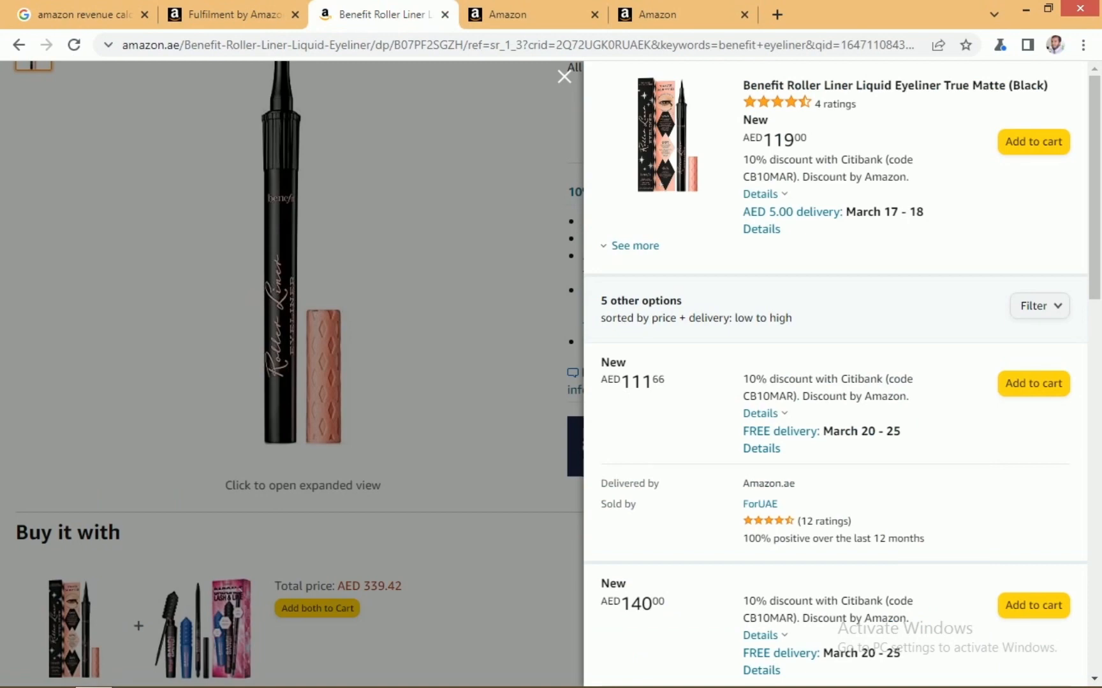
click(564, 76)
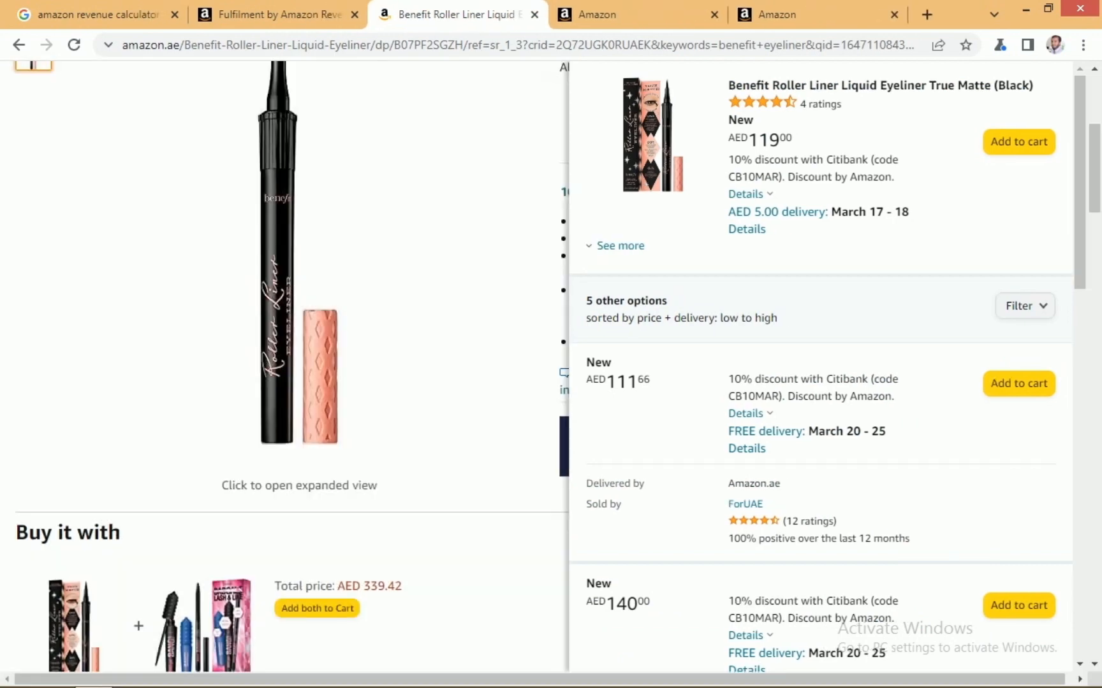
drag(1094, 168, 1094, 119)
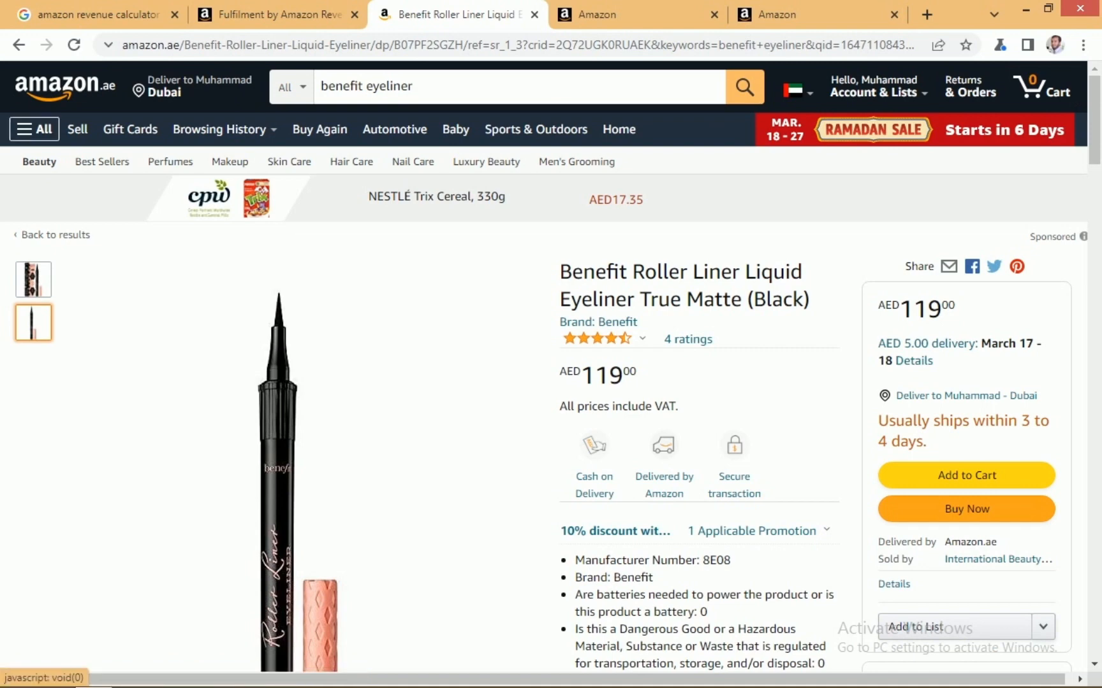
click(34, 129)
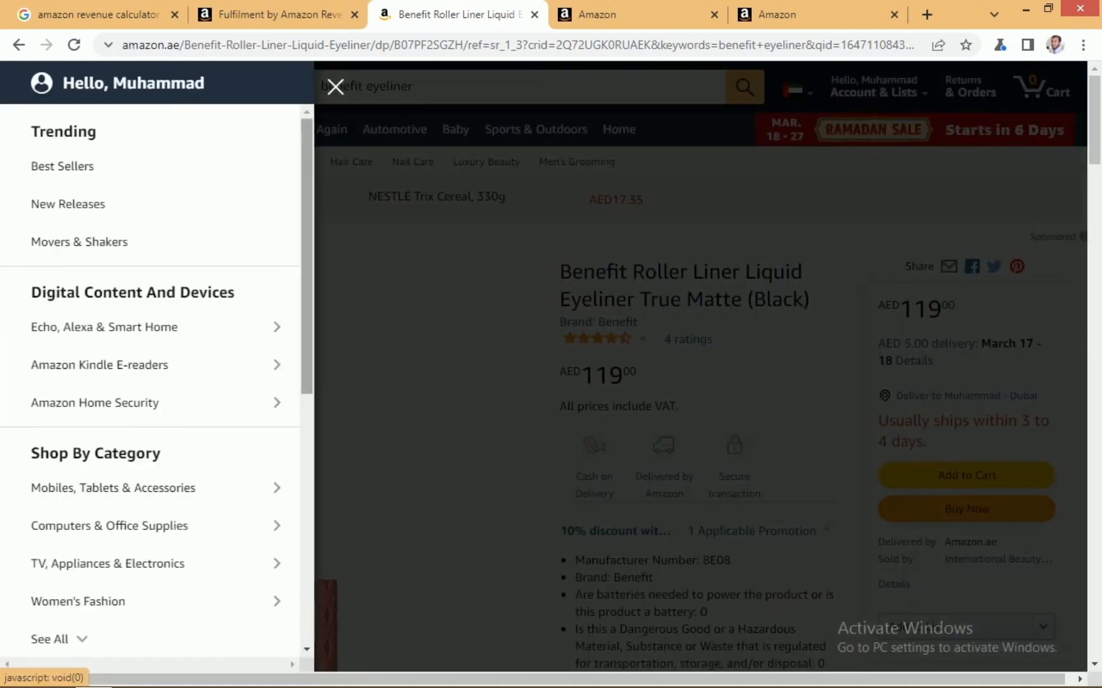
scroll(157, 383, down, 8)
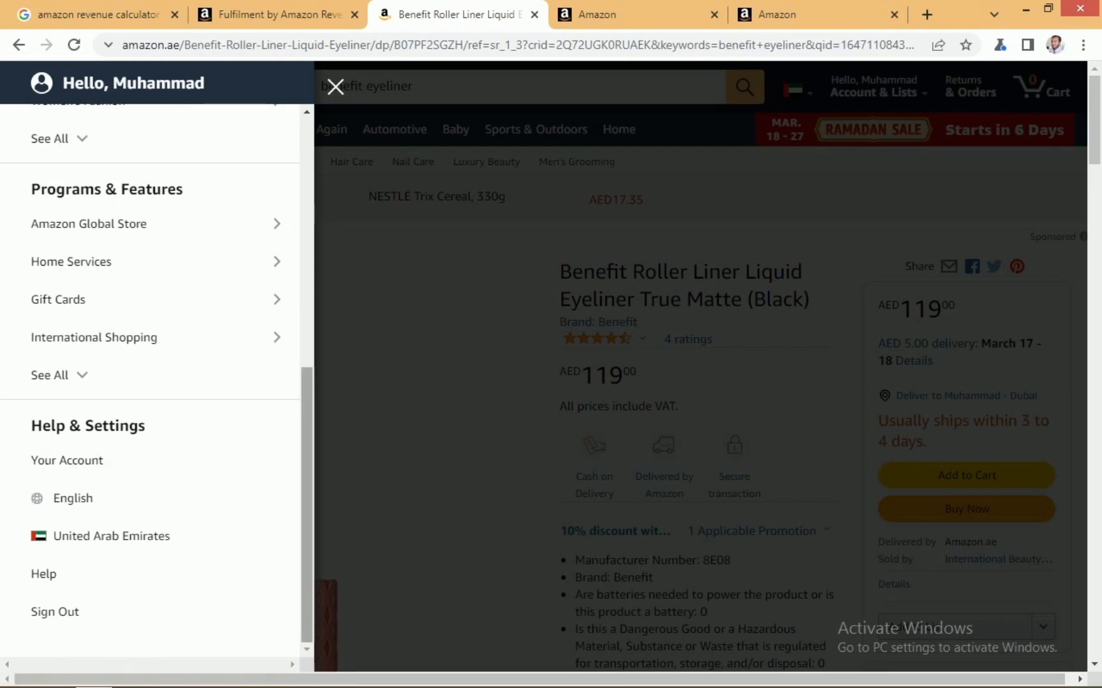
scroll(156, 382, up, 8)
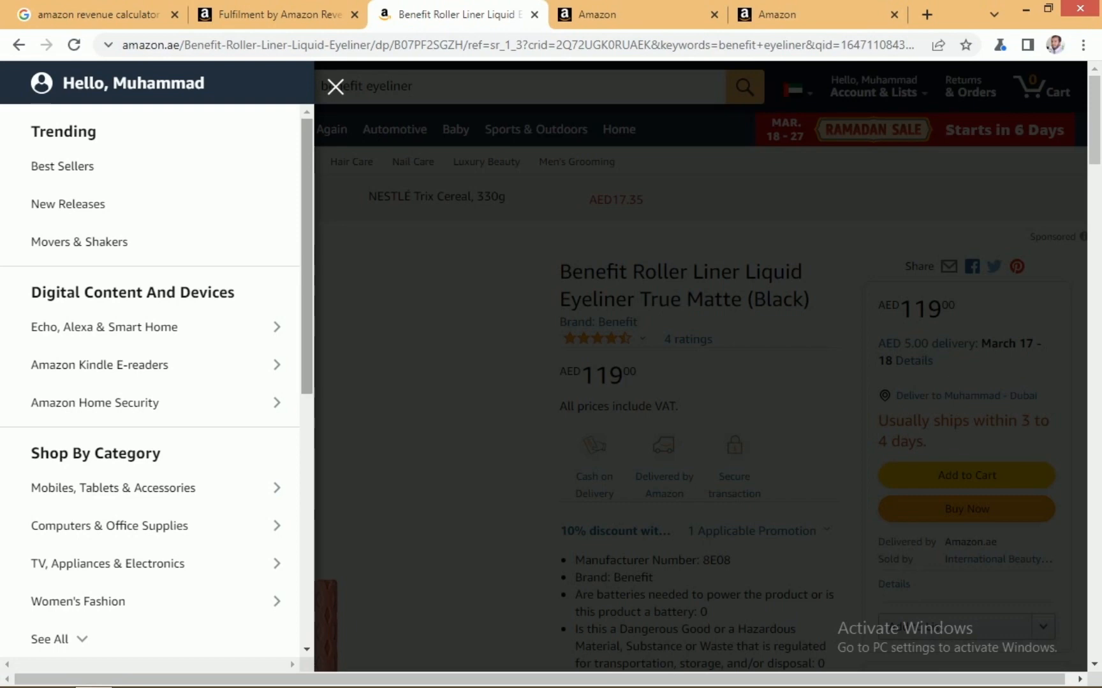
key(Escape)
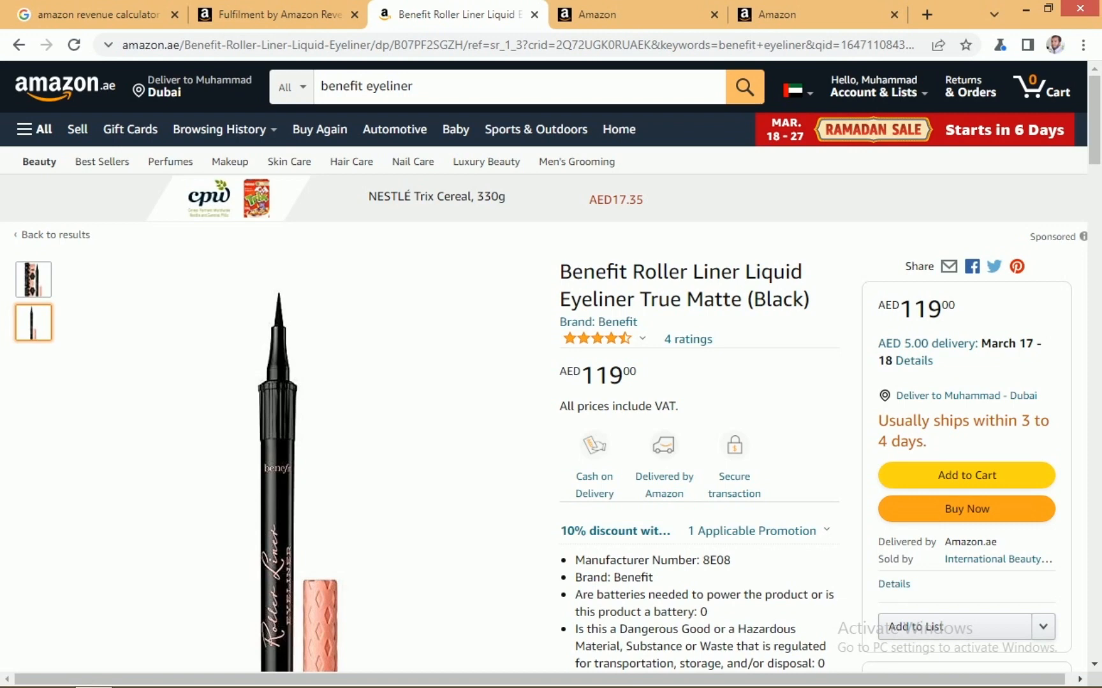
Open Manage Inventory afresh in Seller Central and reload it to check for the submitted eyeliner listing.
key(ctrl+Tab)
key(ctrl+Tab)
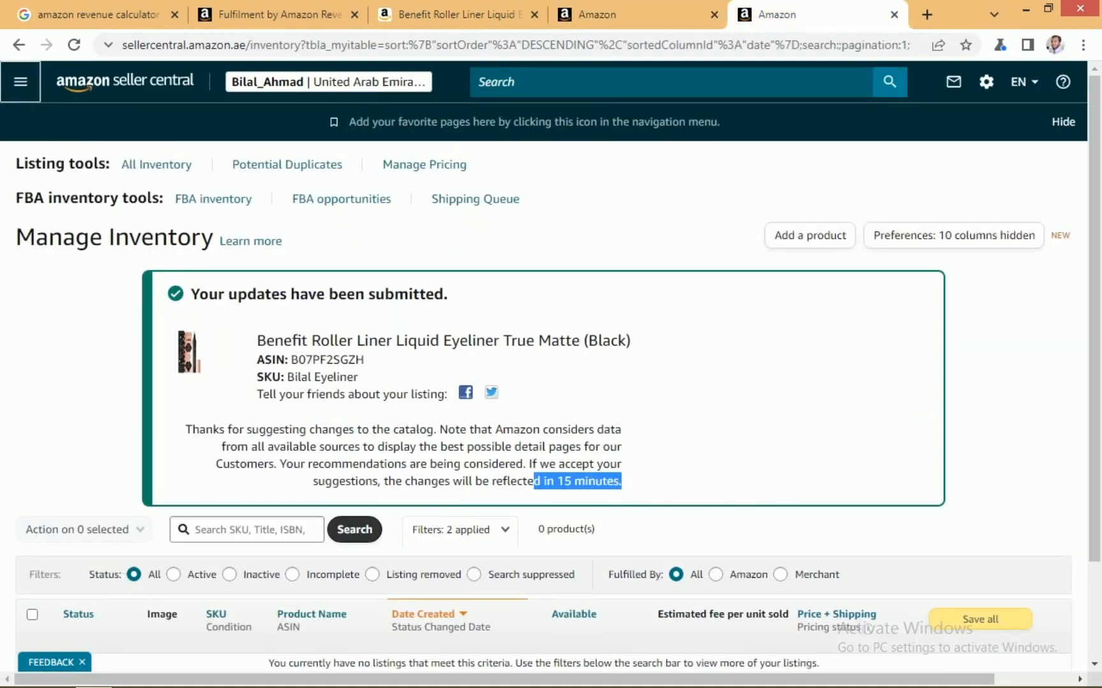
click(21, 82)
mouse_move(63, 155)
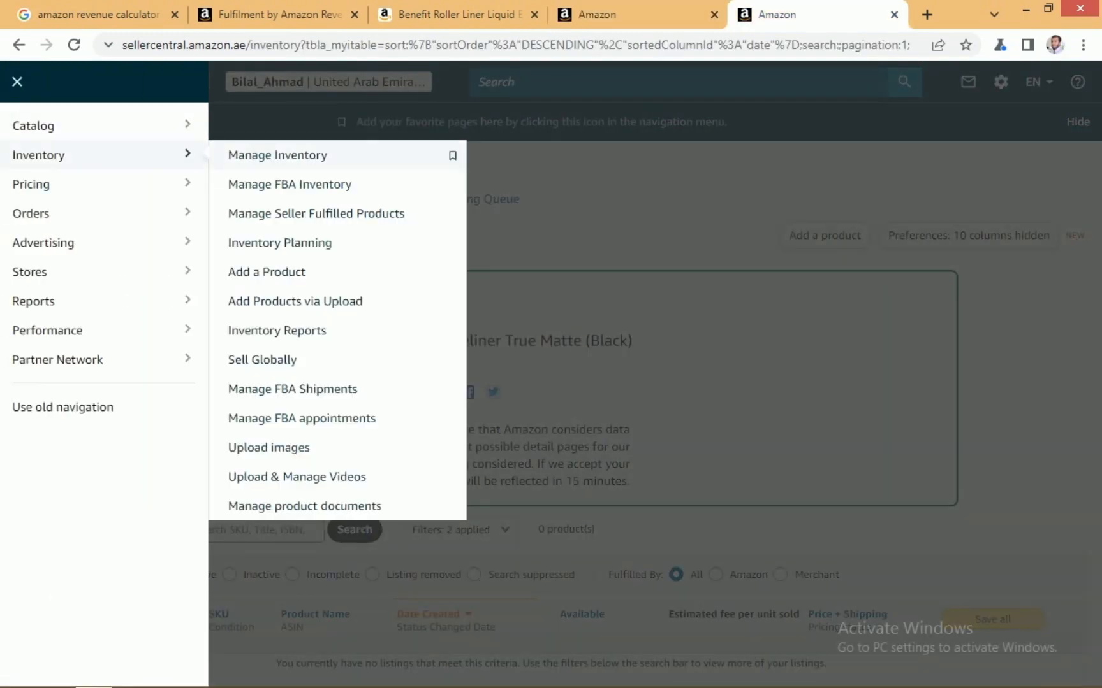
click(277, 155)
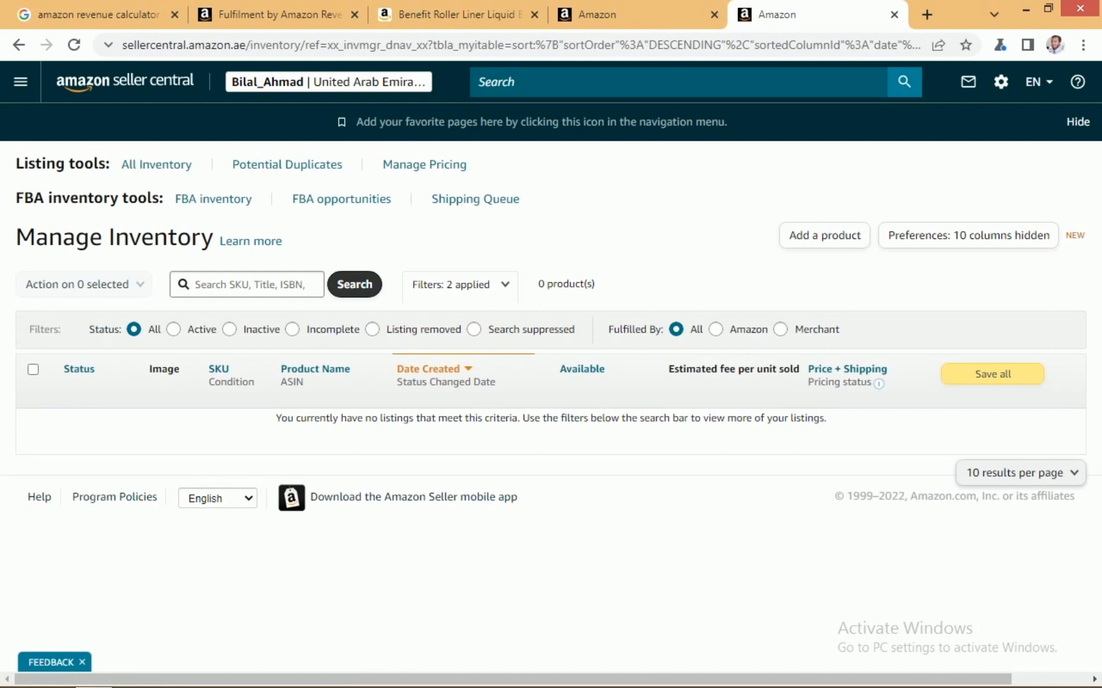
click(74, 45)
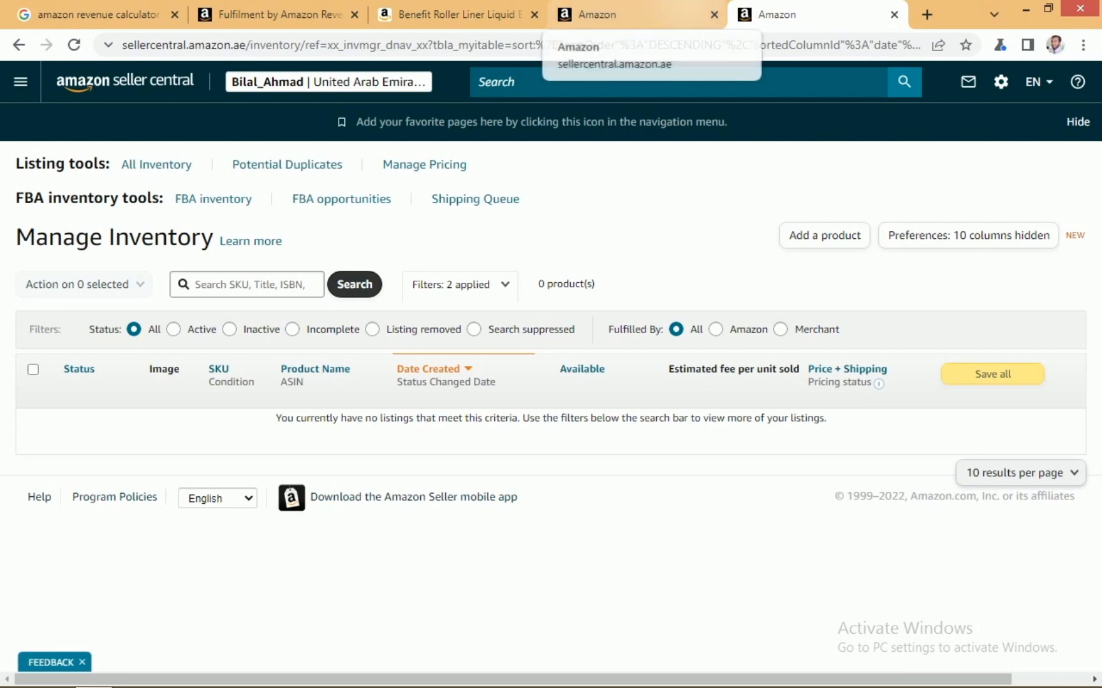
Return to the FBA Revenue Calculator and review the eyeliner's self-fulfilment and Amazon fulfilment figures.
click(663, 14)
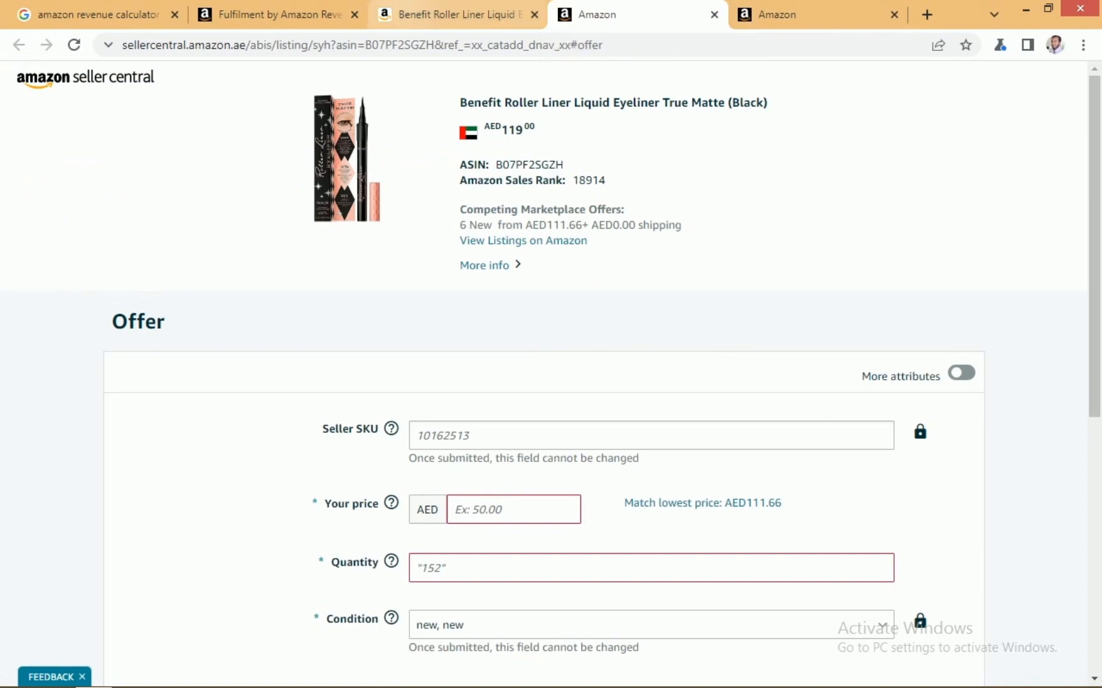
click(456, 14)
click(274, 15)
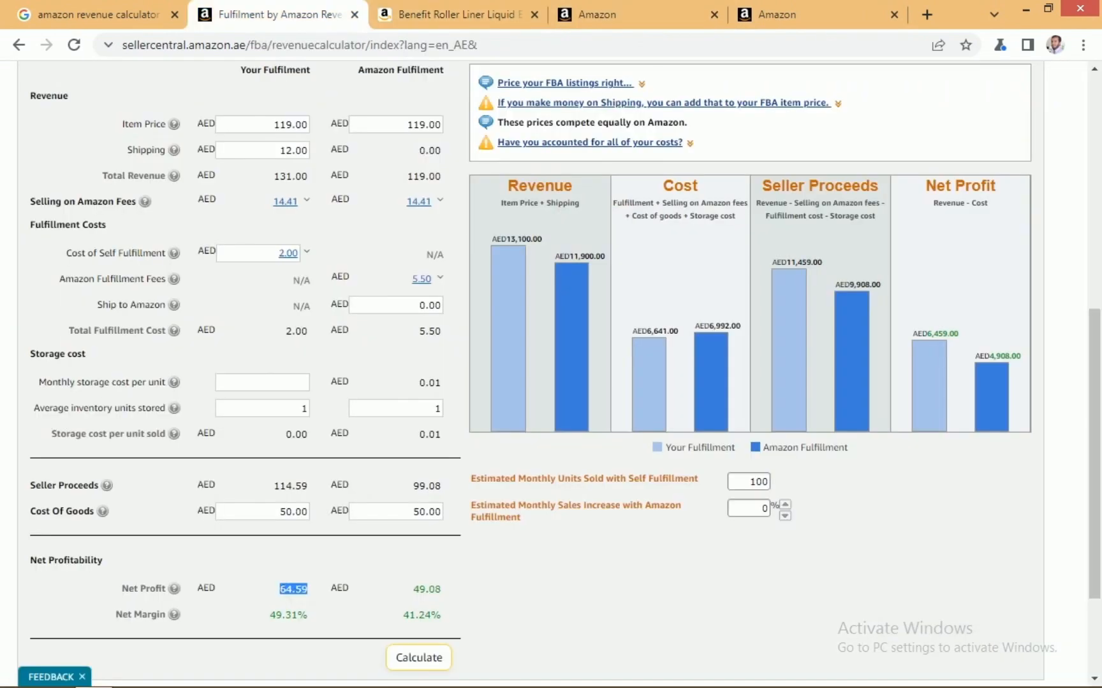
scroll(550, 373, up, 2)
scroll(550, 372, up, 1)
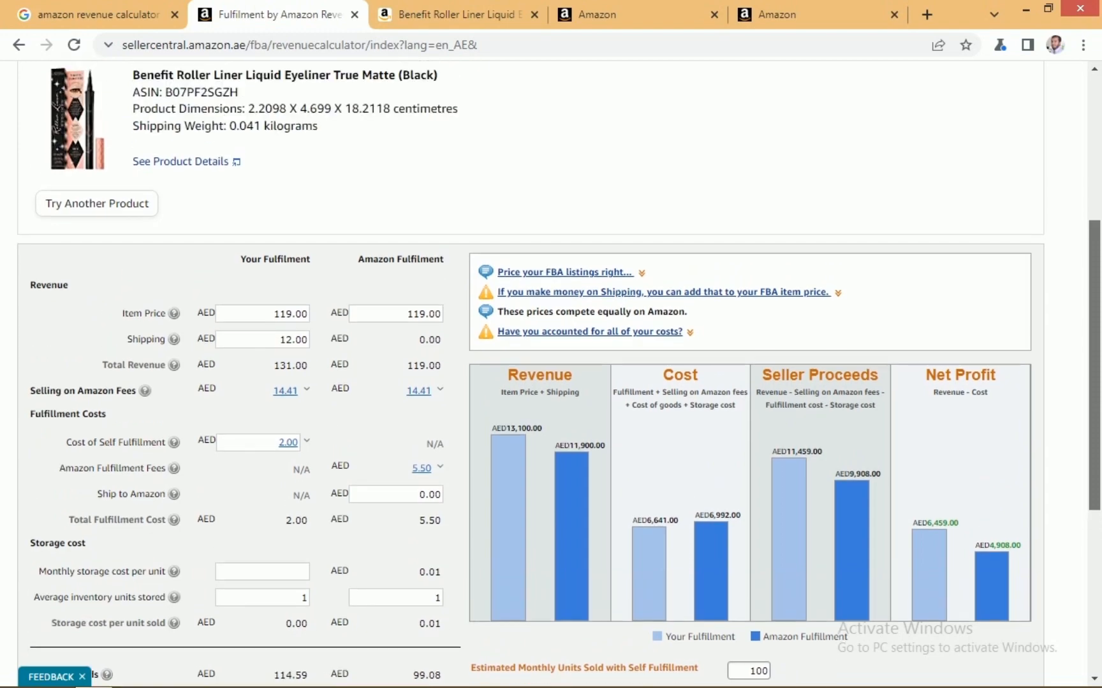
scroll(551, 373, down, 3)
scroll(551, 373, up, 4)
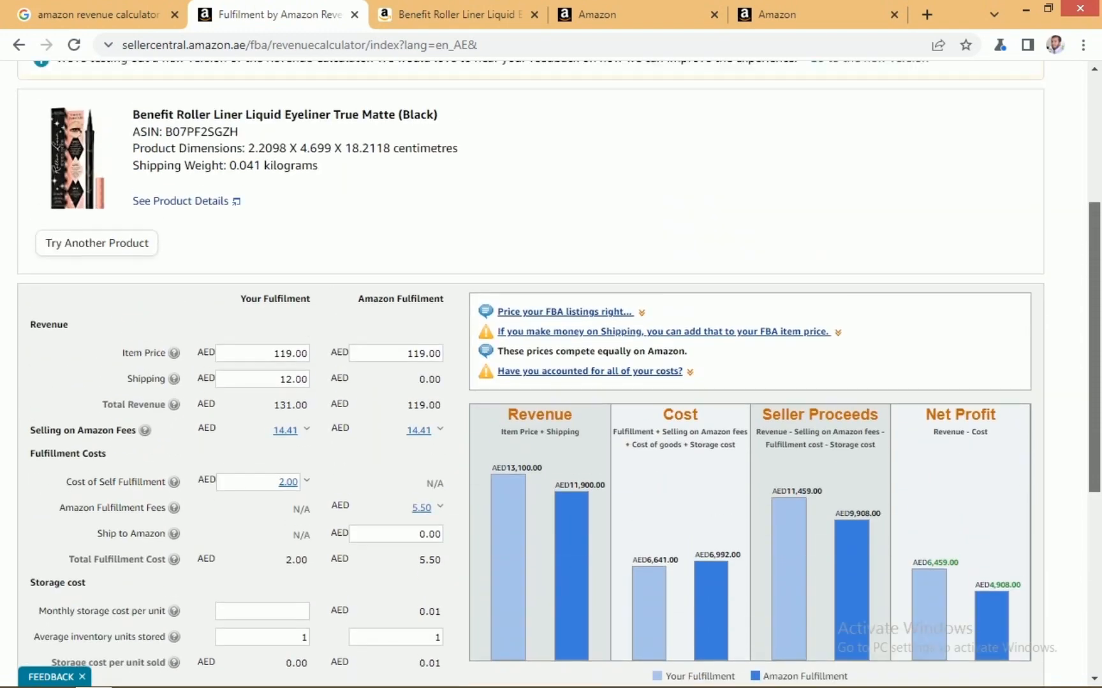
Leave the current eyeliner's Amazon page and open the Benefit Cosmetics Roller Liner Matte Liquid Eyeliner in Black 0.03 FL OZ from the search results.
scroll(551, 372, up, 3)
scroll(550, 373, down, 2)
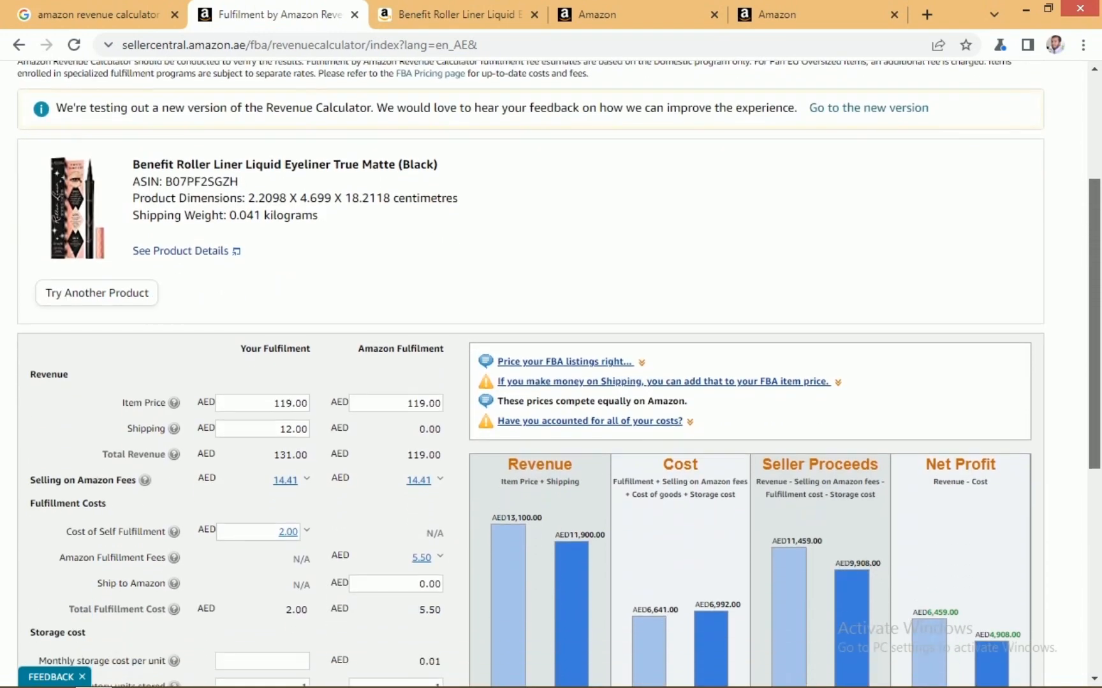
scroll(551, 373, up, 4)
key(ctrl+Tab)
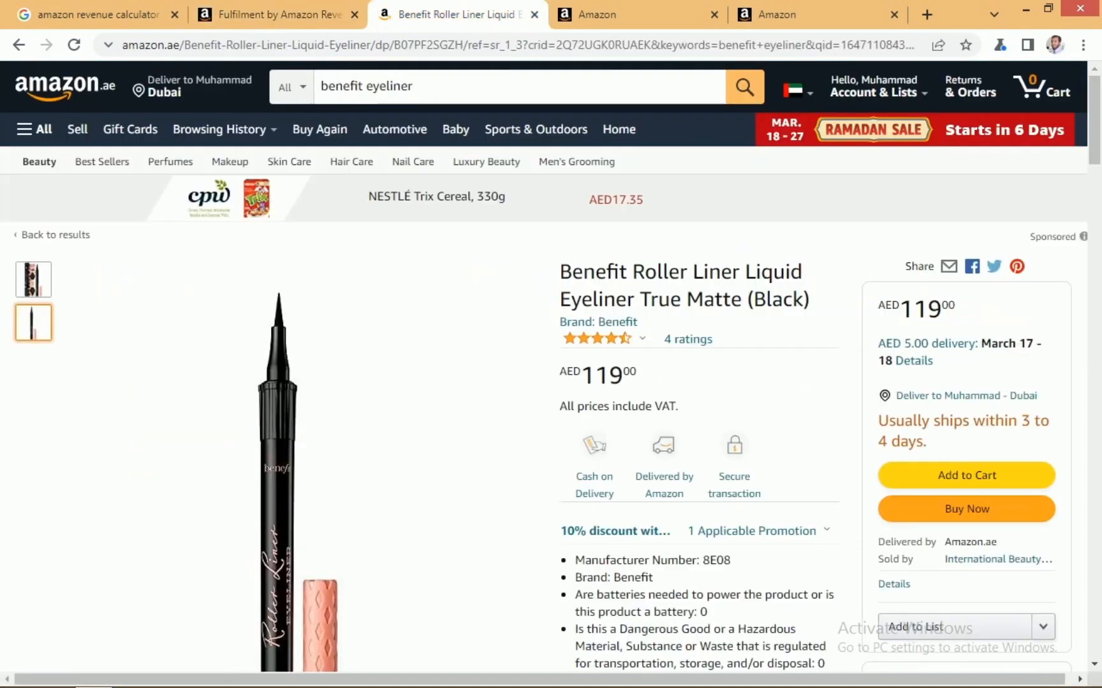
click(20, 45)
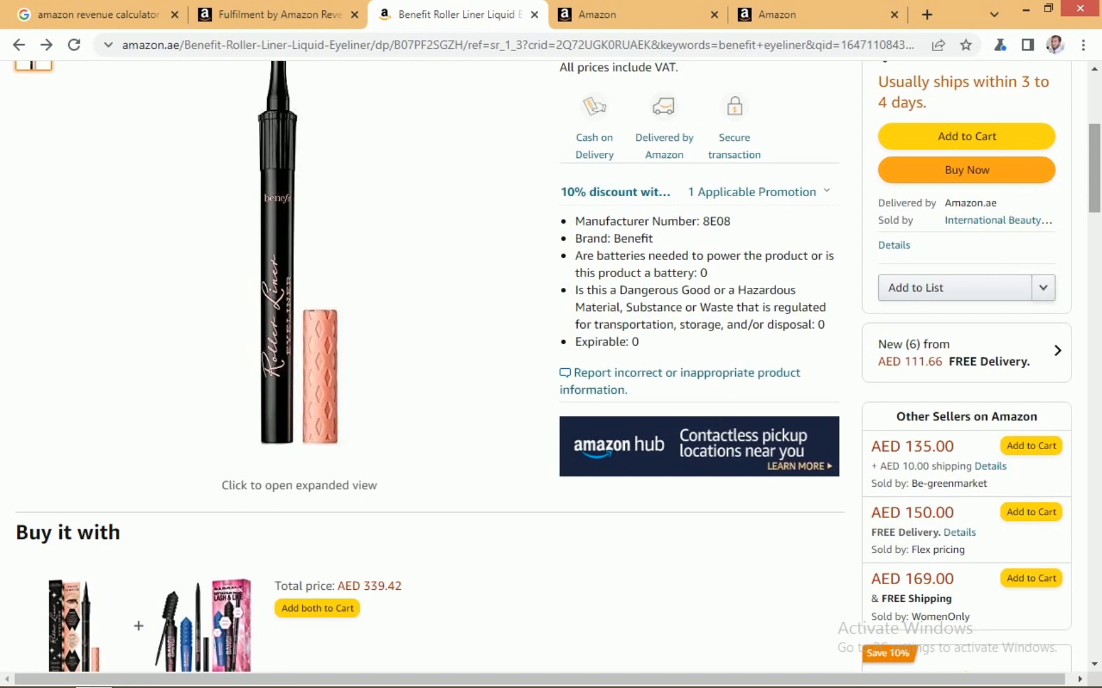
click(20, 44)
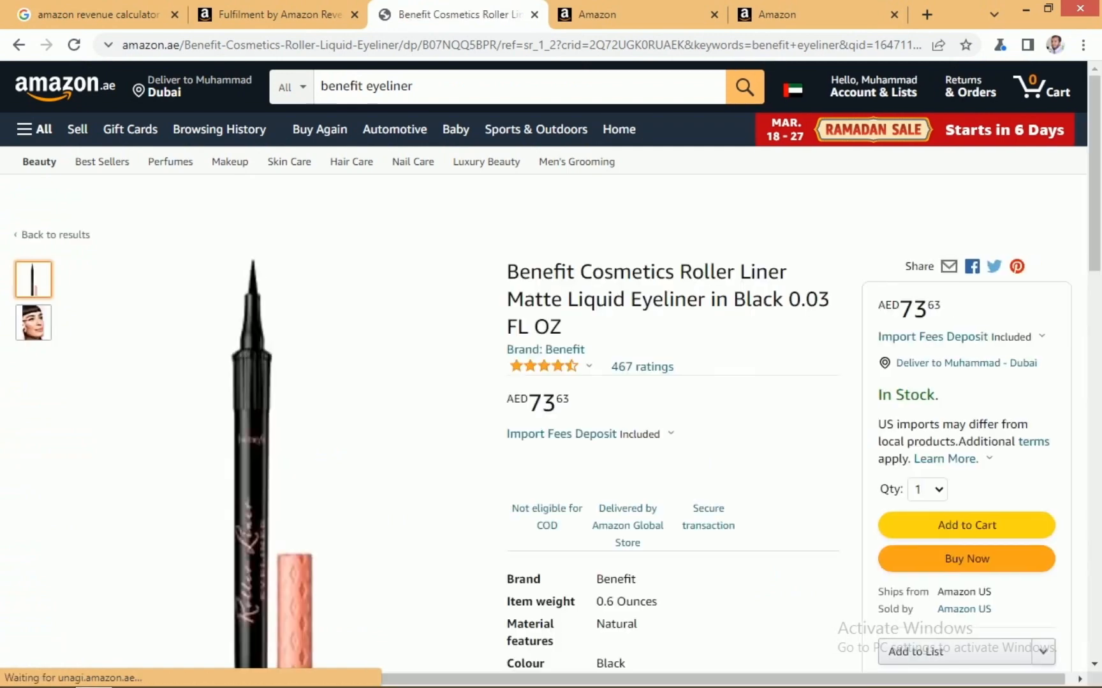
Copy the ASIN B07NQQ5BPR from the Benefit Cosmetics eyeliner's product details.
scroll(551, 370, down, 8)
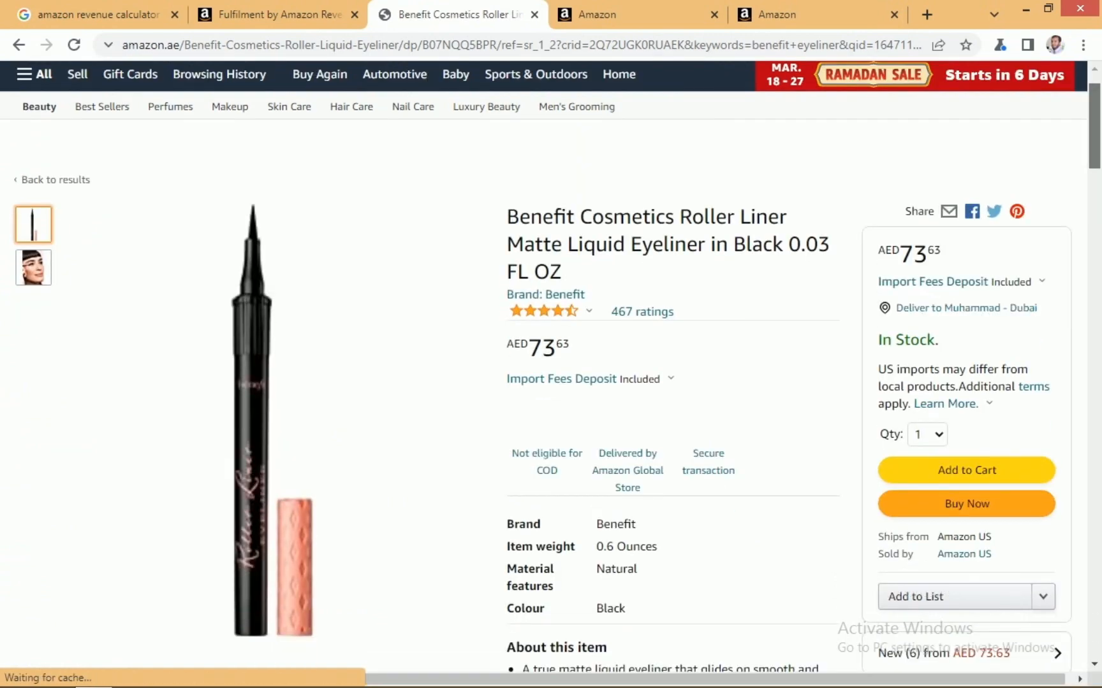
scroll(550, 370, down, 5)
scroll(551, 356, down, 6)
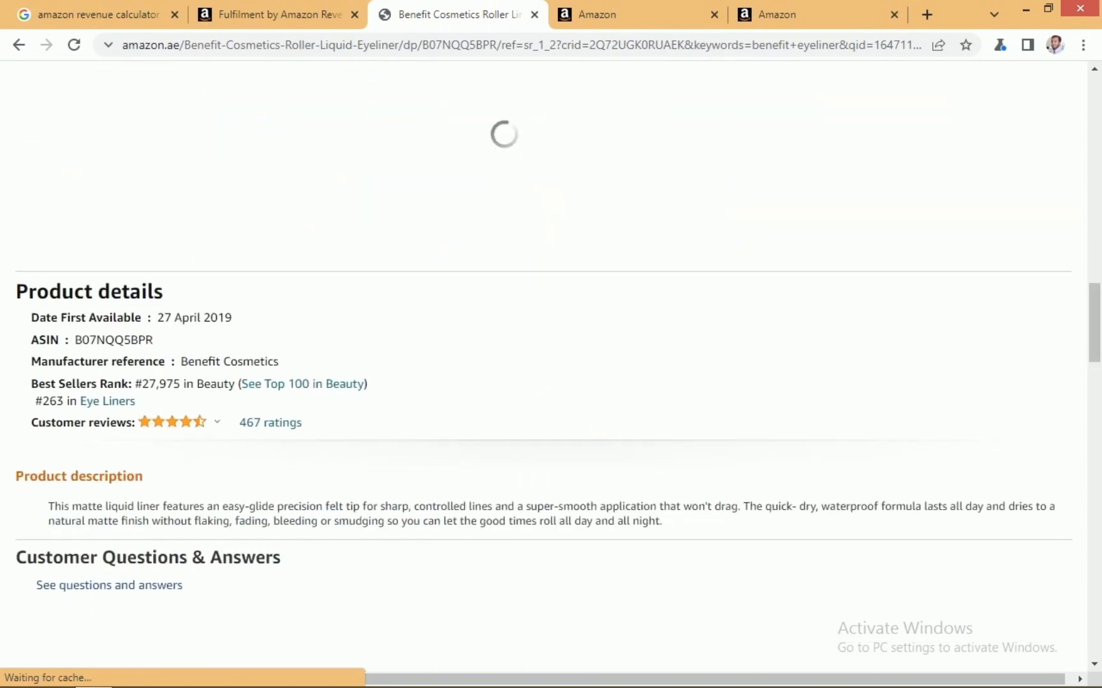
double_click(114, 341)
key(ctrl+c)
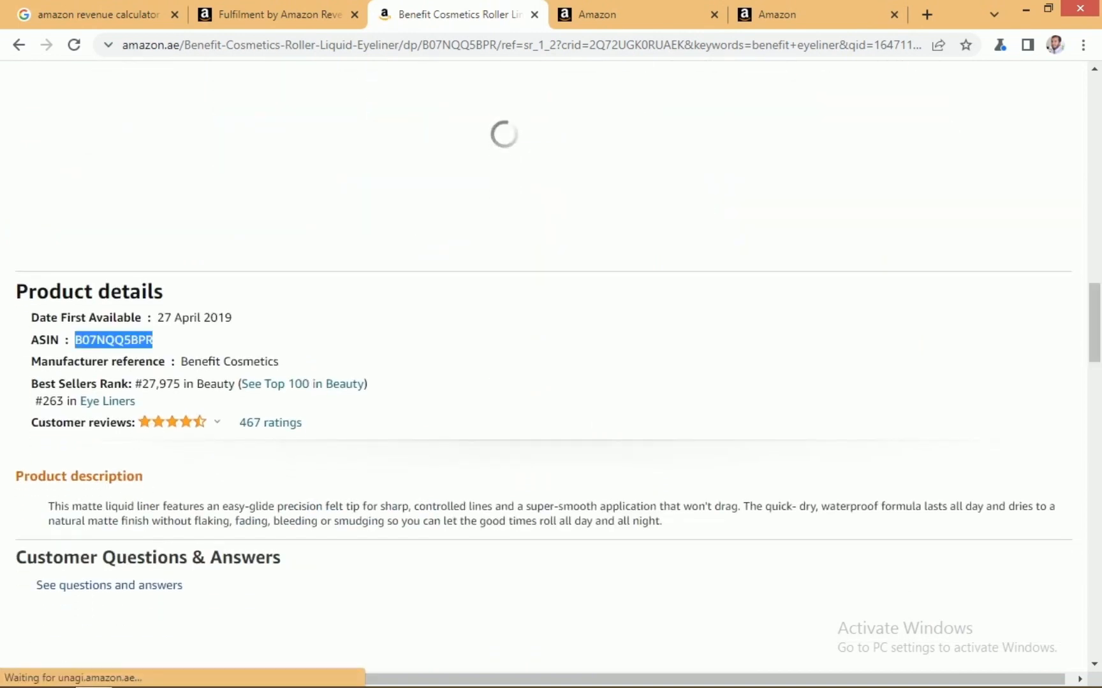
Replace the product in the FBA Revenue Calculator by looking up ASIN B07NQQ5BPR.
click(274, 15)
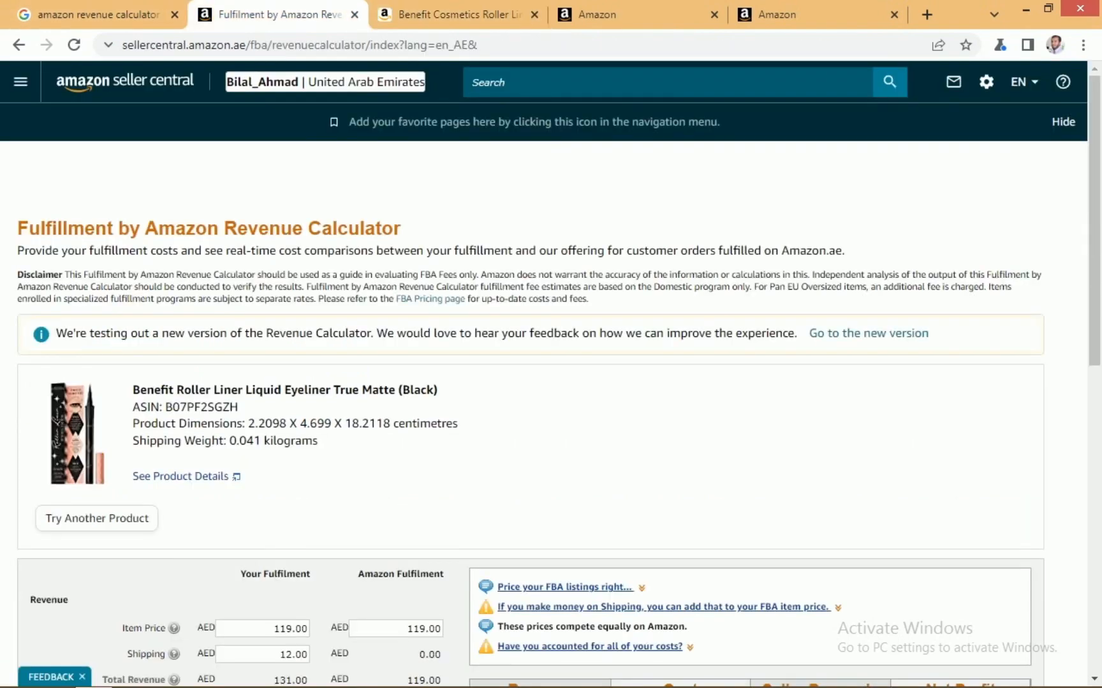
click(96, 518)
click(268, 408)
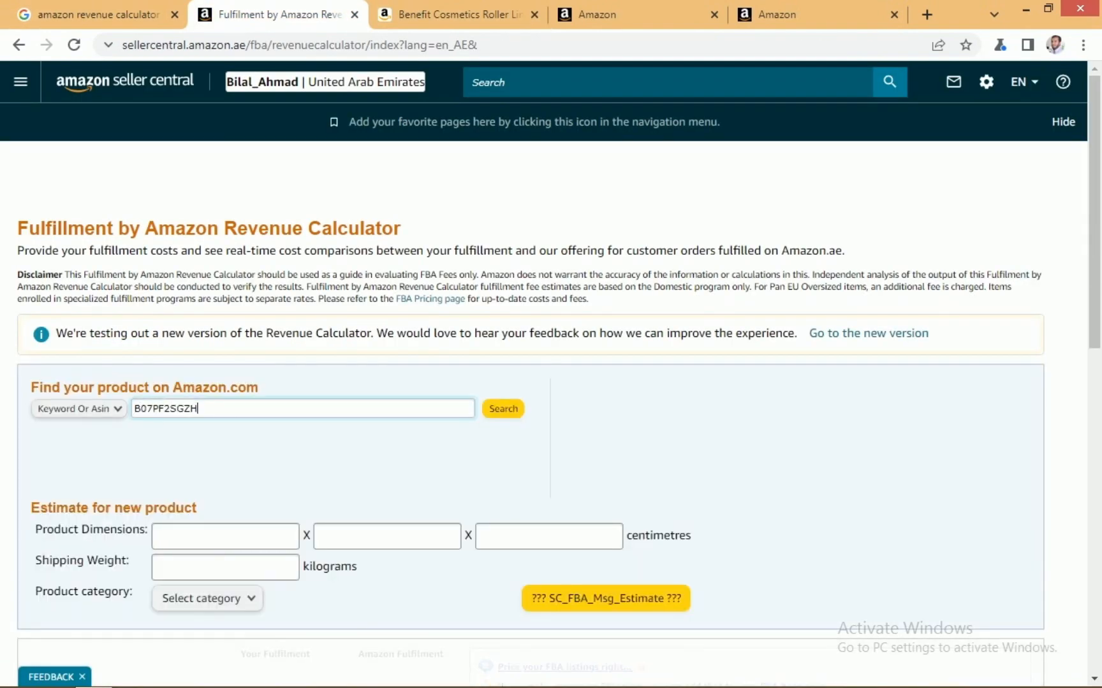
key(ctrl+a)
key(ctrl+v)
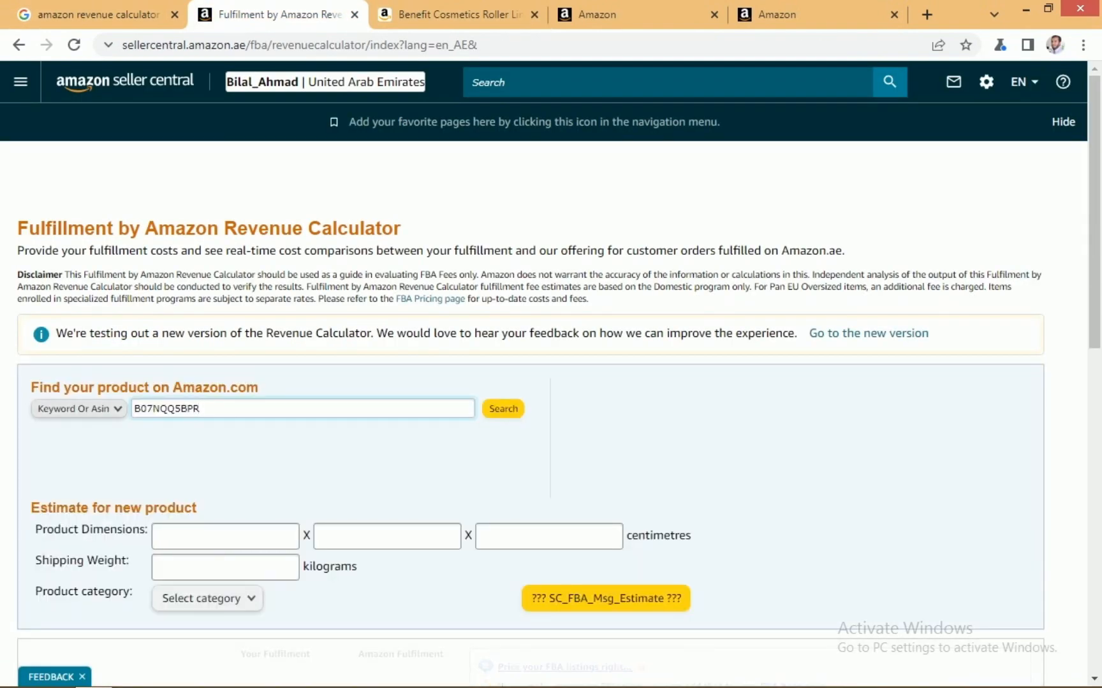
key(Return)
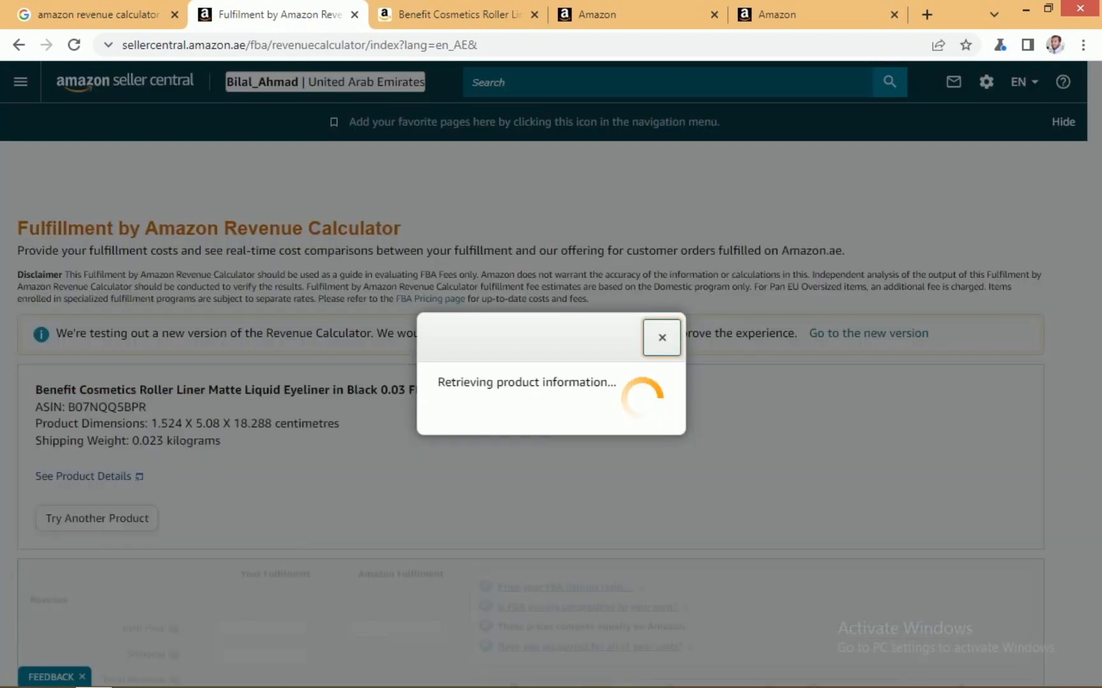
Check the eyeliner's price on its Amazon page, and set the item price to 73 for both fulfilment methods and self-fulfilment shipping to 12.
scroll(551, 377, down, 4)
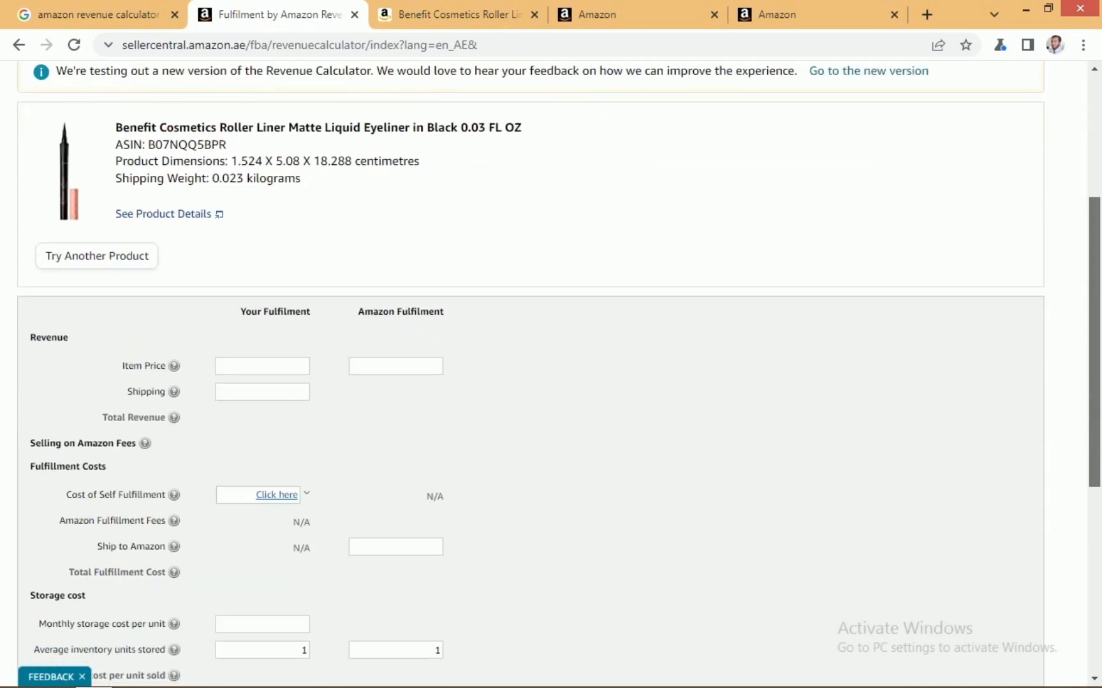
click(456, 14)
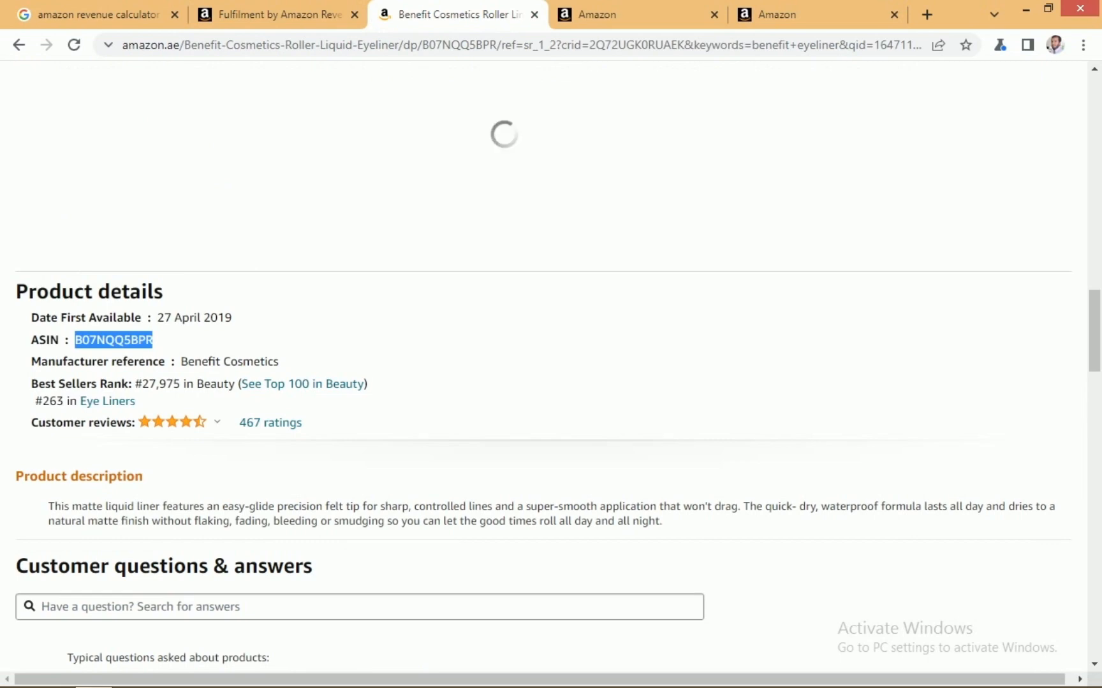
scroll(550, 376, up, 15)
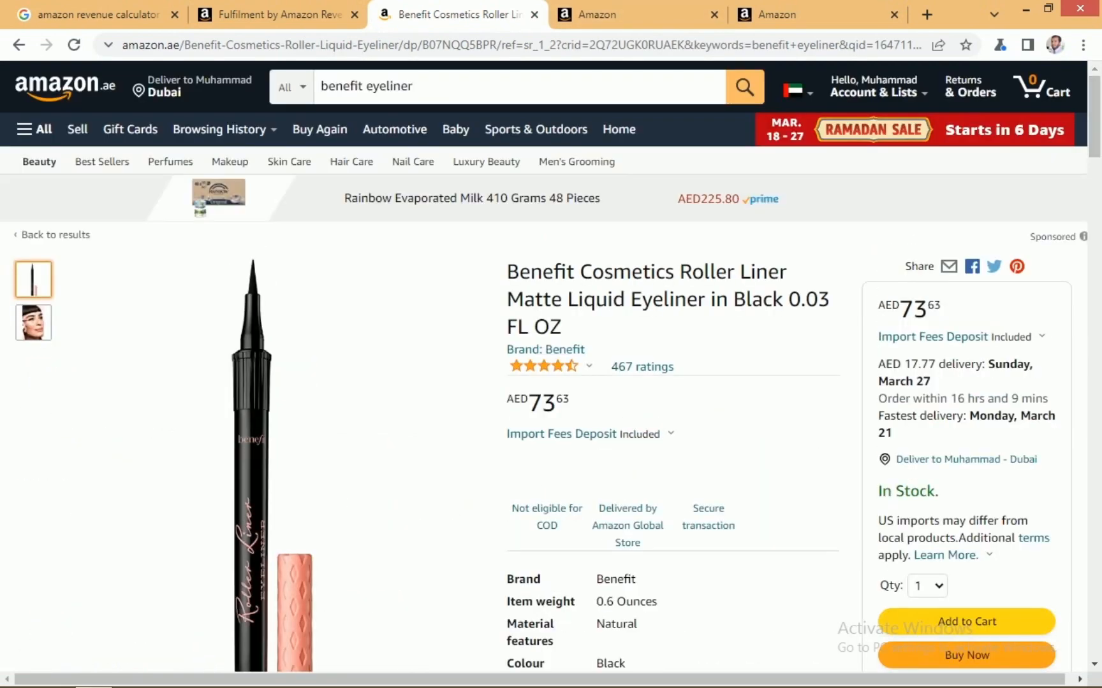
click(278, 15)
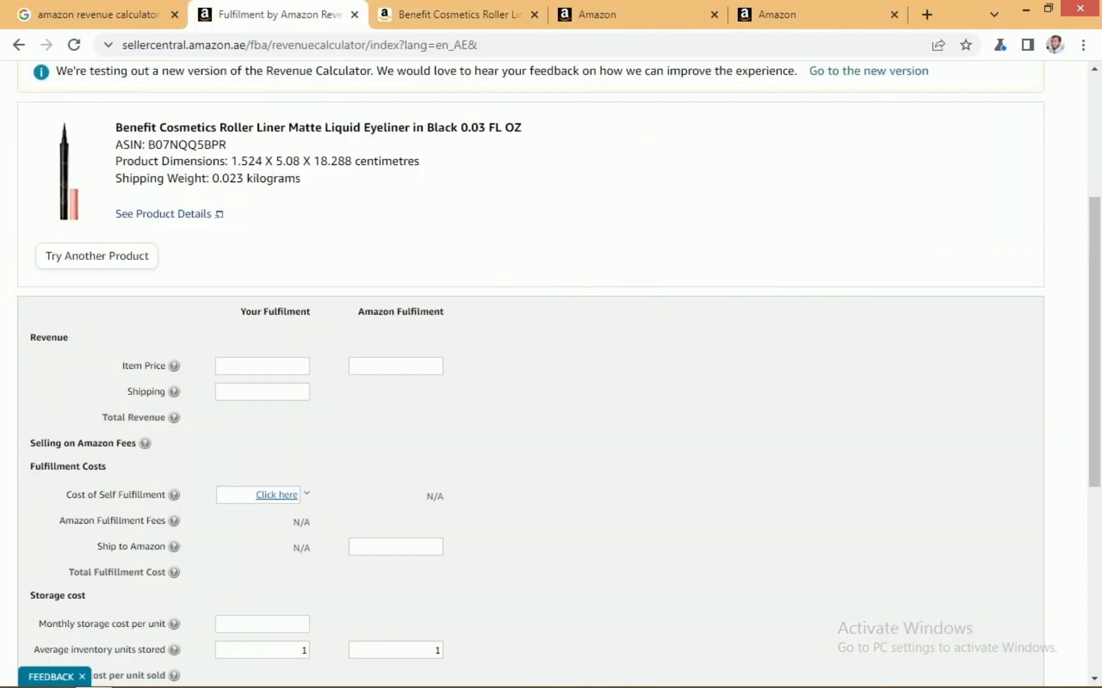
text(73)
key(Tab)
key(Tab)
text(73)
click(274, 392)
text(12)
Set the cost of goods to 25 for both fulfilment methods and calculate the profitability.
scroll(551, 373, down, 2)
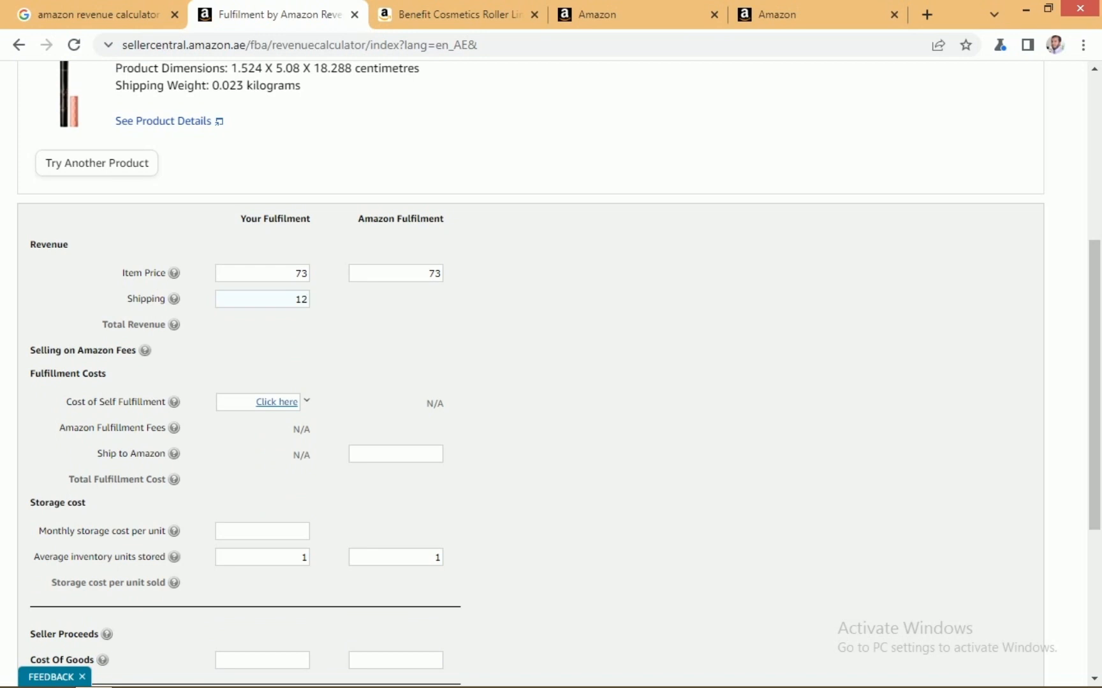
scroll(550, 374, down, 4)
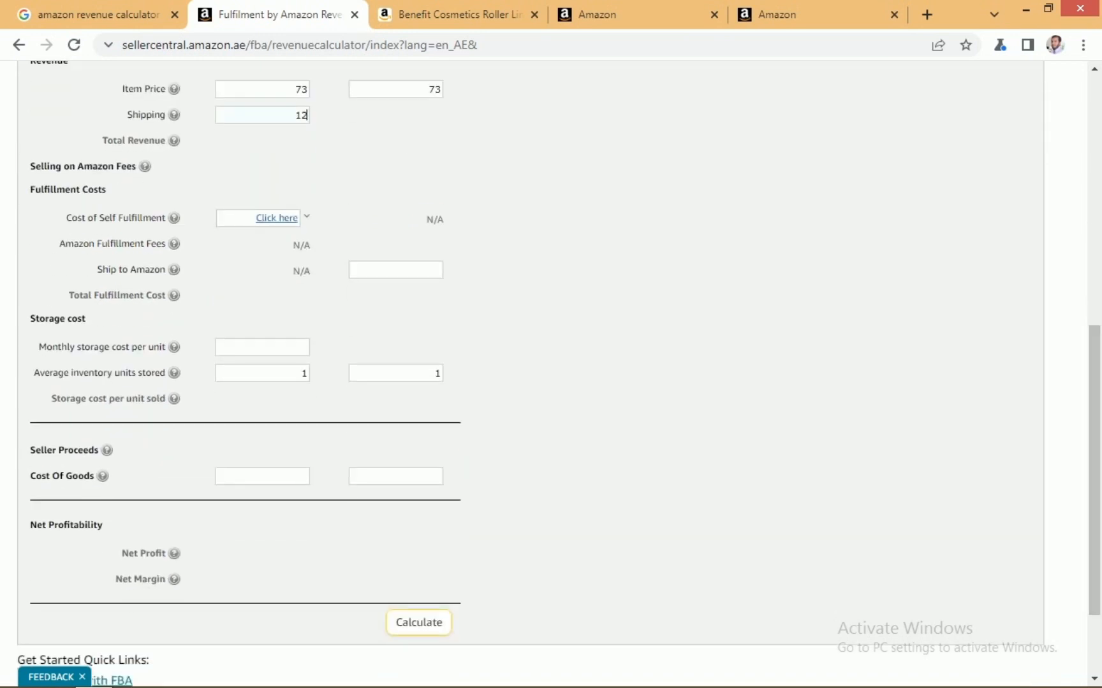
click(262, 476)
text(25)
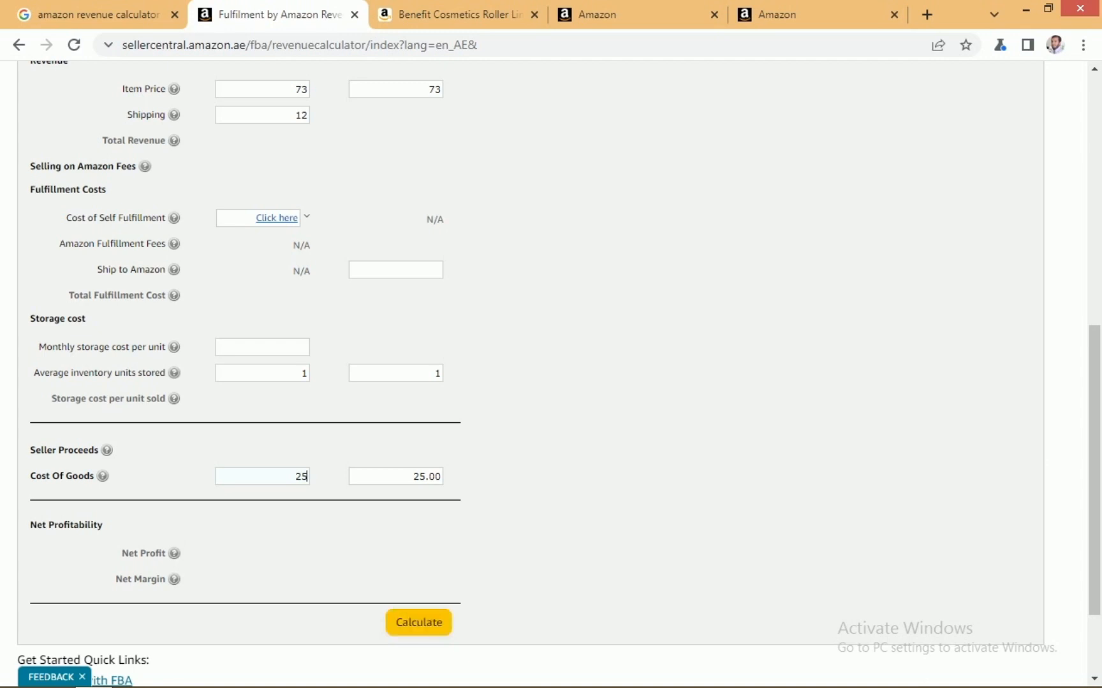
click(418, 623)
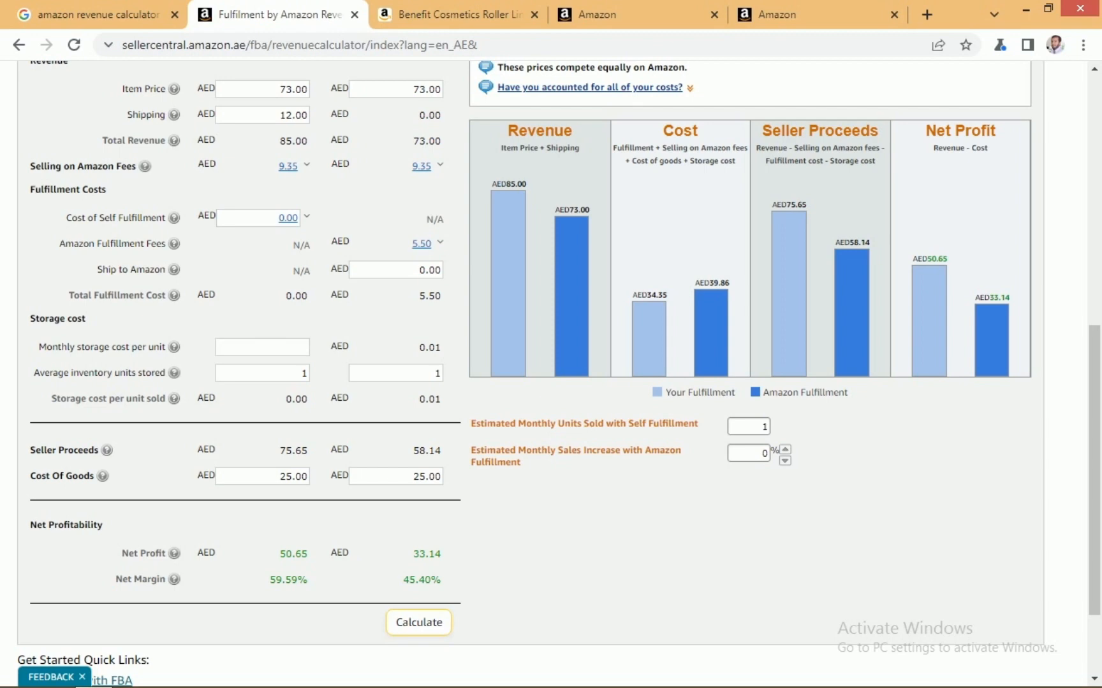
Set the estimated monthly units sold with self fulfilment to 100.
drag(1094, 472, 1094, 446)
double_click(759, 480)
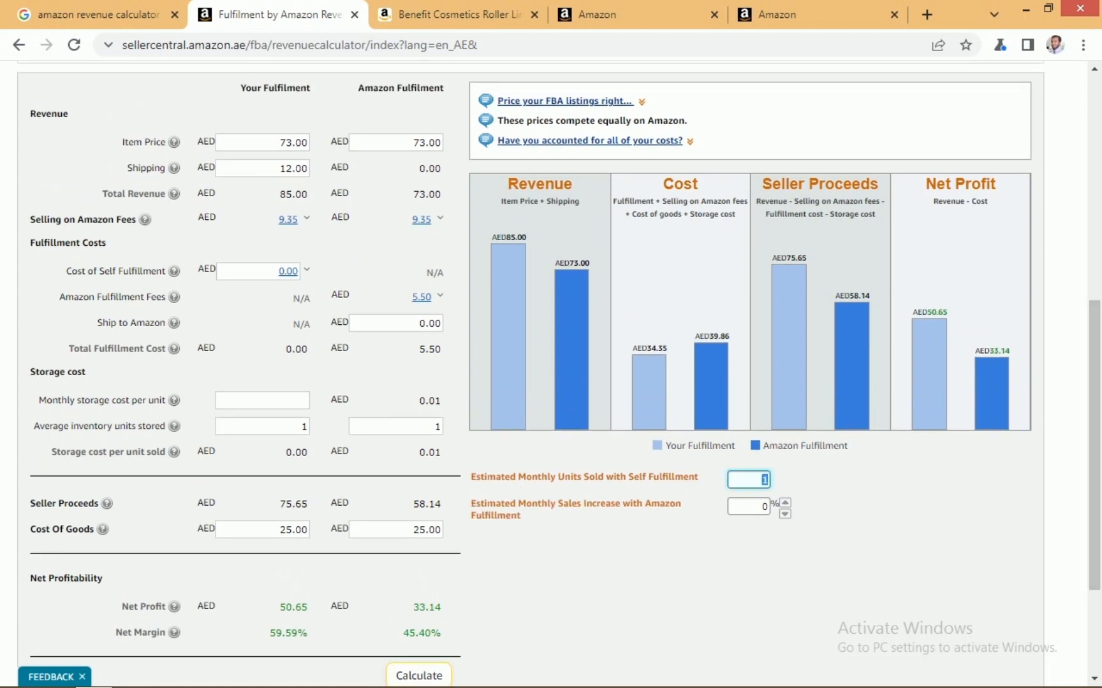
text(100)
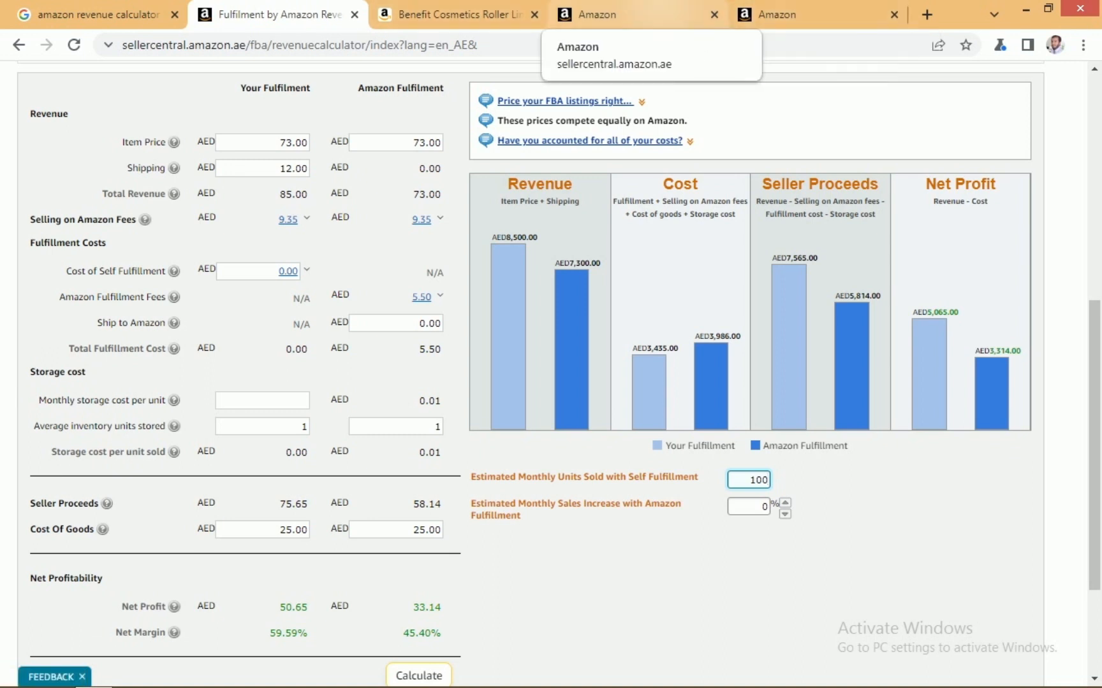
Go back to Manage Inventory in Seller Central and reload it to check for the submitted listing.
click(456, 14)
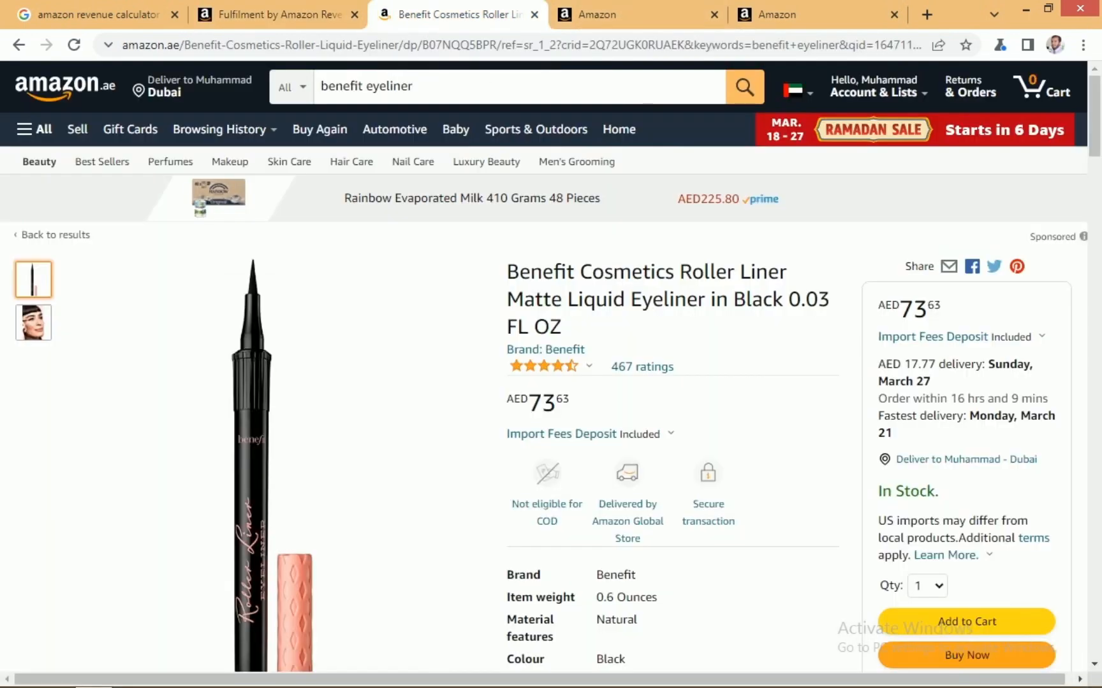
click(637, 14)
click(816, 14)
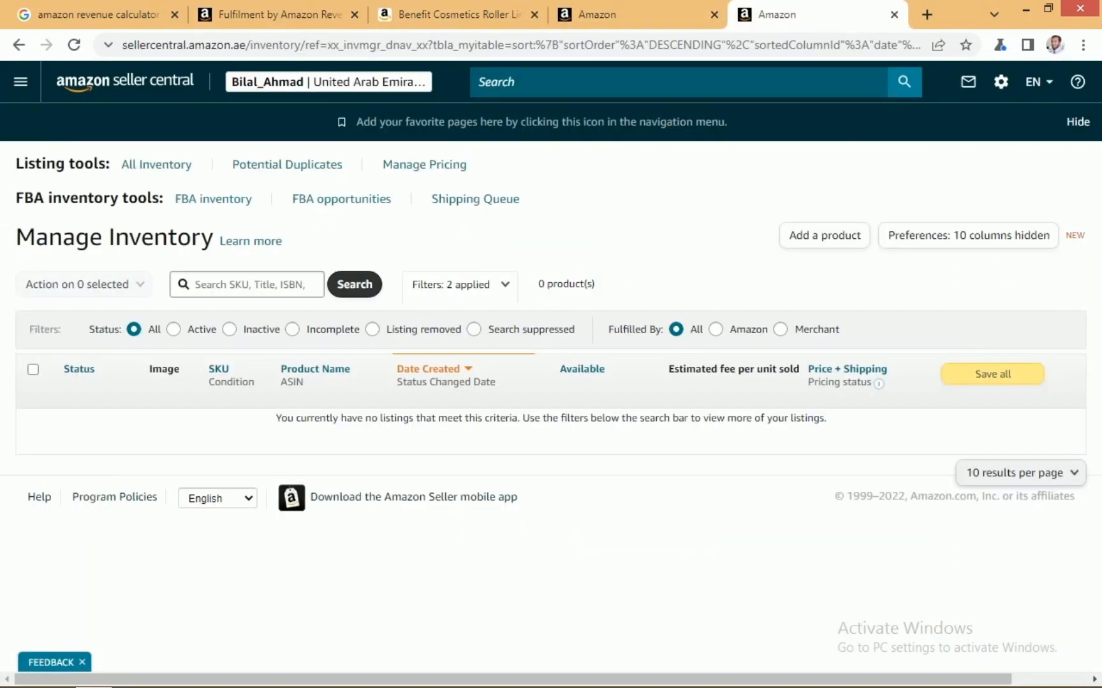
click(74, 45)
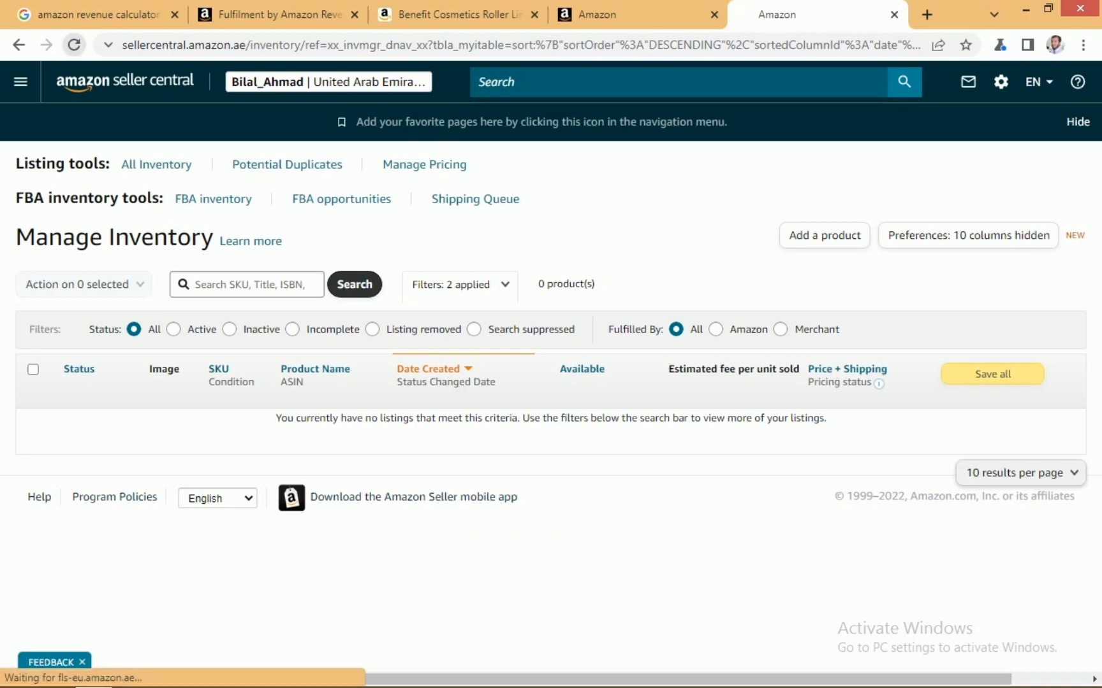